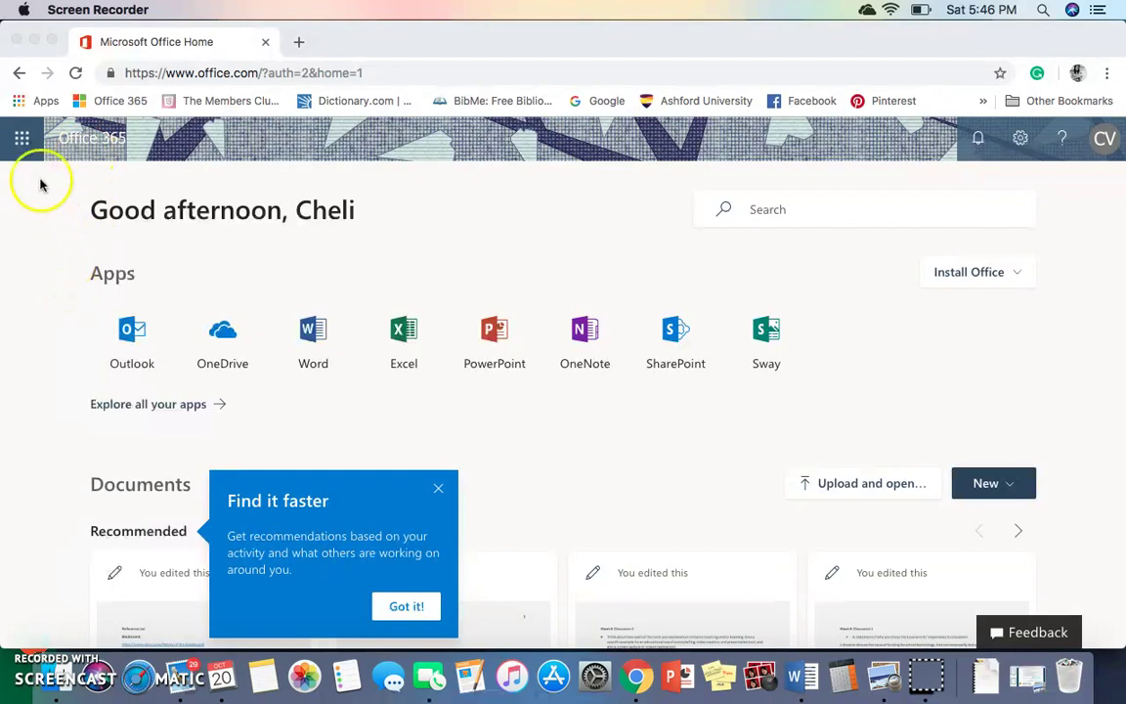
# Open Sway from the Office 365 home page
pyautogui.click(22, 139)
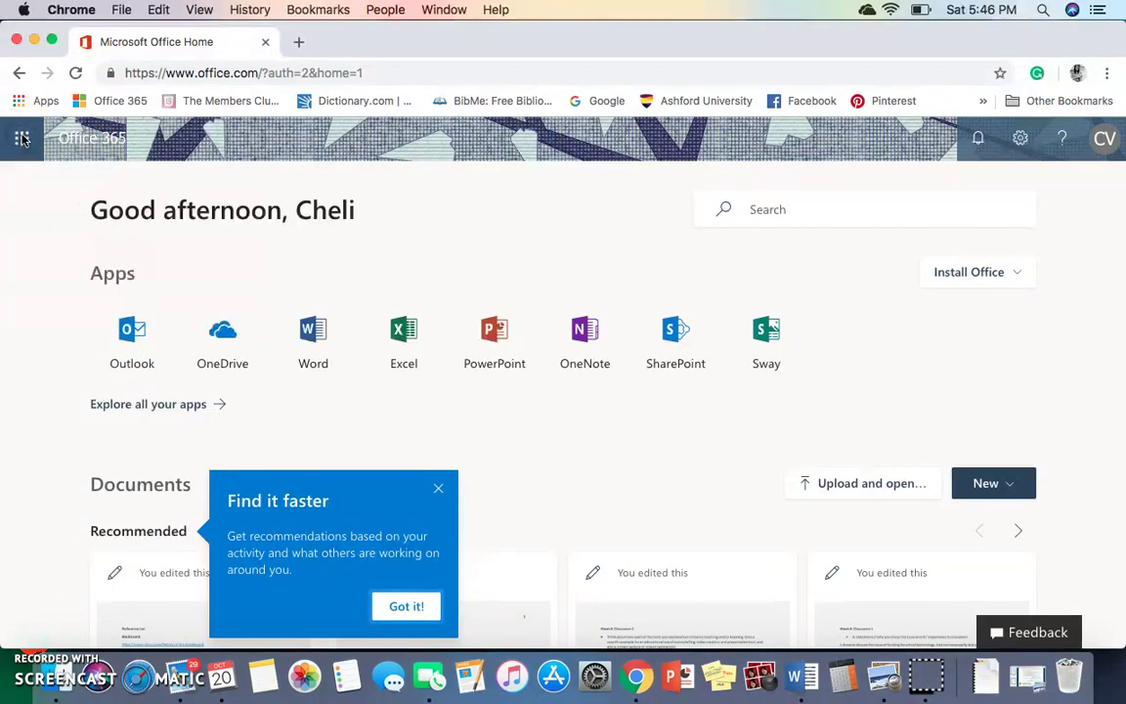
pyautogui.click(21, 139)
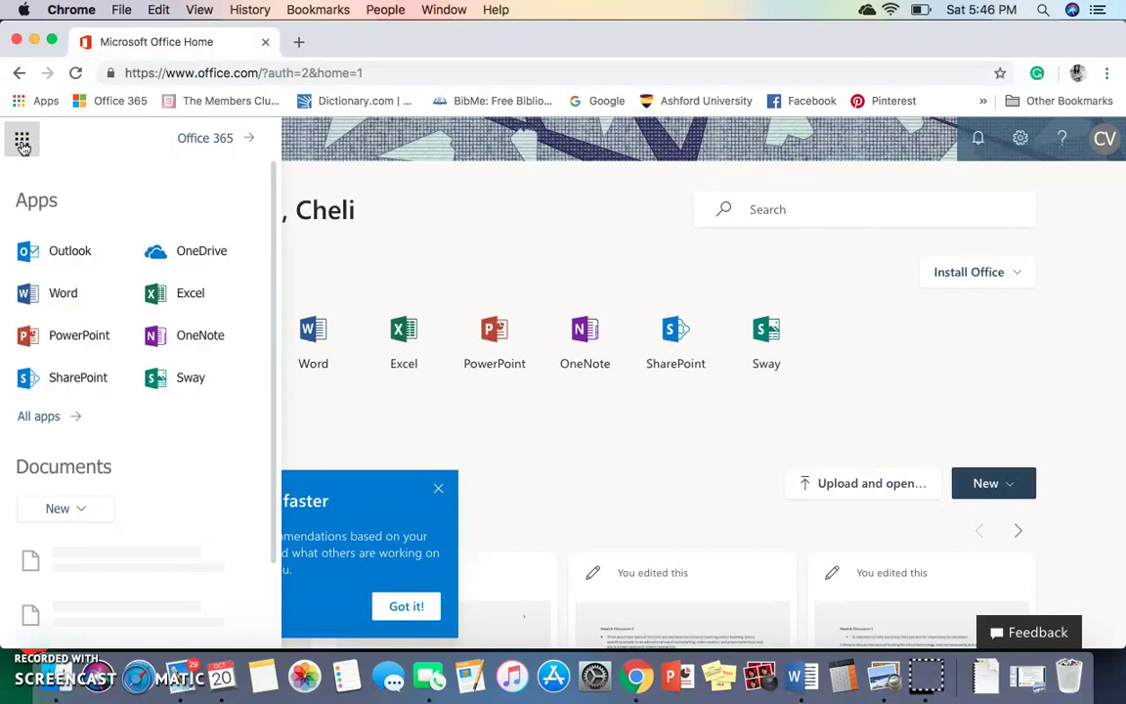
pyautogui.click(416, 232)
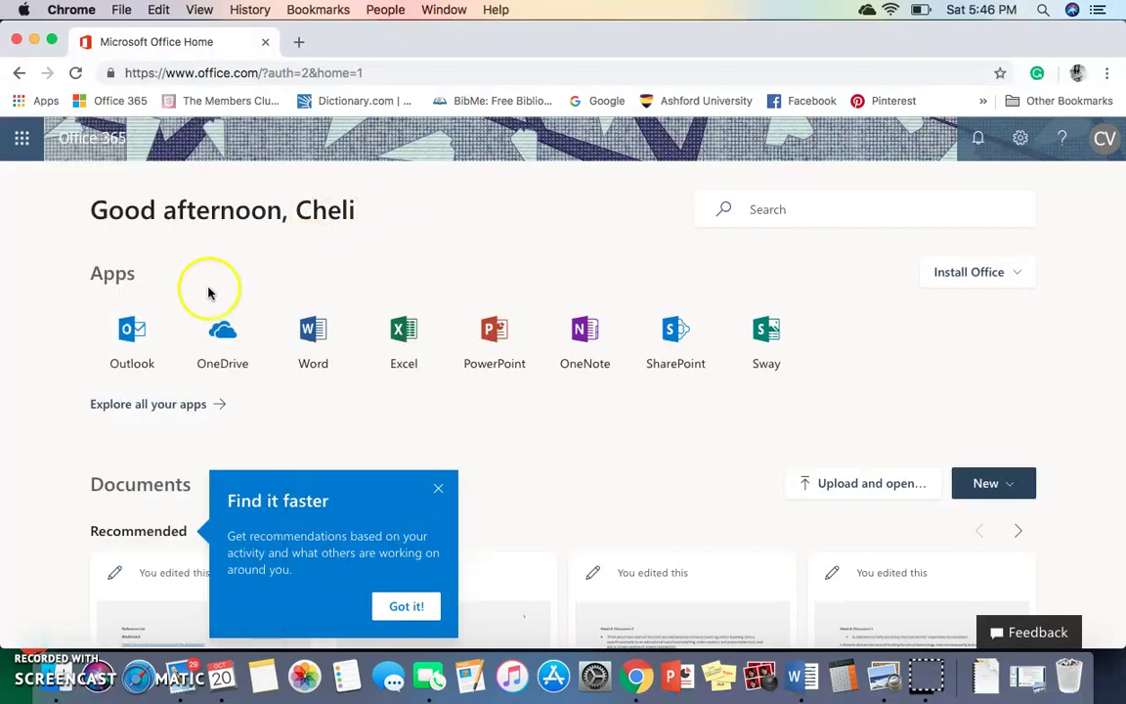
pyautogui.click(759, 363)
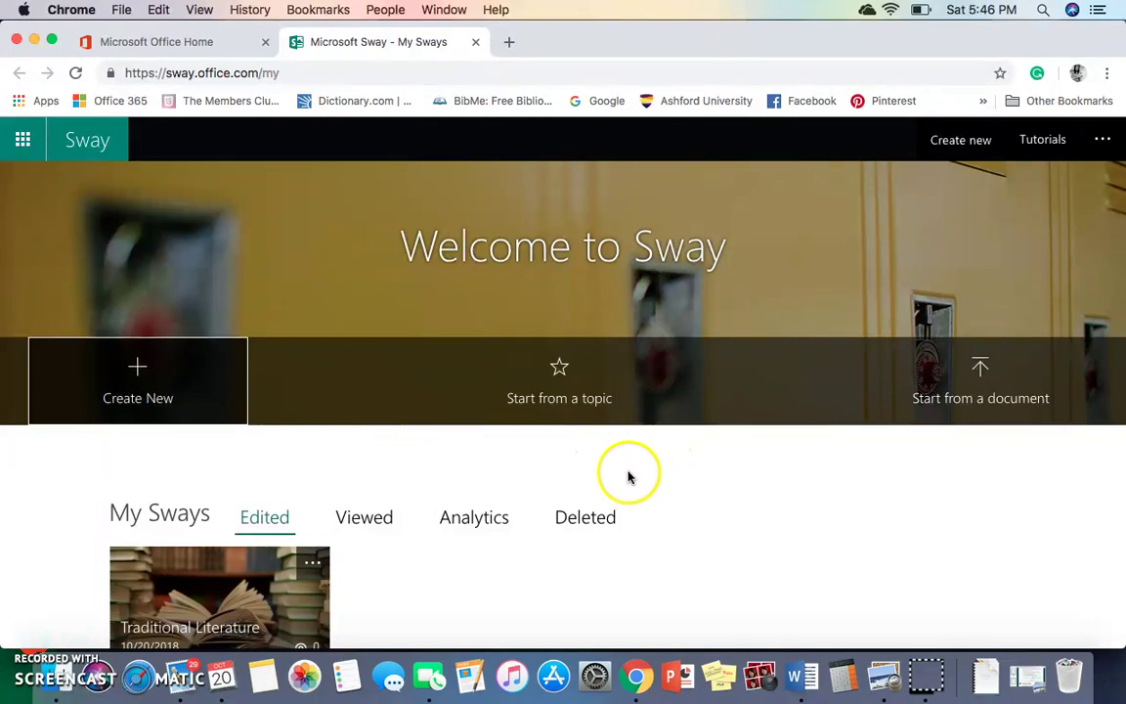
# Create a new Sway outline from the topic "scientific method"
pyautogui.click(565, 383)
pyautogui.click(536, 360)
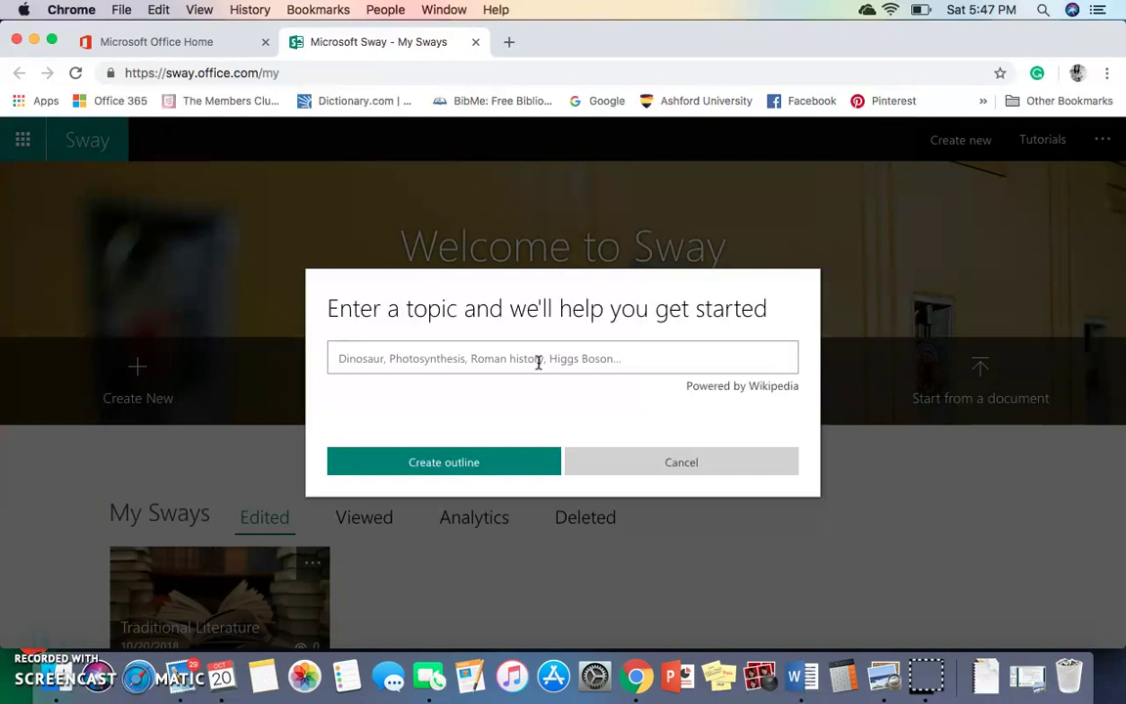
pyautogui.write('scientif')
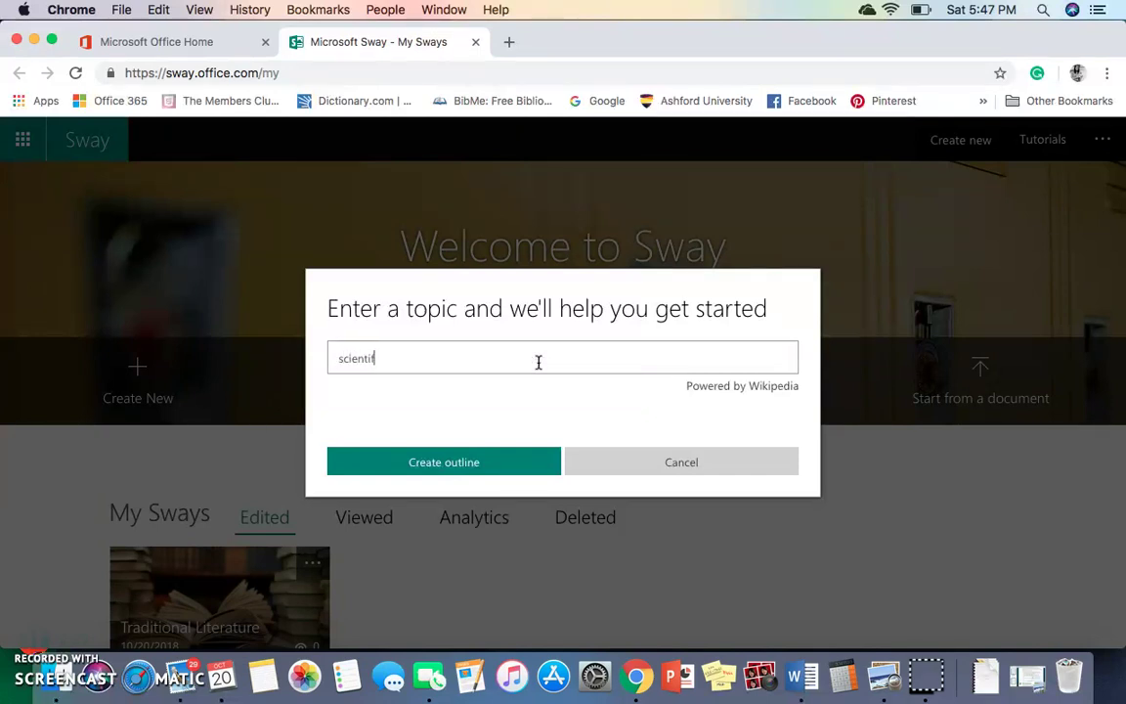
pyautogui.write('ic method')
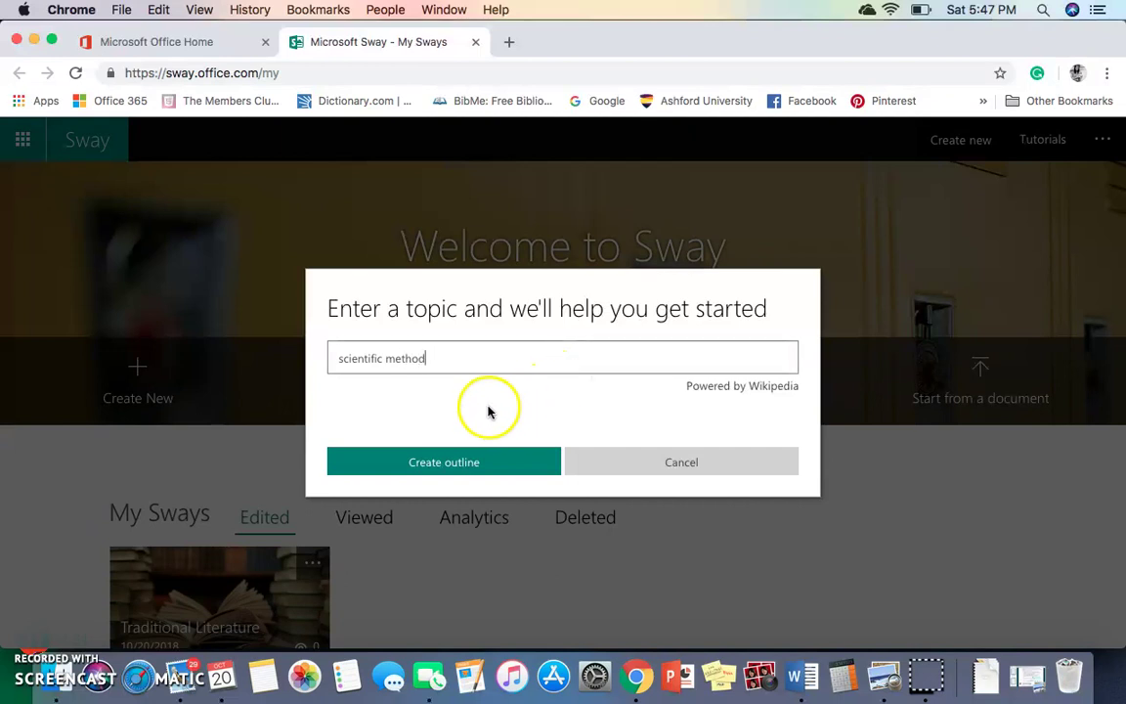
pyautogui.click(455, 467)
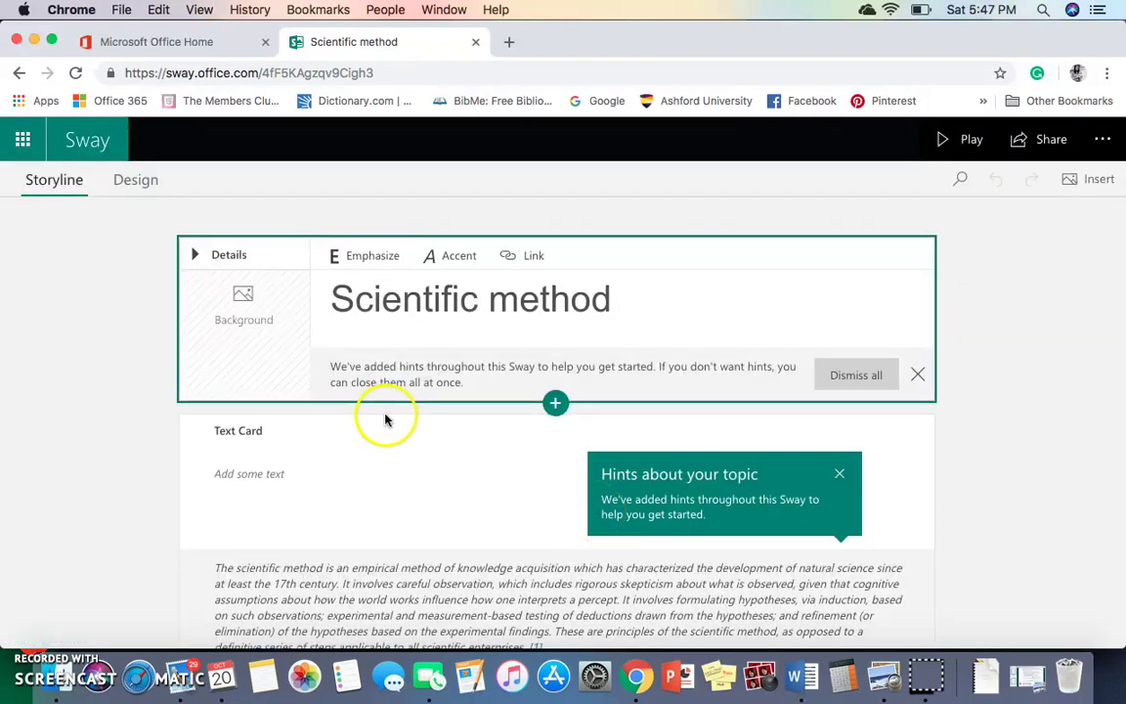
# Examine the generated Scientific method storyline, including its title card, hint texts and the cards in the History section
pyautogui.scroll(-3, 347, 467)
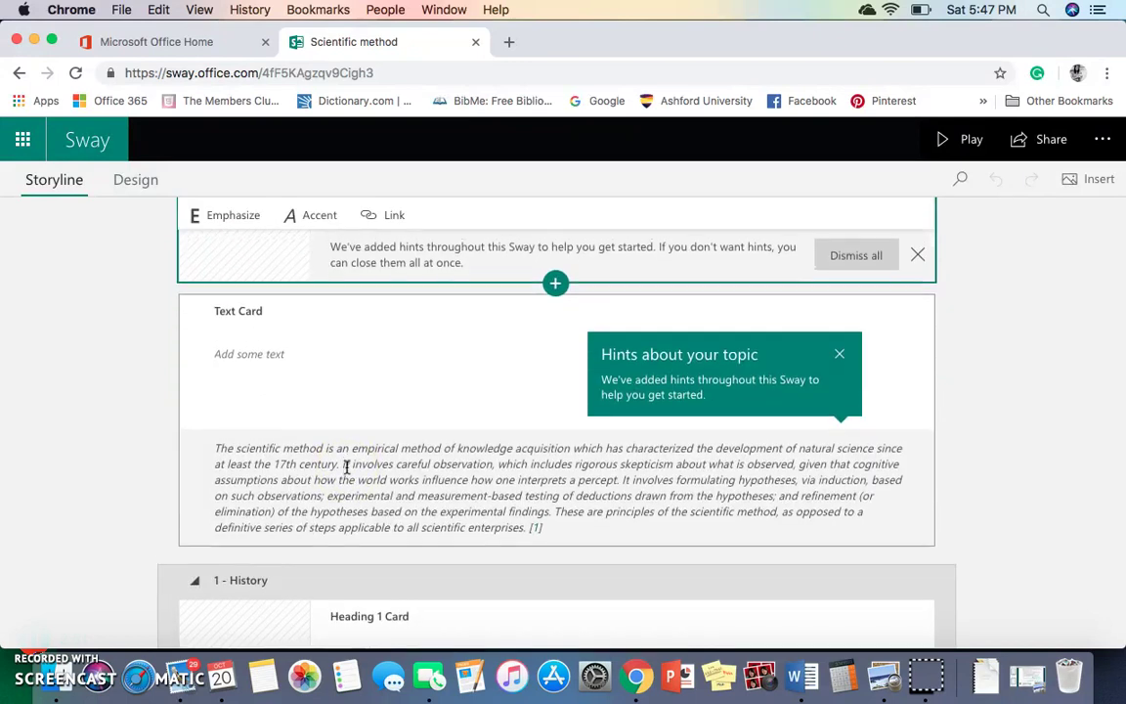
pyautogui.scroll(-5, 347, 468)
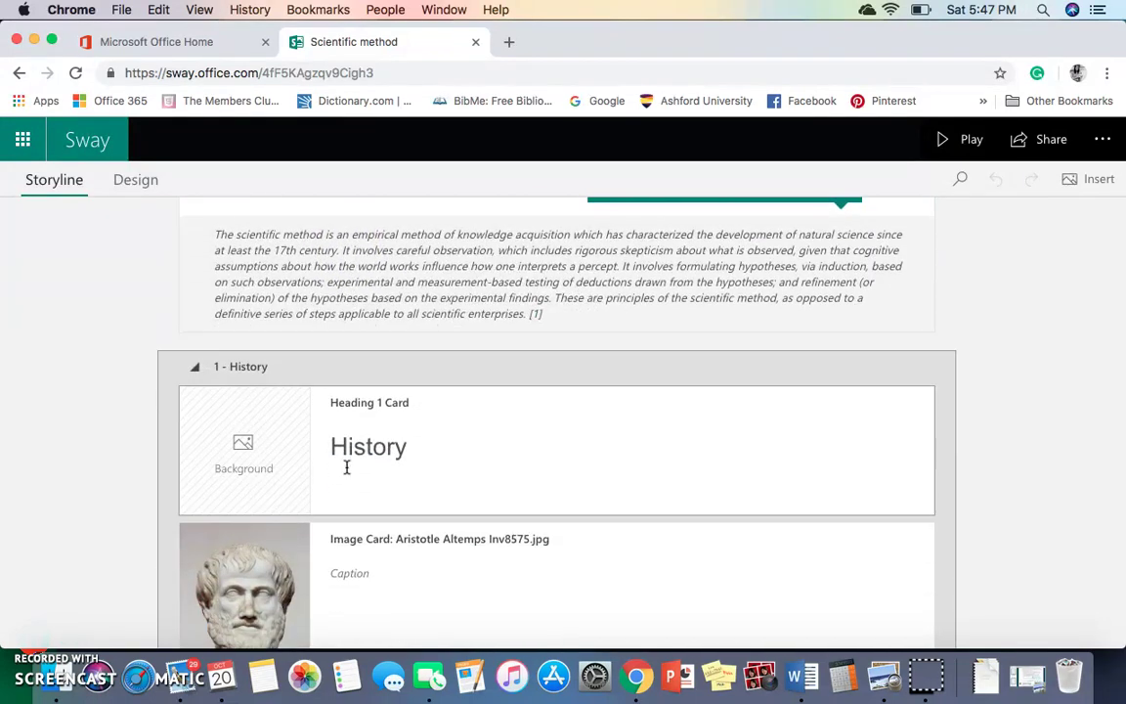
pyautogui.scroll(-1, 346, 468)
pyautogui.scroll(-10, 346, 468)
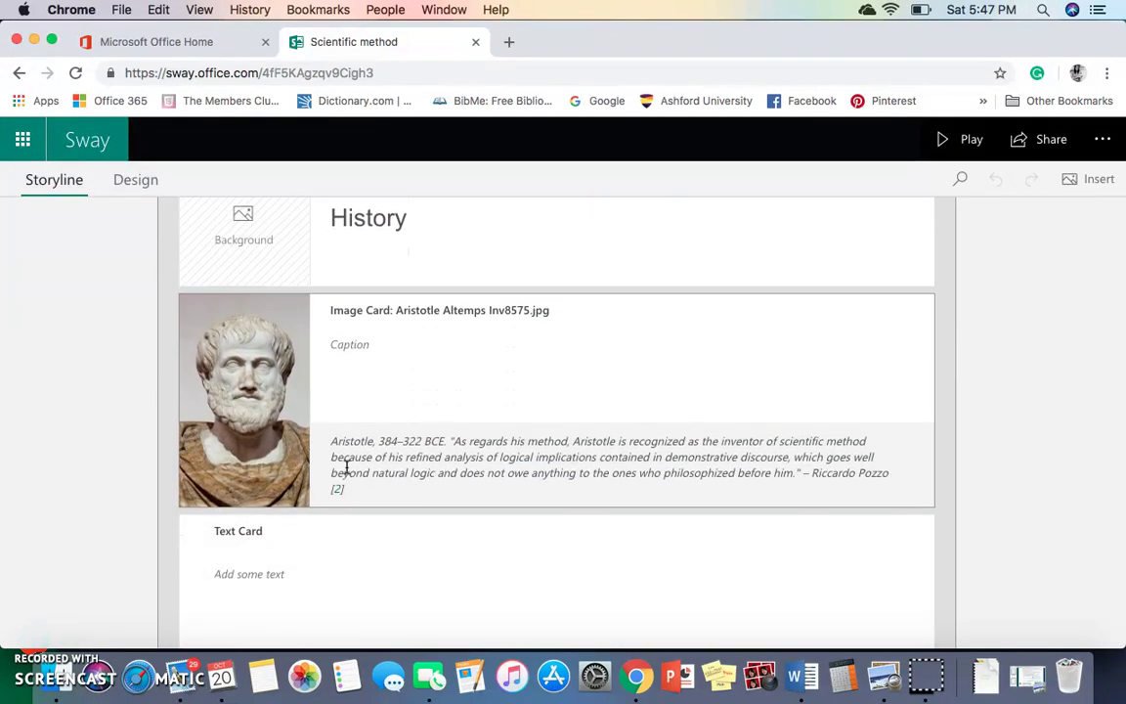
pyautogui.scroll(15, 346, 467)
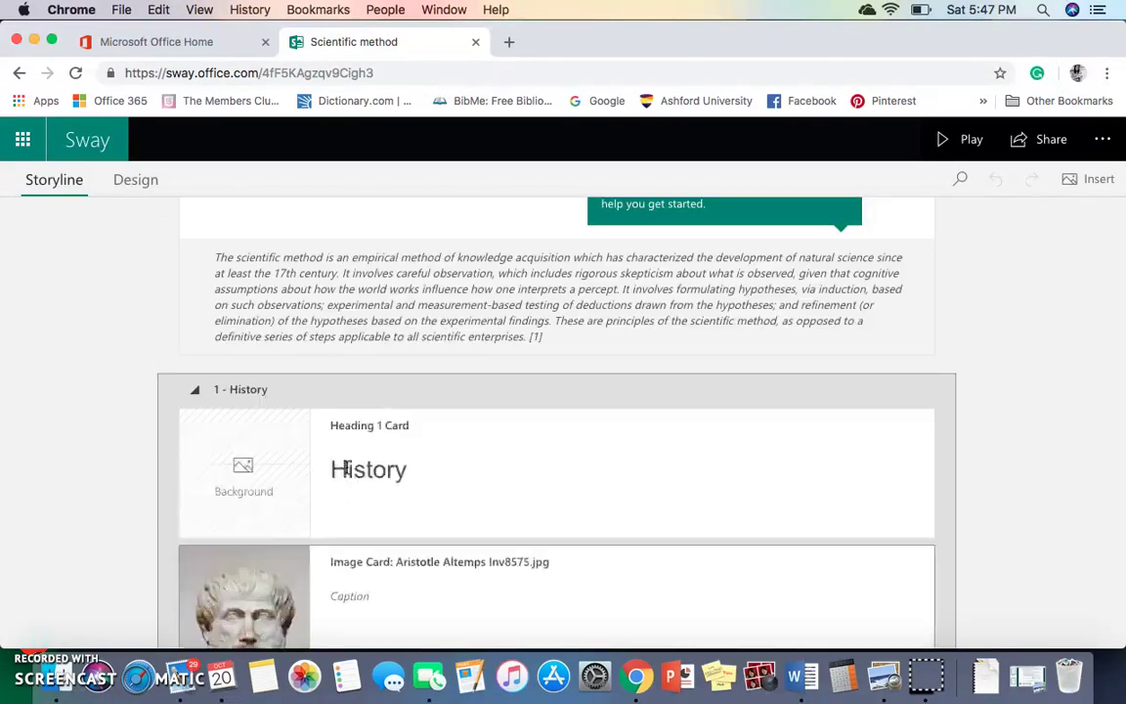
pyautogui.scroll(1, 346, 467)
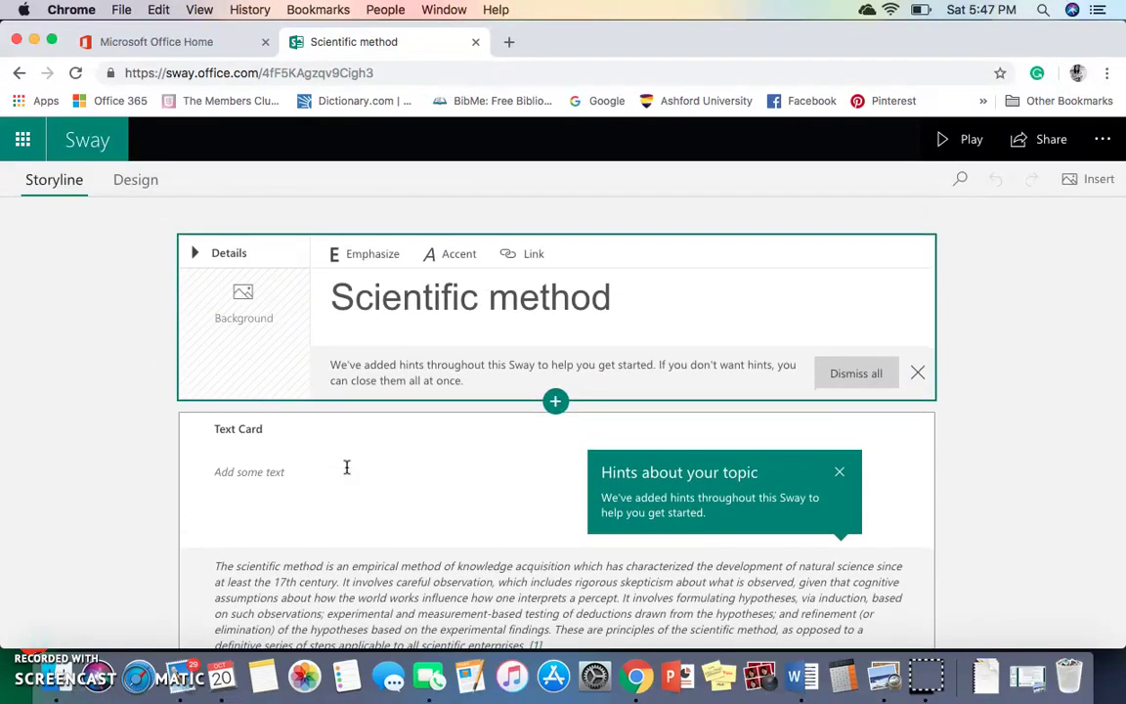
pyautogui.scroll(-12, 372, 541)
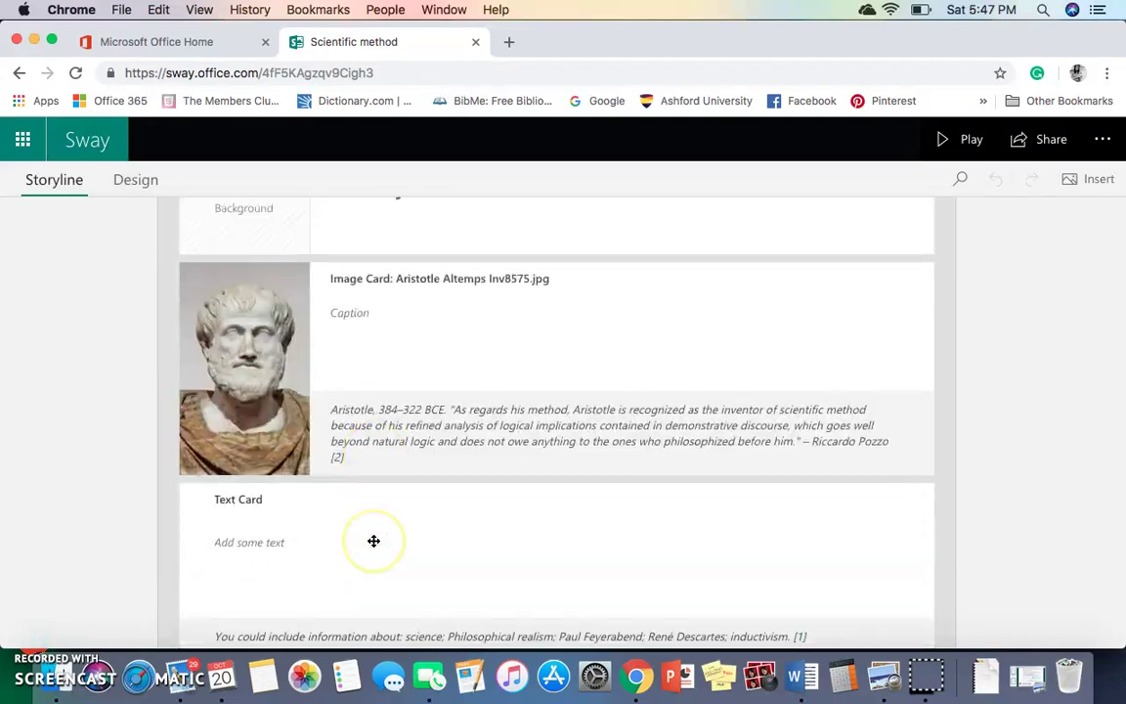
pyautogui.scroll(12, 374, 541)
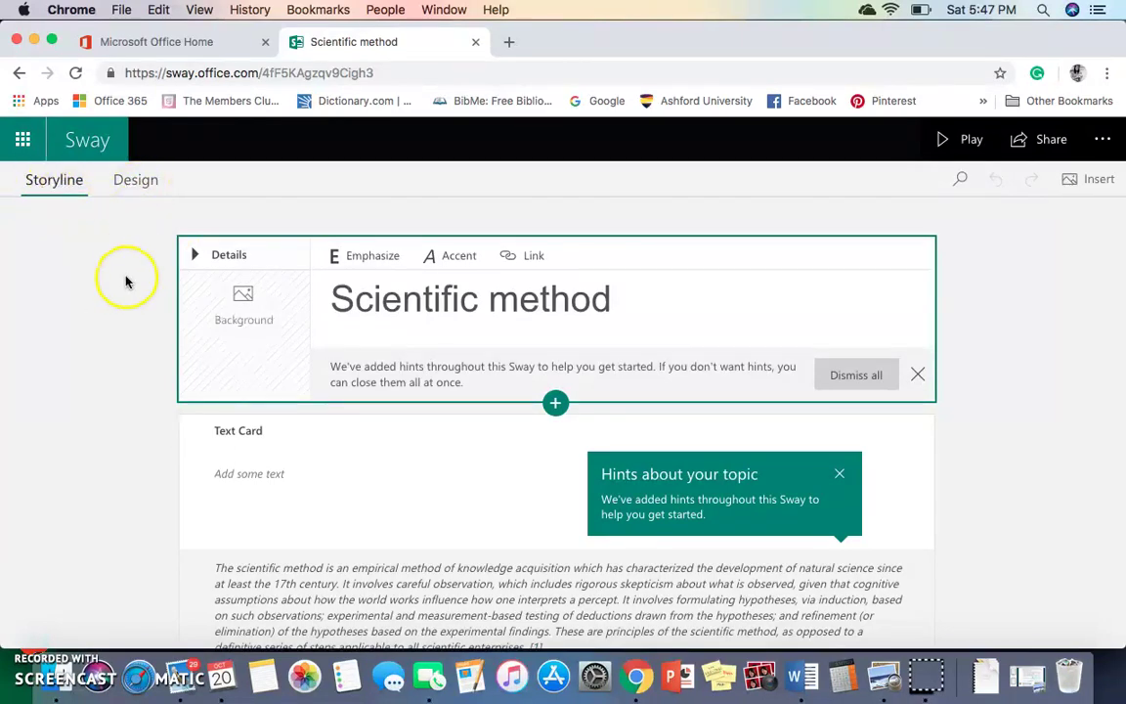
# Return to the Sway start page and create a new Sway from the document EDU 352 WEEK 1 Assignment.docx
pyautogui.click(87, 142)
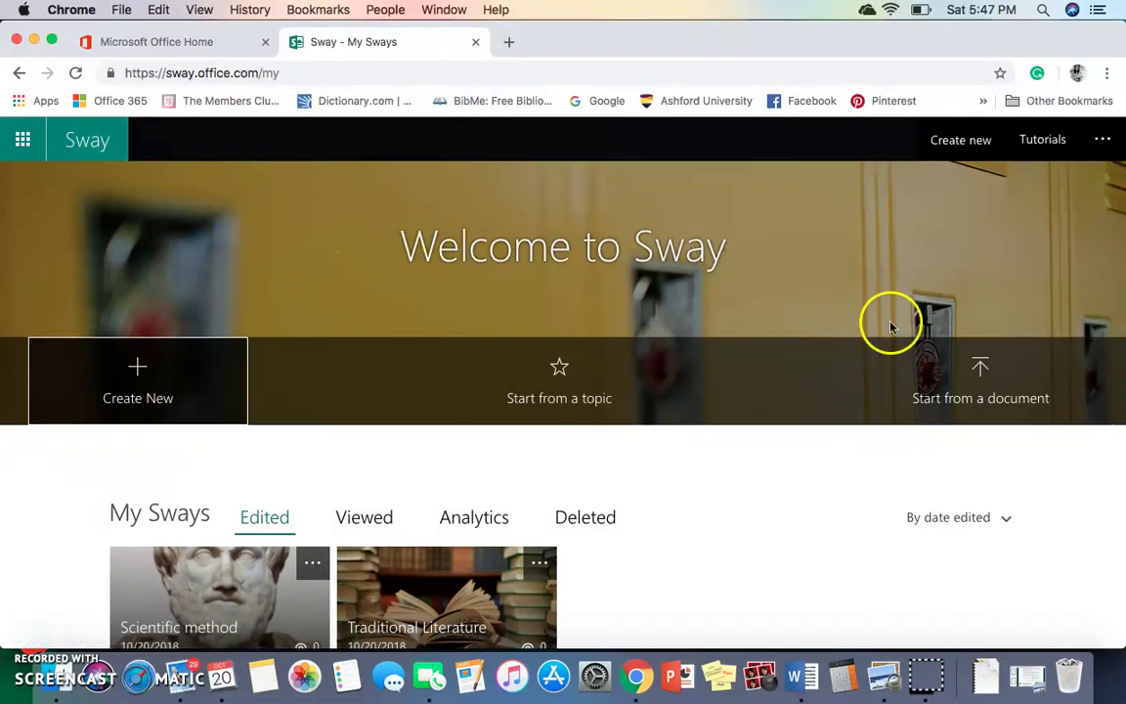
pyautogui.click(963, 393)
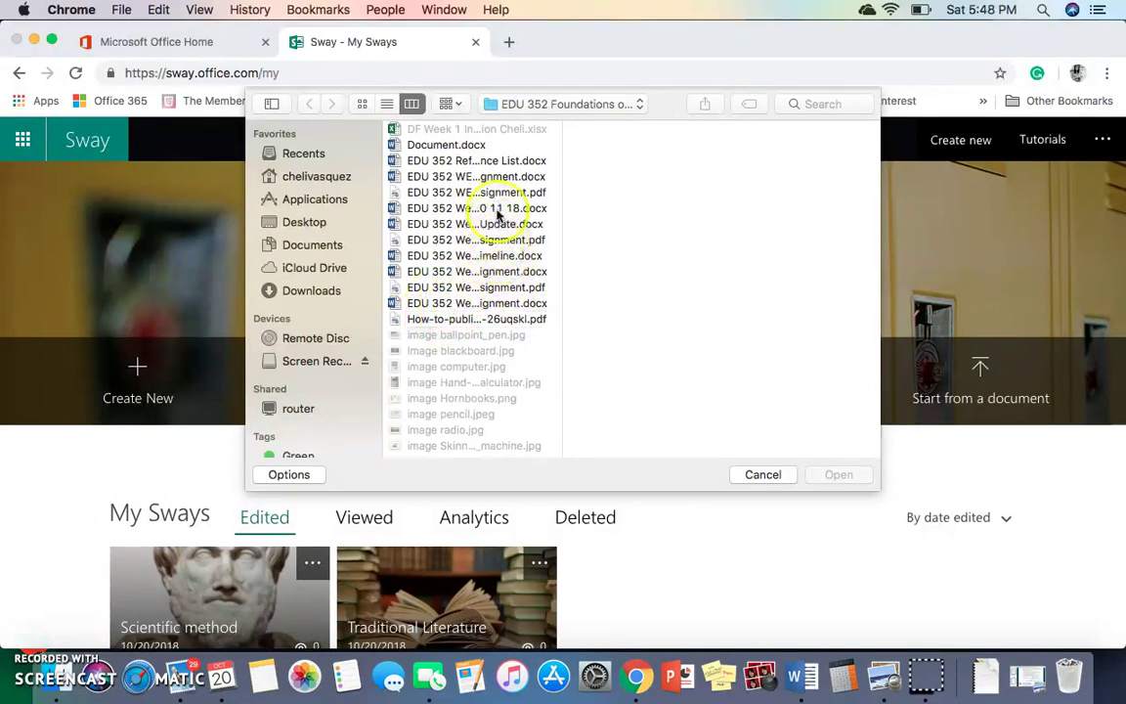
pyautogui.click(499, 178)
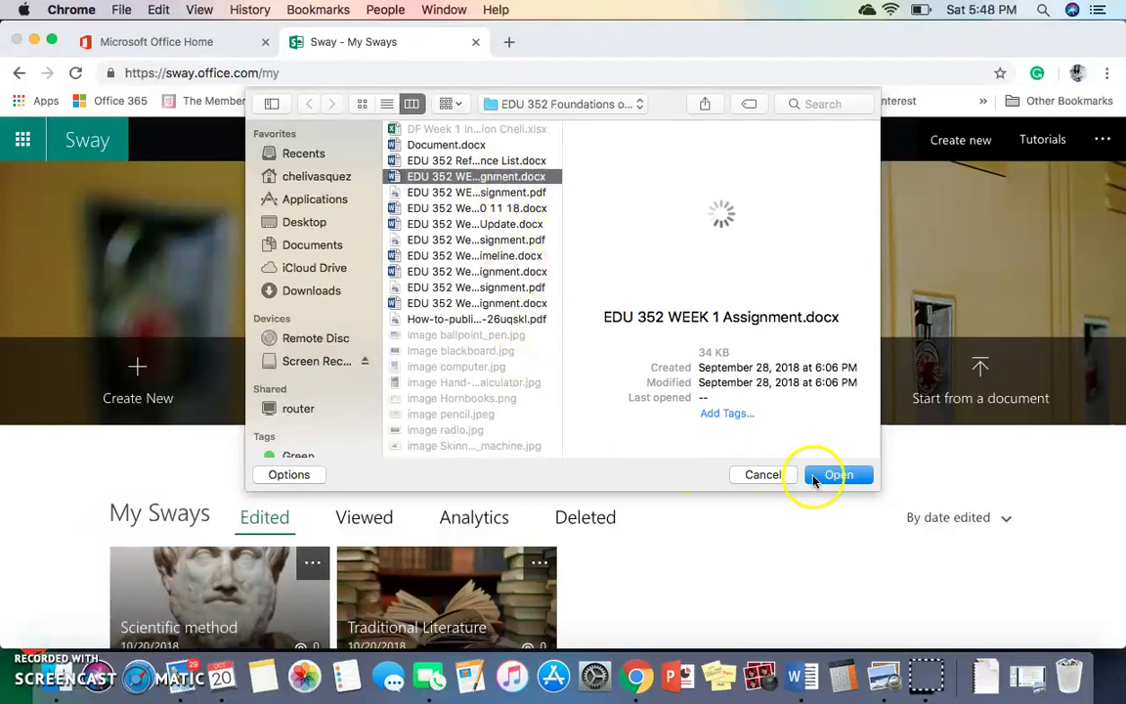
pyautogui.click(818, 476)
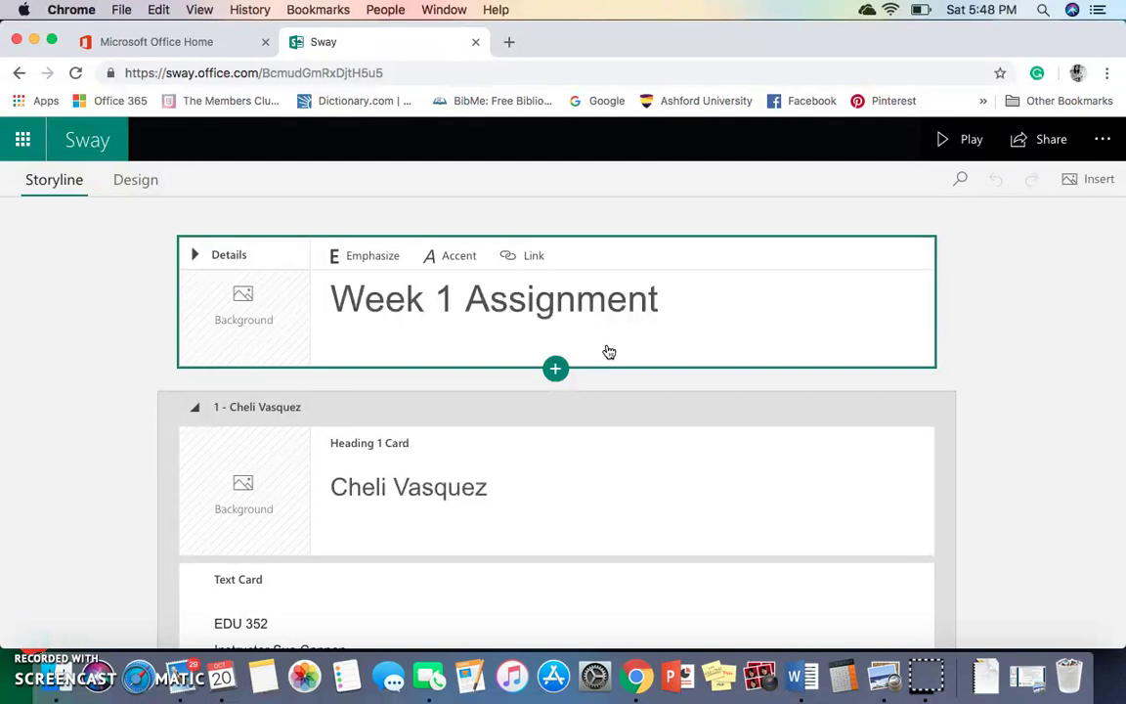
# Review the heading and text cards imported into the Week 1 Assignment storyline, and return to the Sway start page
pyautogui.scroll(-1, 830, 432)
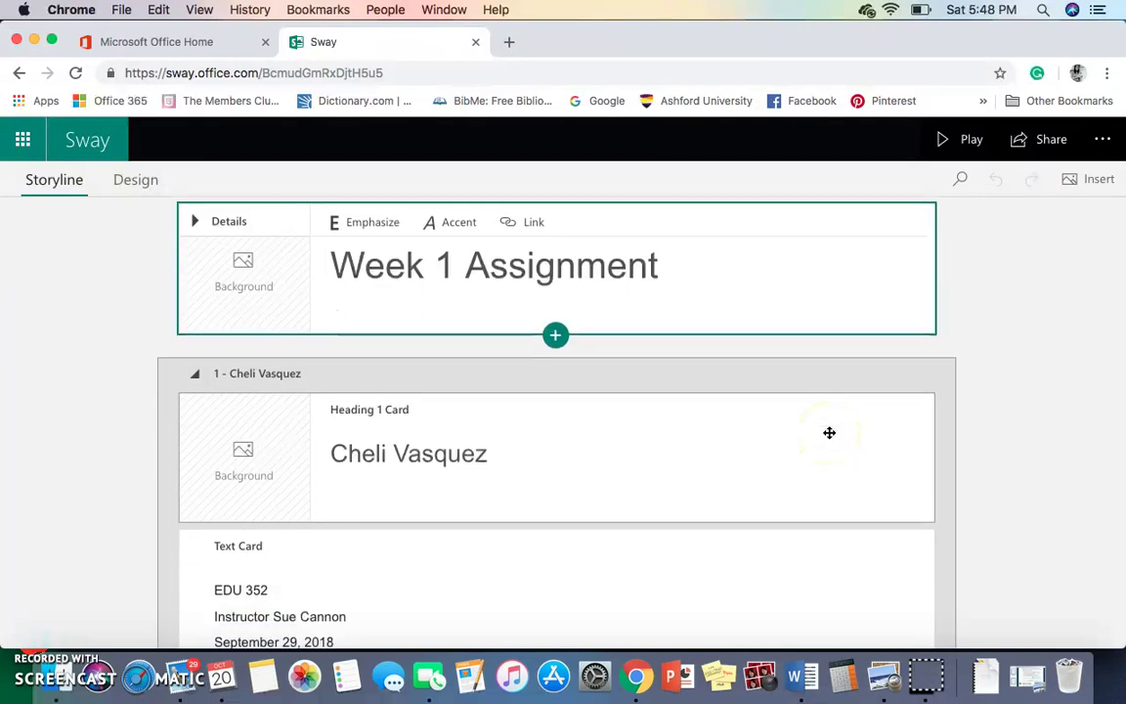
pyautogui.scroll(-5, 712, 533)
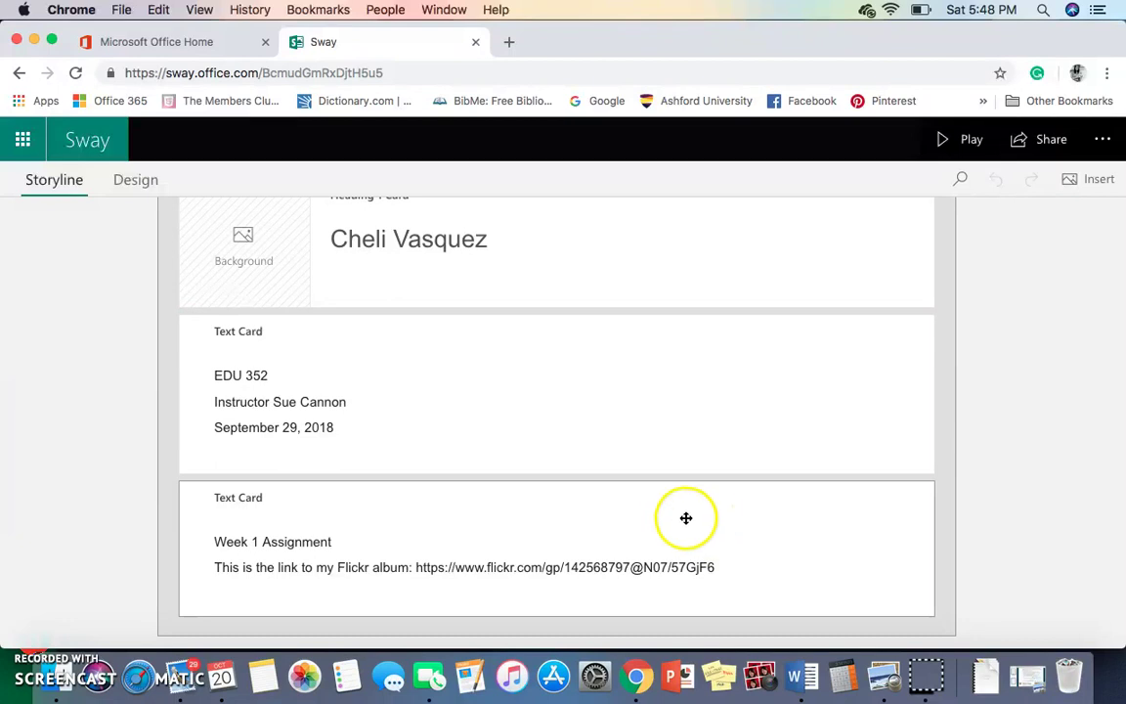
pyautogui.scroll(-2, 679, 503)
pyautogui.scroll(6, 681, 509)
pyautogui.scroll(1, 682, 510)
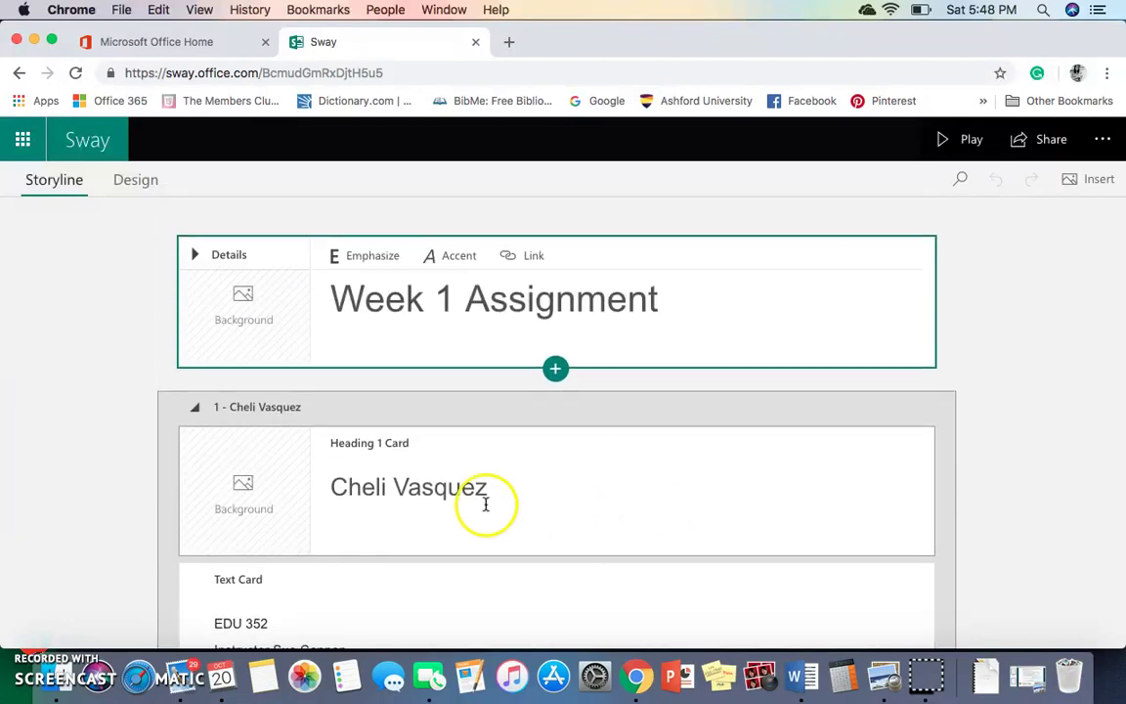
pyautogui.click(77, 137)
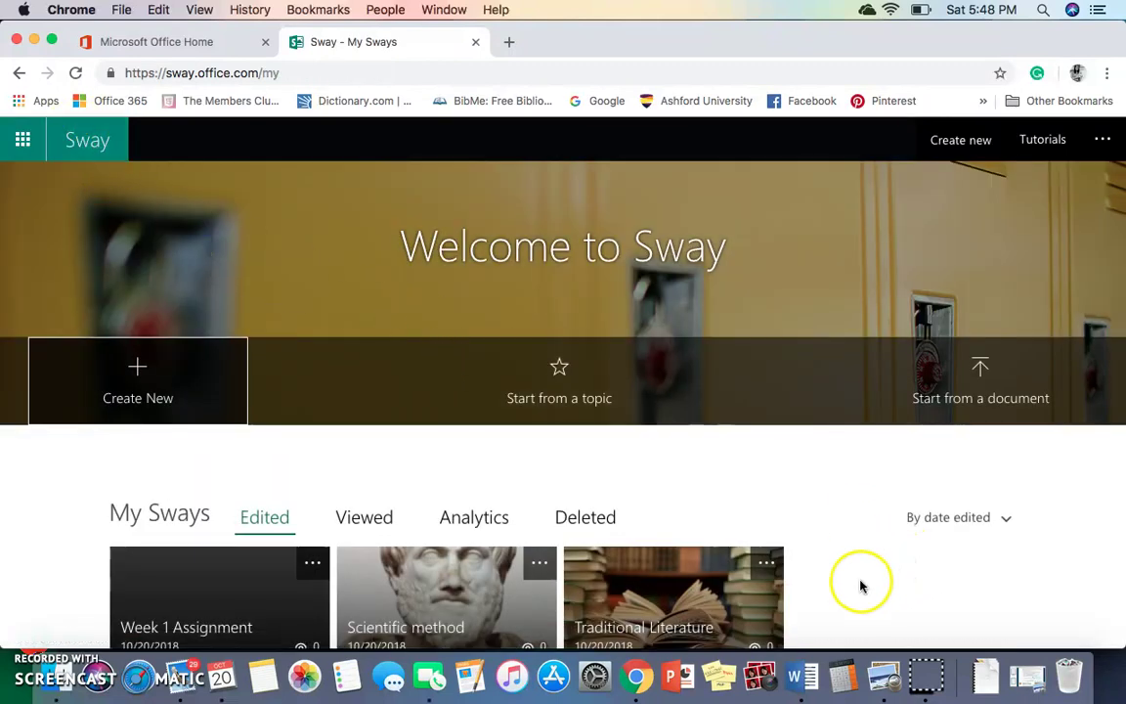
# Browse the Sway templates and open the Student report template
pyautogui.scroll(-3, 859, 584)
pyautogui.scroll(-3, 470, 526)
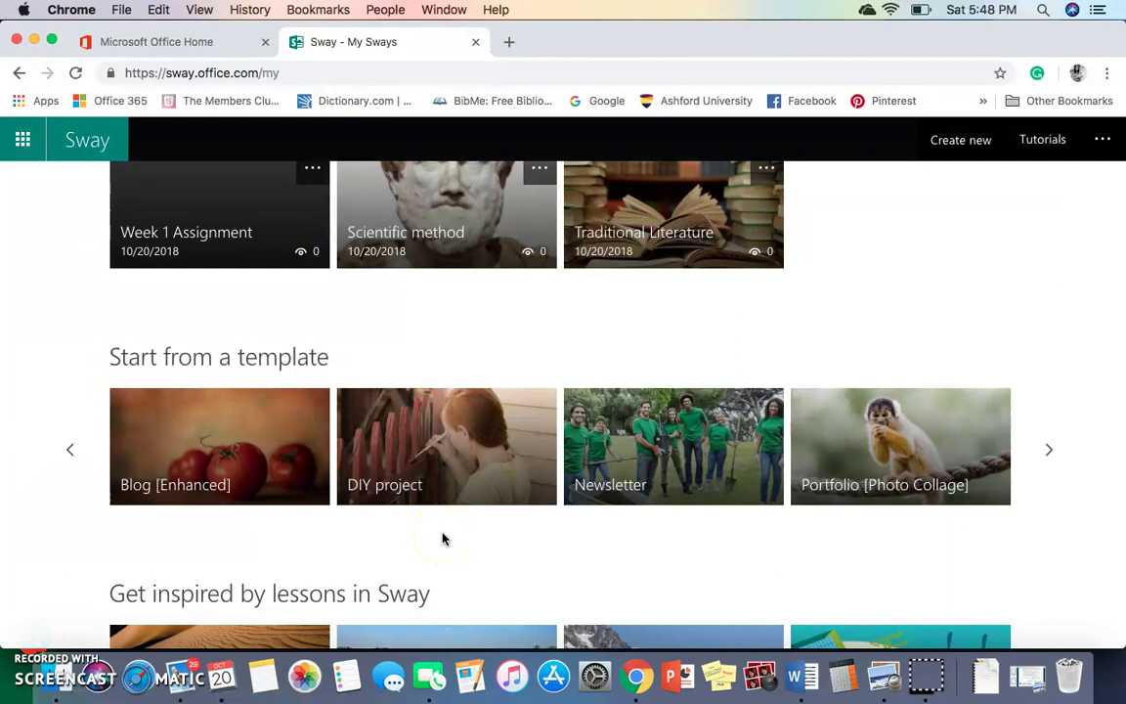
pyautogui.click(352, 548)
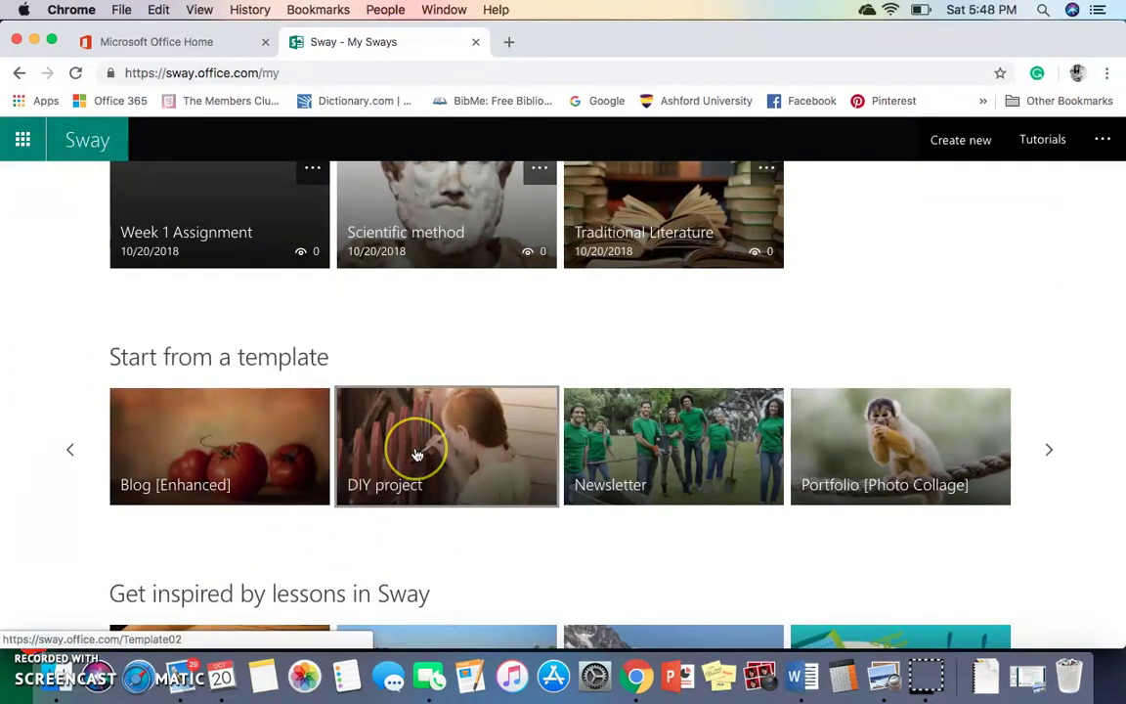
pyautogui.click(454, 484)
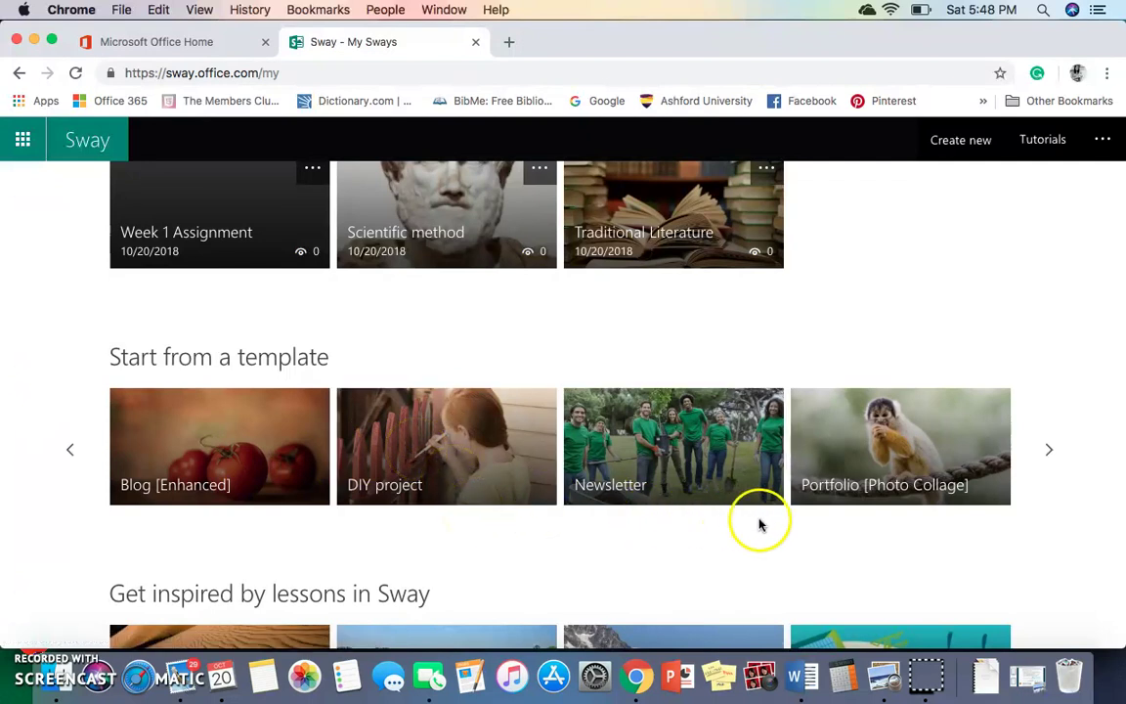
pyautogui.click(1051, 451)
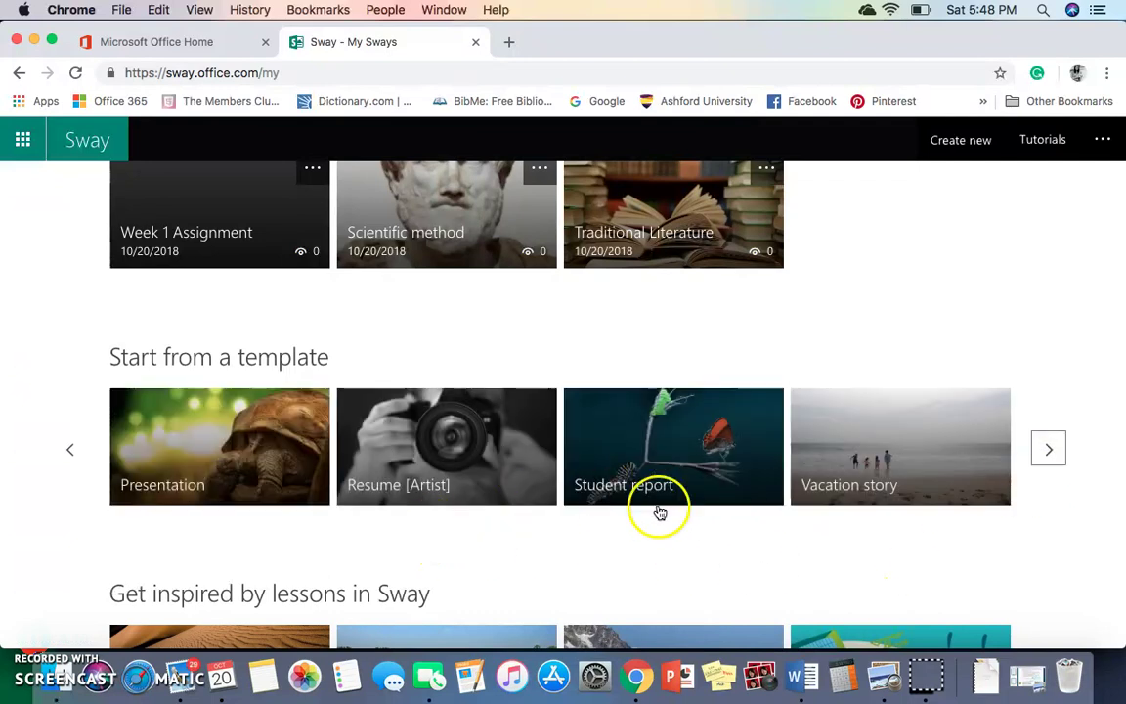
pyautogui.click(694, 455)
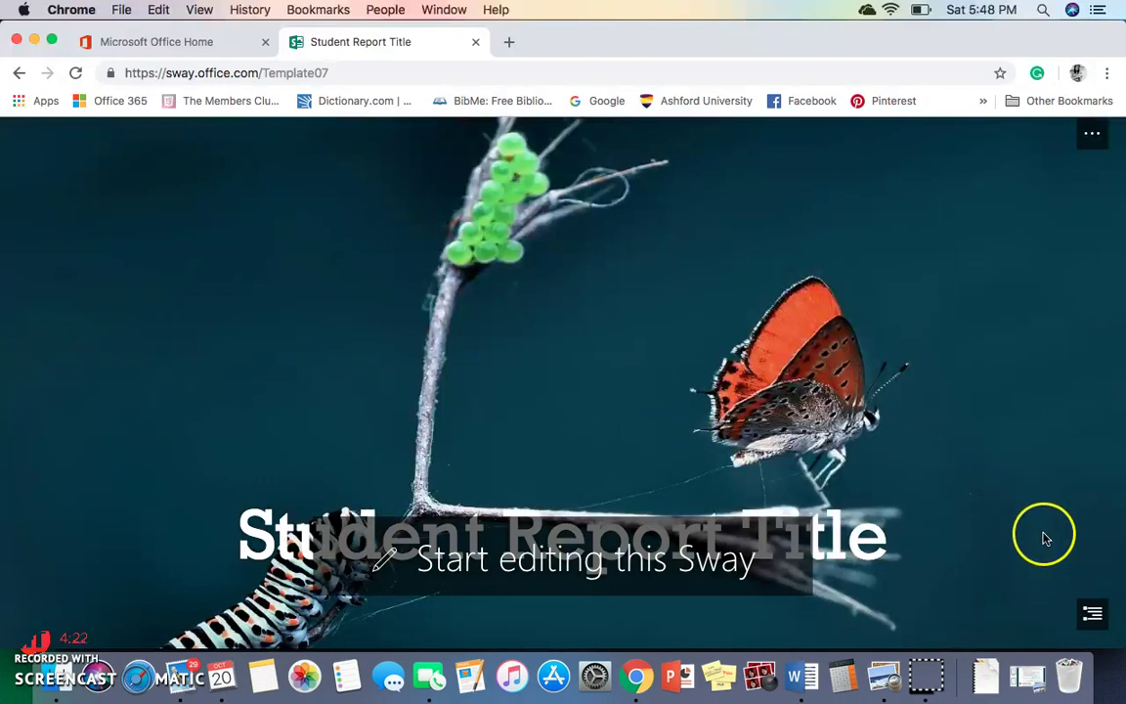
# Look through the Student report template preview and return to My Sways
pyautogui.click(1019, 504)
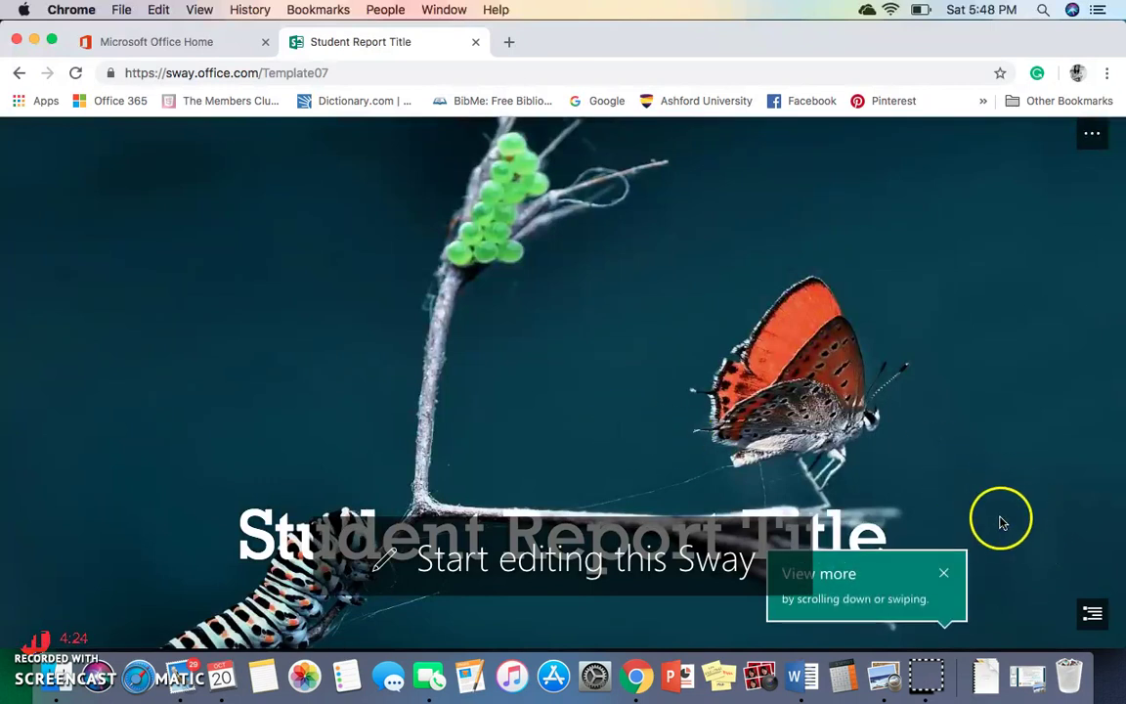
pyautogui.scroll(-10, 992, 520)
pyautogui.scroll(-15, 983, 522)
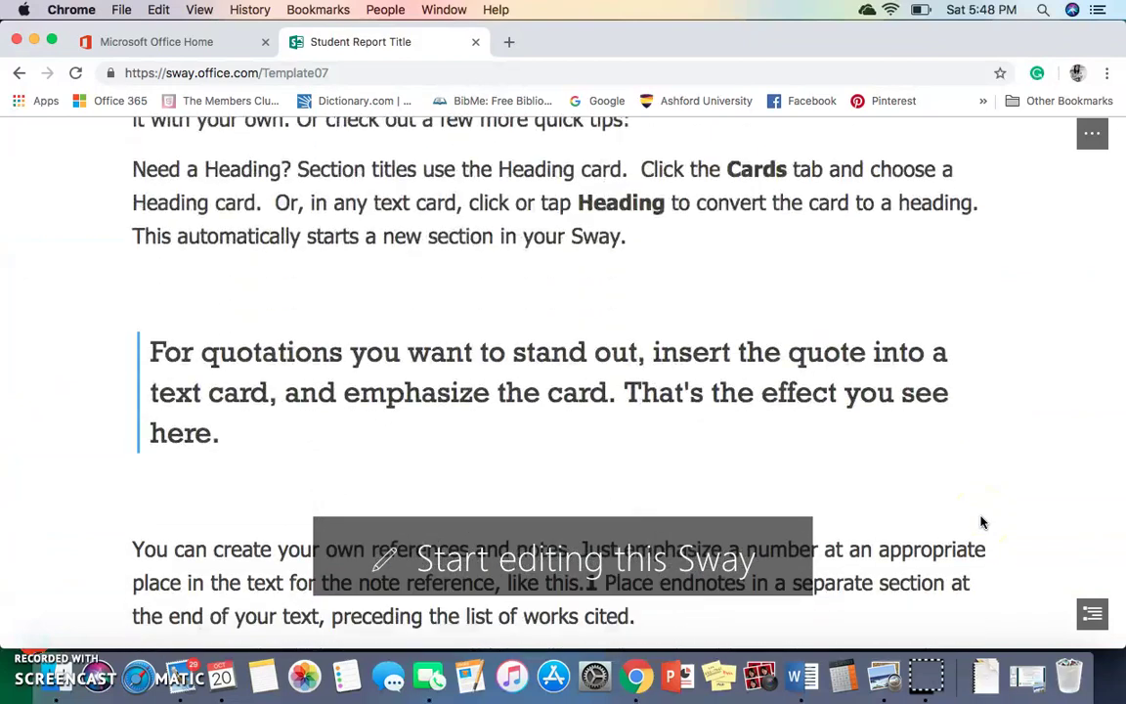
pyautogui.scroll(20, 982, 522)
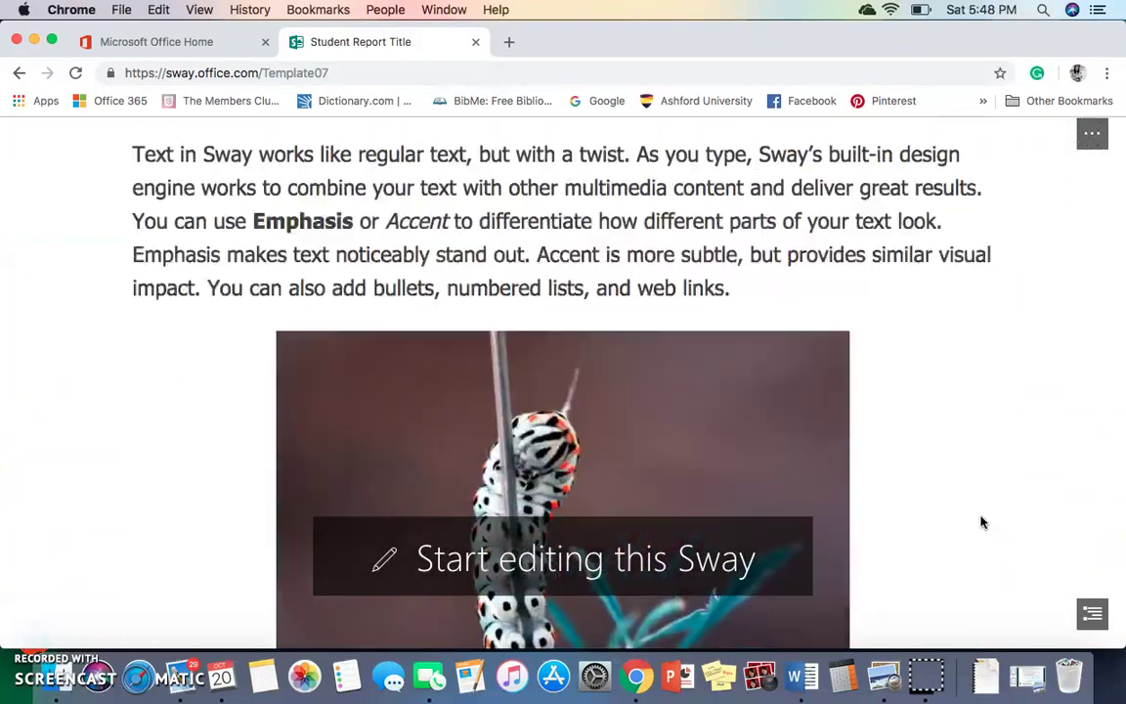
pyautogui.click(1094, 135)
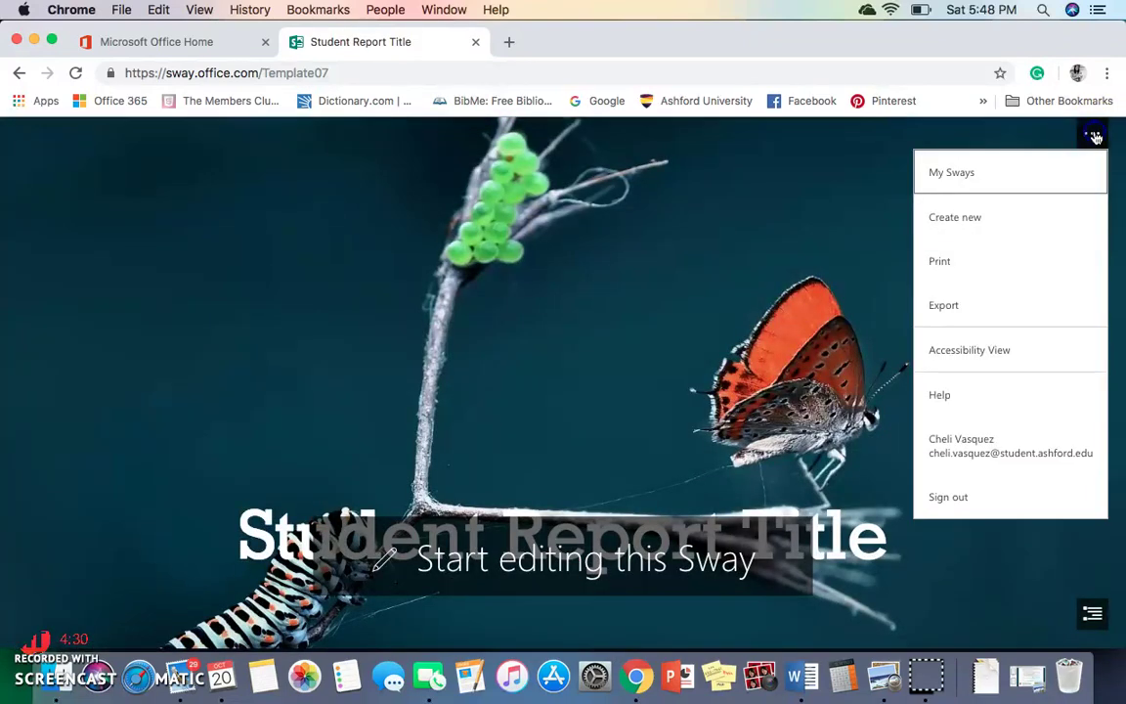
pyautogui.click(953, 179)
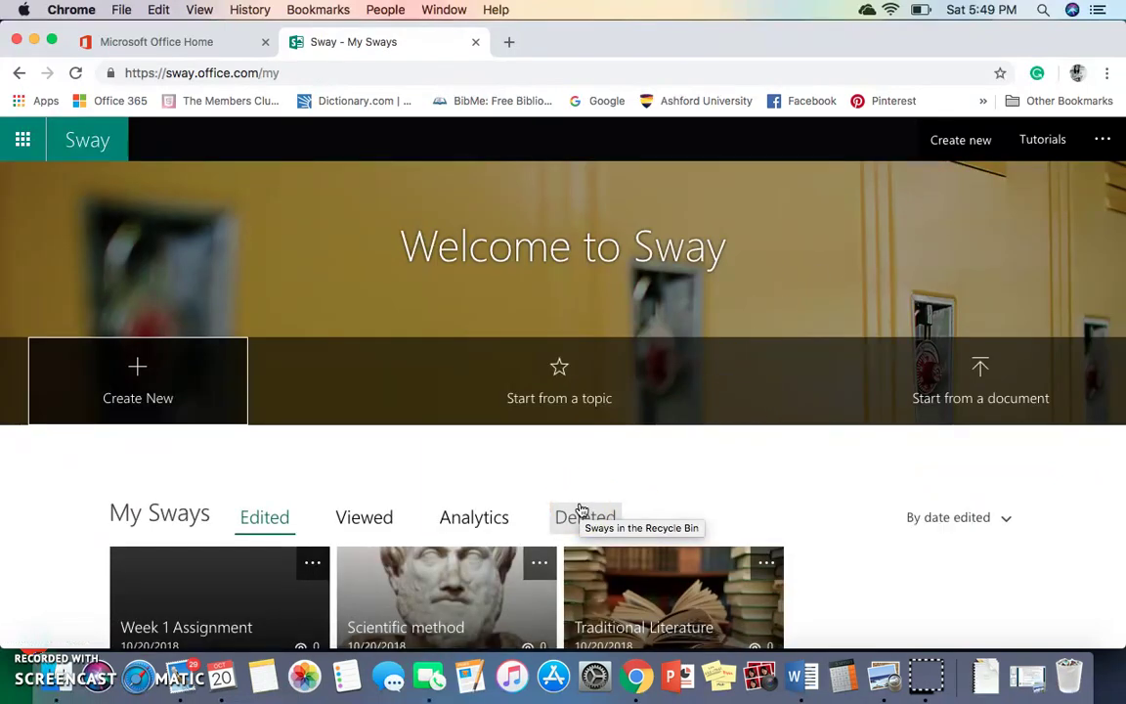
pyautogui.scroll(-2, 430, 489)
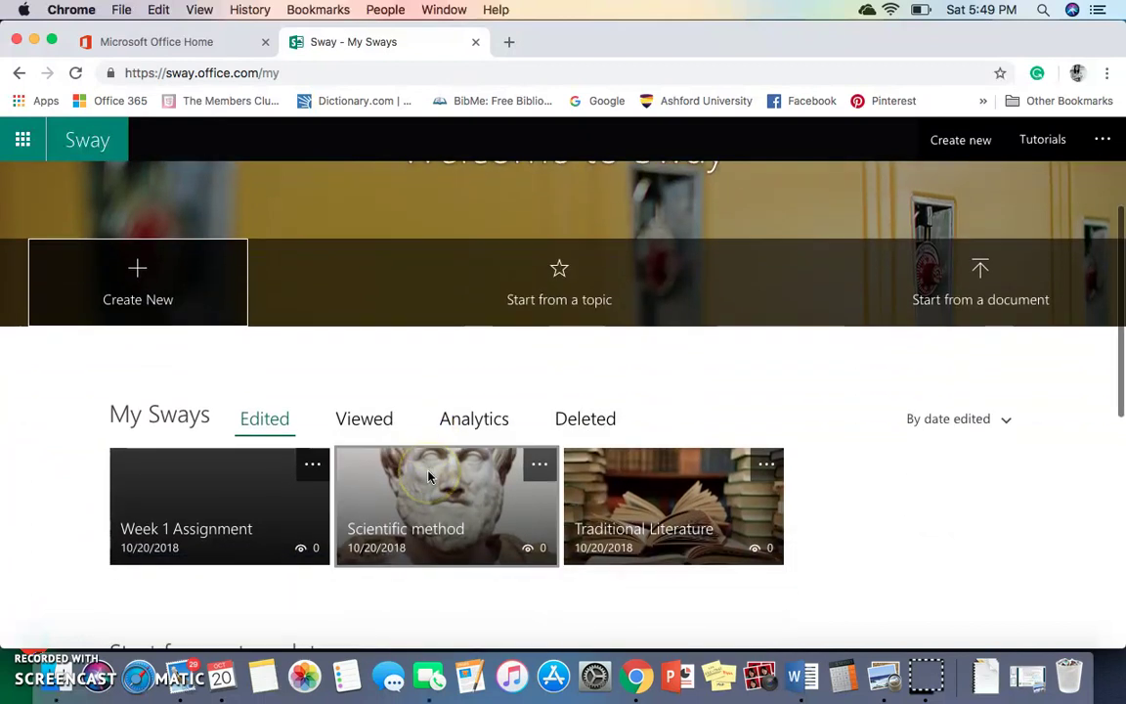
pyautogui.scroll(2, 428, 479)
pyautogui.click(359, 472)
pyautogui.scroll(-3, 360, 473)
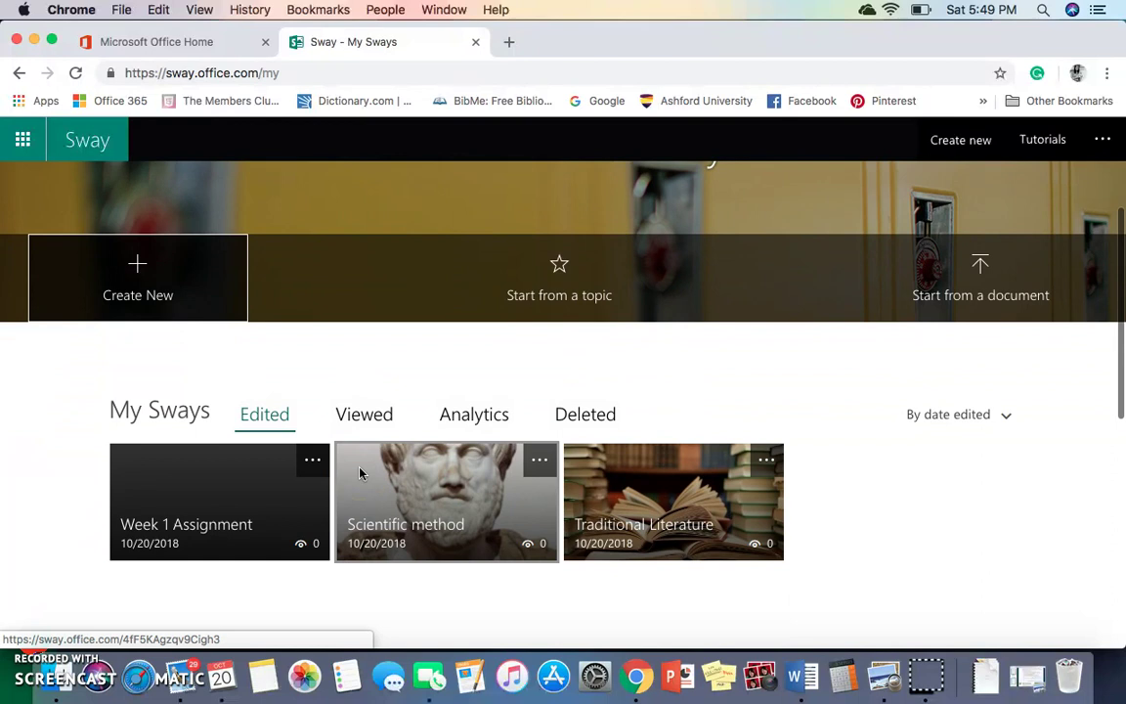
# Delete the Week 1 Assignment and Scientific method Sways from My Sways
pyautogui.scroll(1, 360, 473)
pyautogui.scroll(-2, 370, 478)
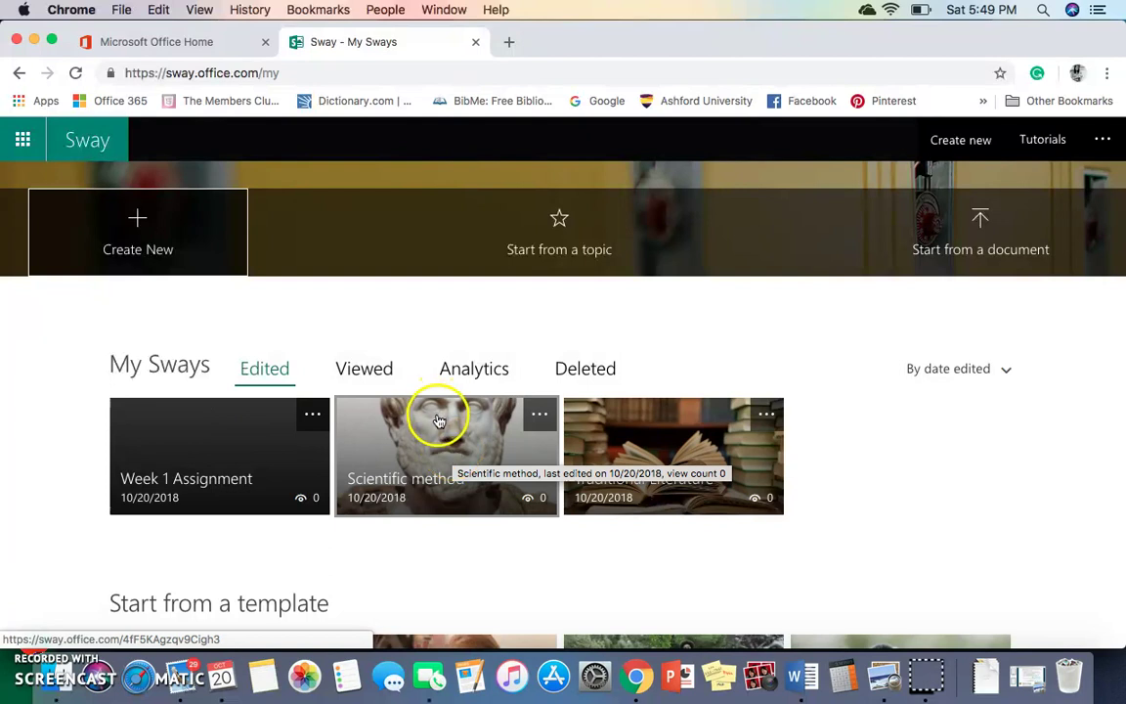
pyautogui.click(311, 418)
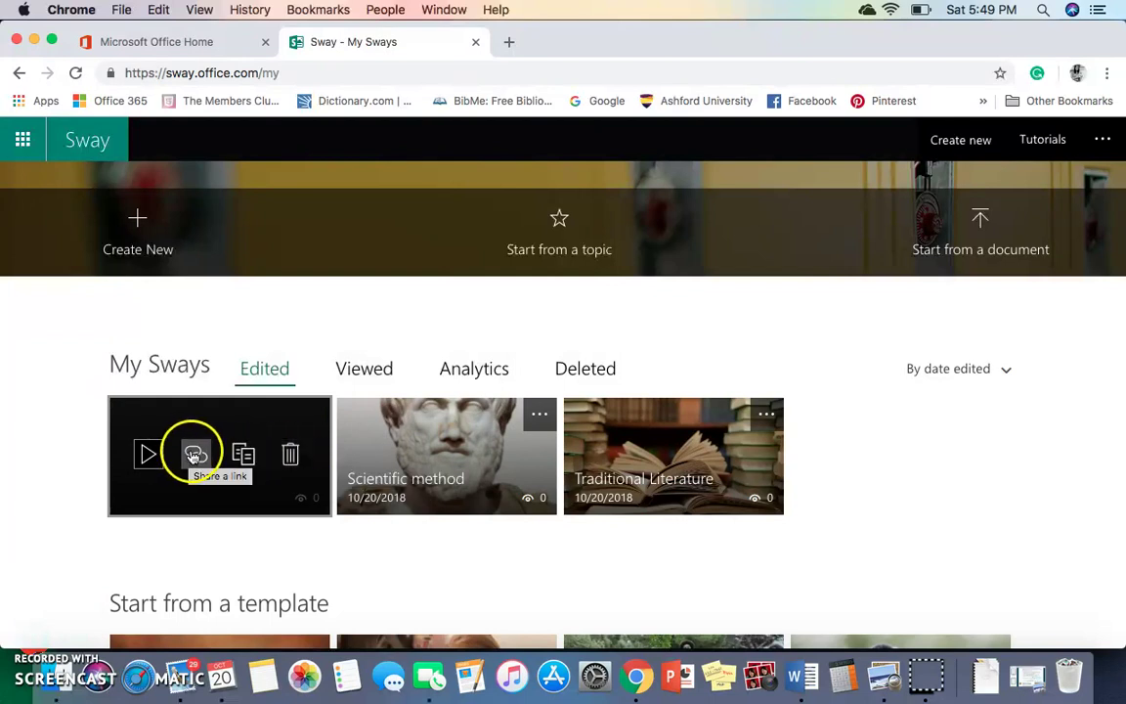
pyautogui.click(290, 456)
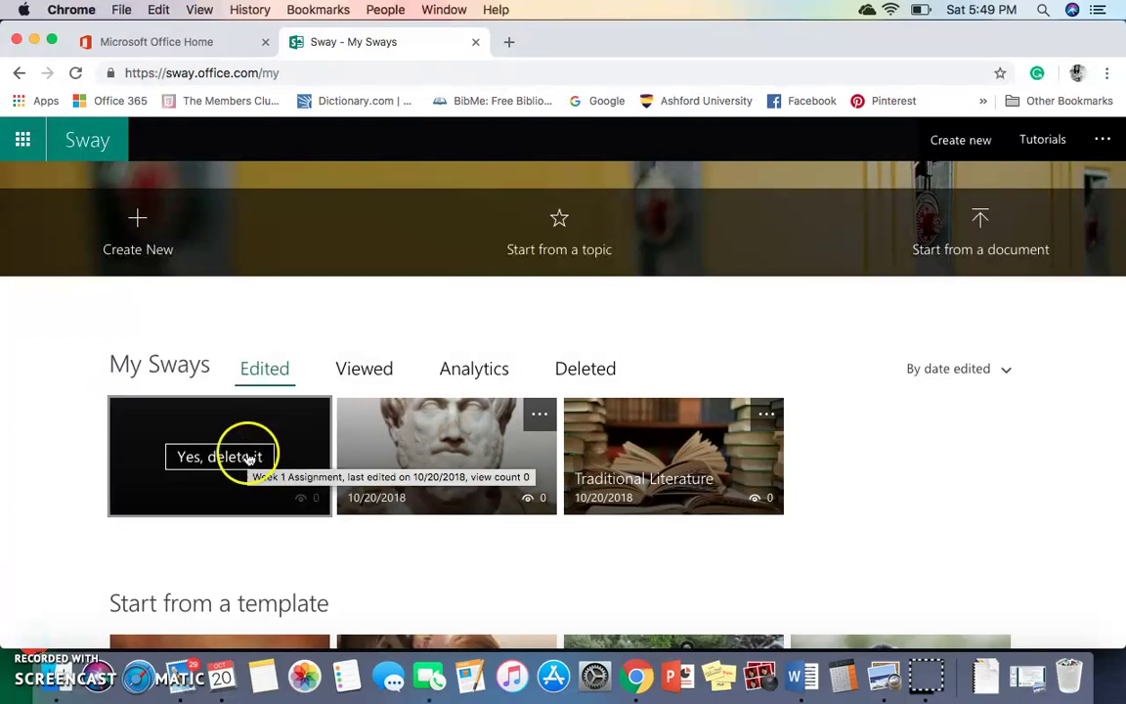
pyautogui.click(241, 454)
pyautogui.click(305, 416)
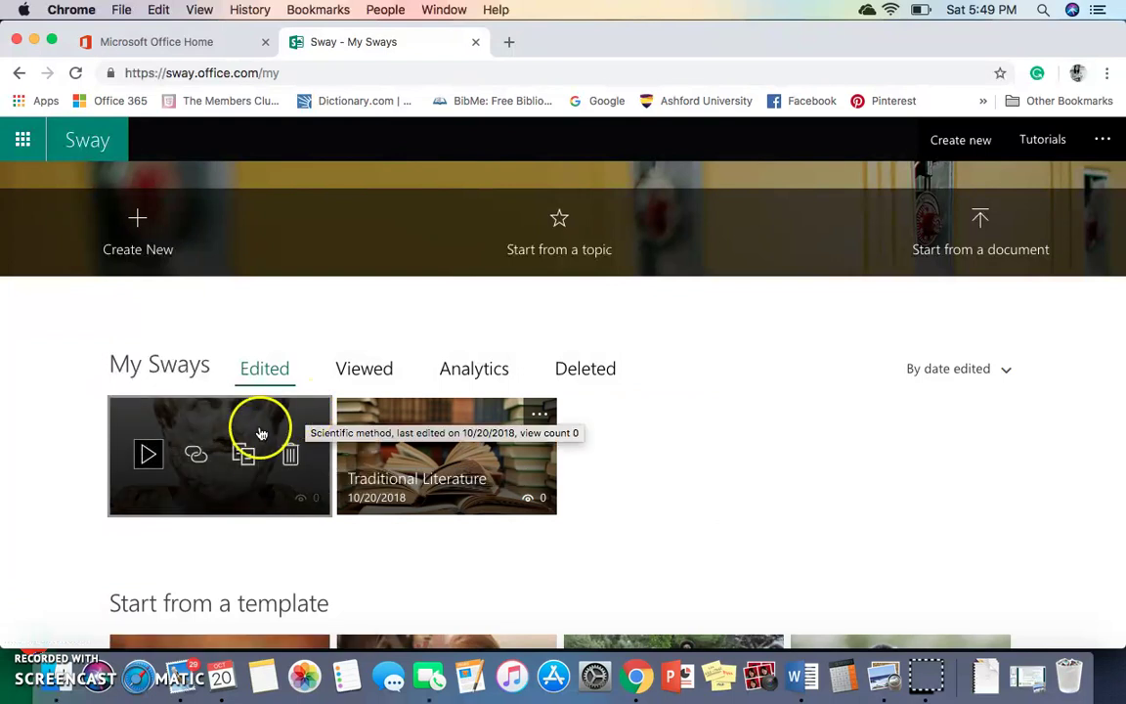
pyautogui.click(290, 456)
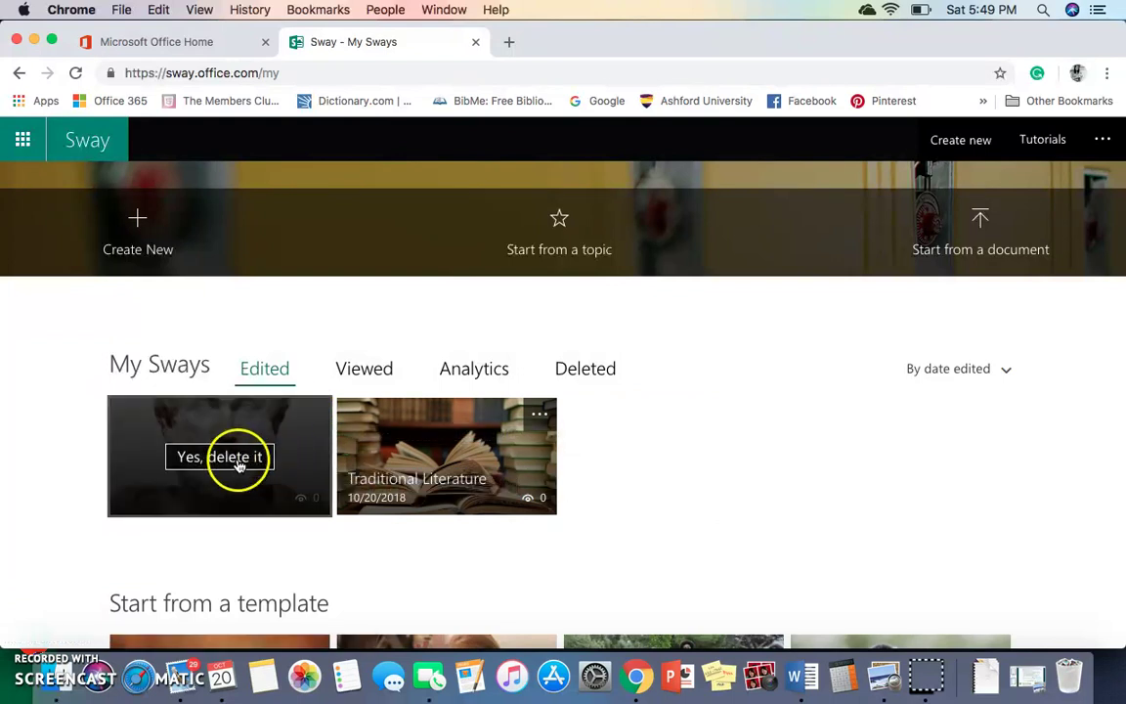
pyautogui.click(237, 457)
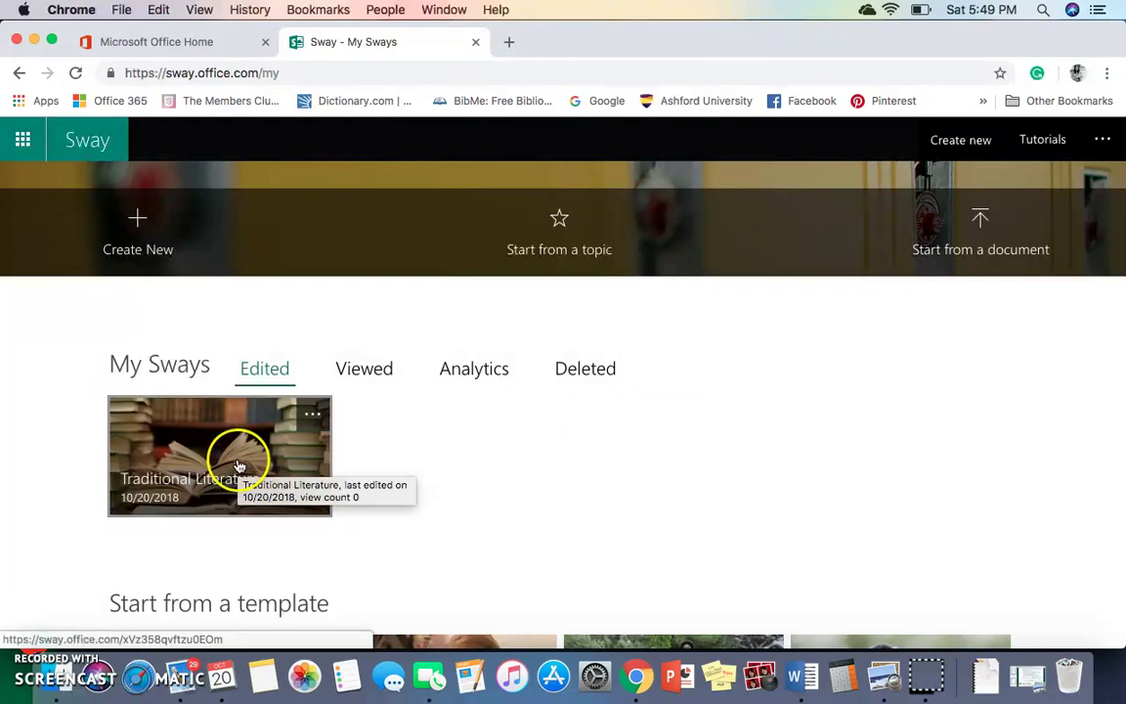
# Create a new blank Sway and title it Giraffes
pyautogui.click(137, 238)
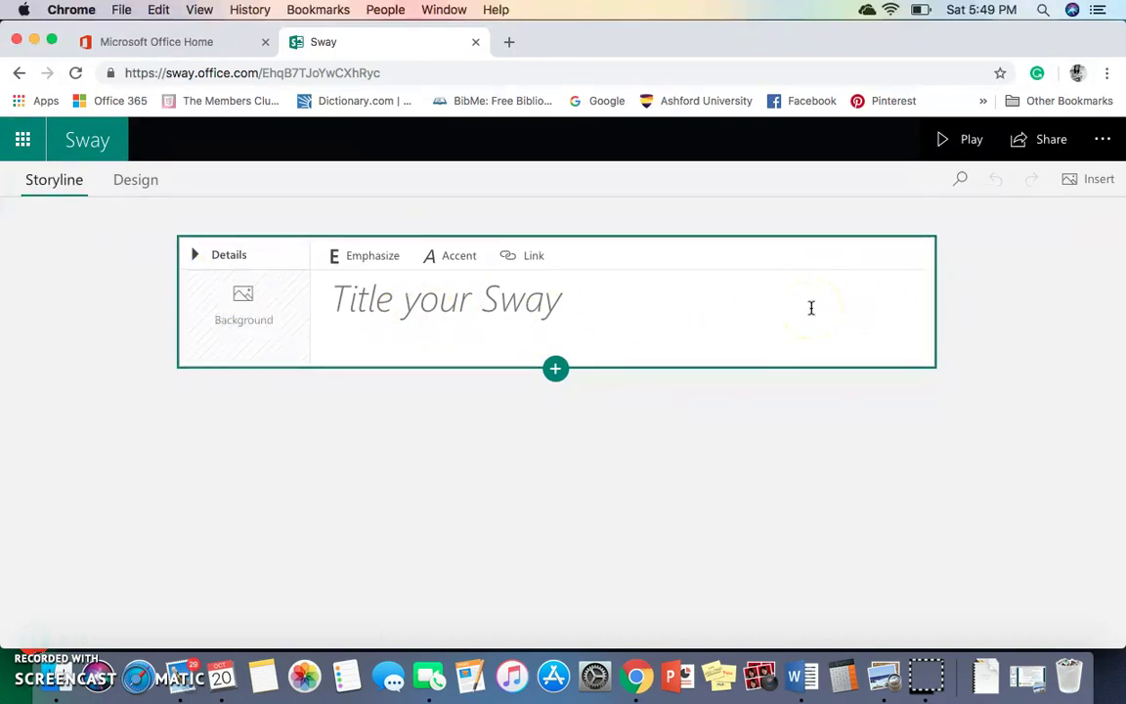
pyautogui.click(663, 309)
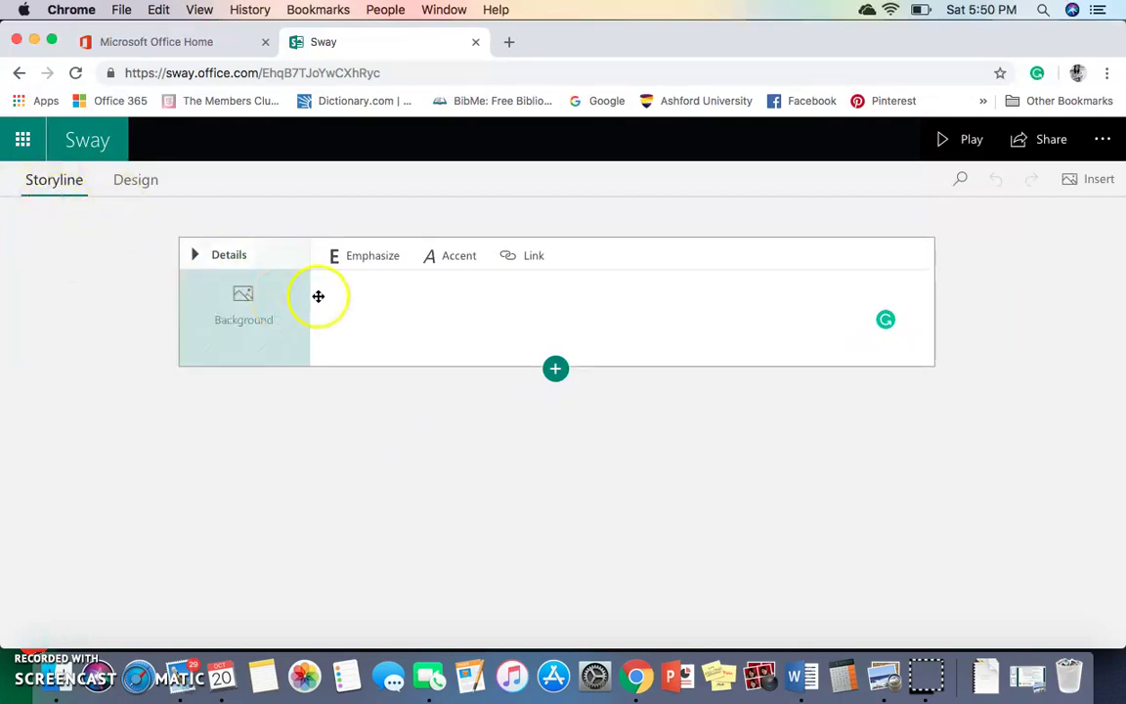
pyautogui.click(366, 301)
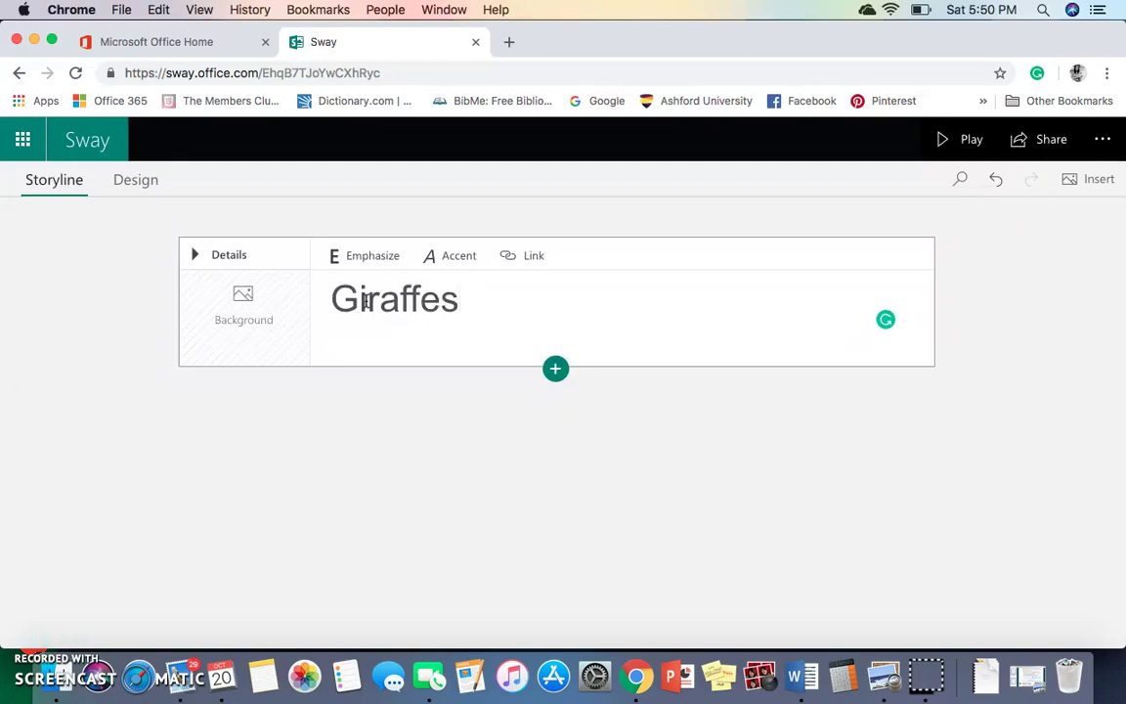
pyautogui.click(239, 369)
pyautogui.click(340, 372)
pyautogui.click(407, 372)
pyautogui.click(512, 371)
pyautogui.click(479, 391)
pyautogui.click(488, 307)
pyautogui.click(358, 333)
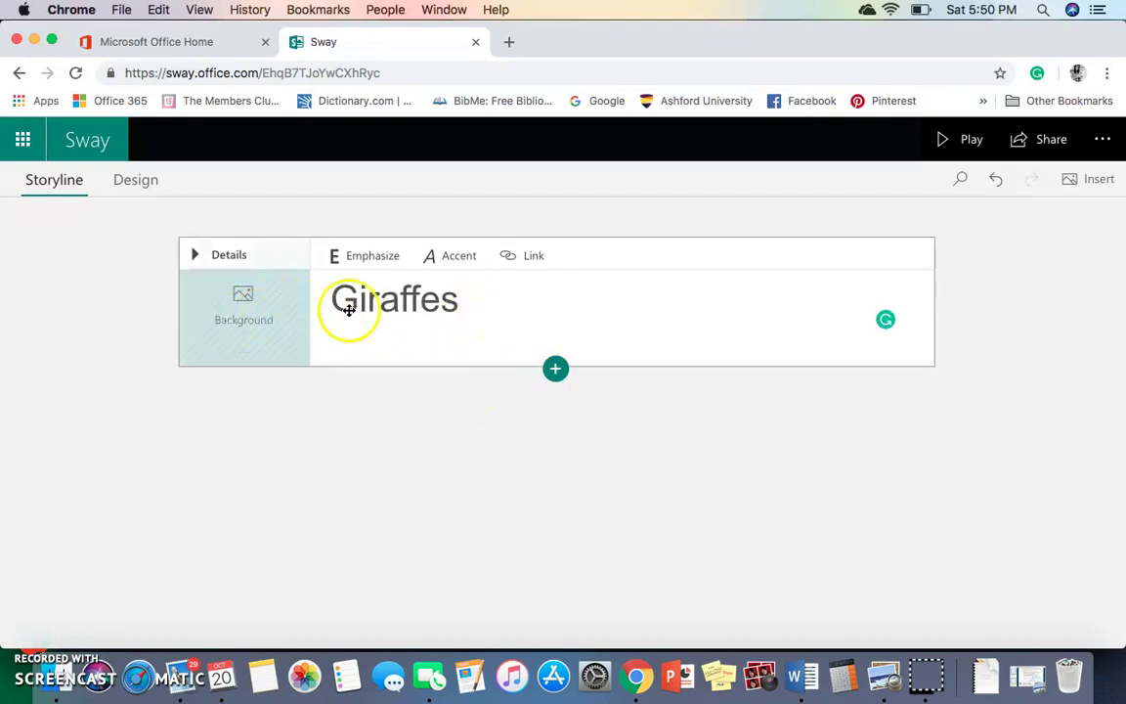
pyautogui.click(395, 322)
pyautogui.click(459, 319)
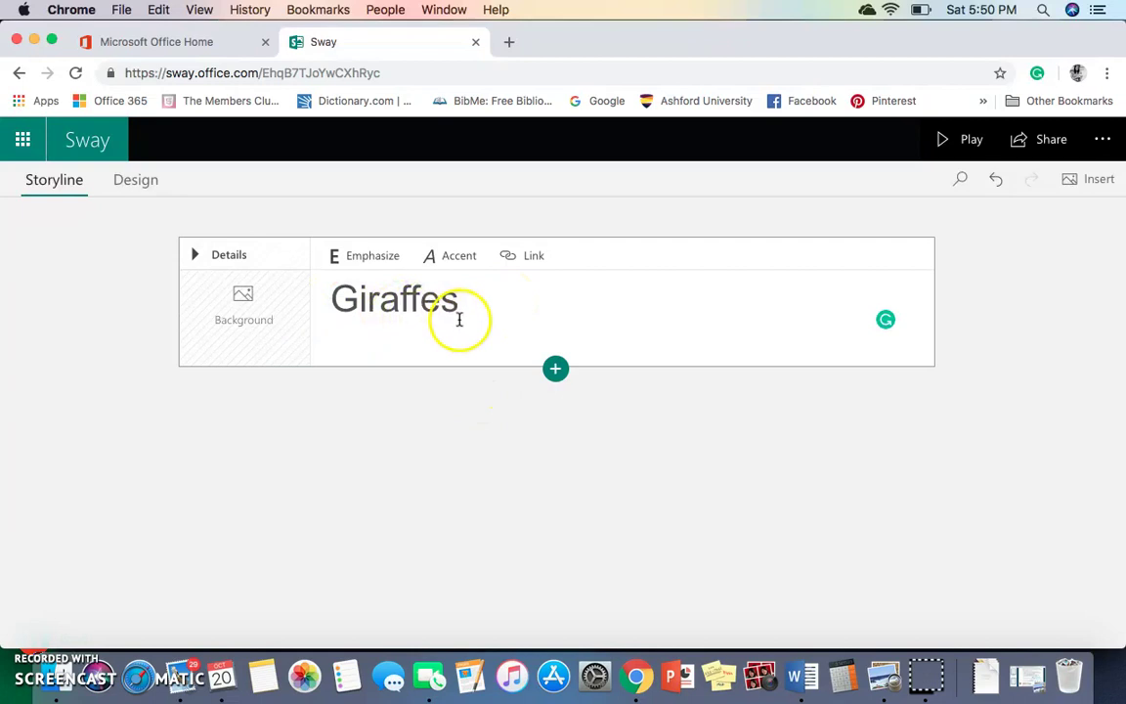
# Start adding a background image to the title card, review the available image sources, and run the suggested Backgrounds search
pyautogui.click(205, 309)
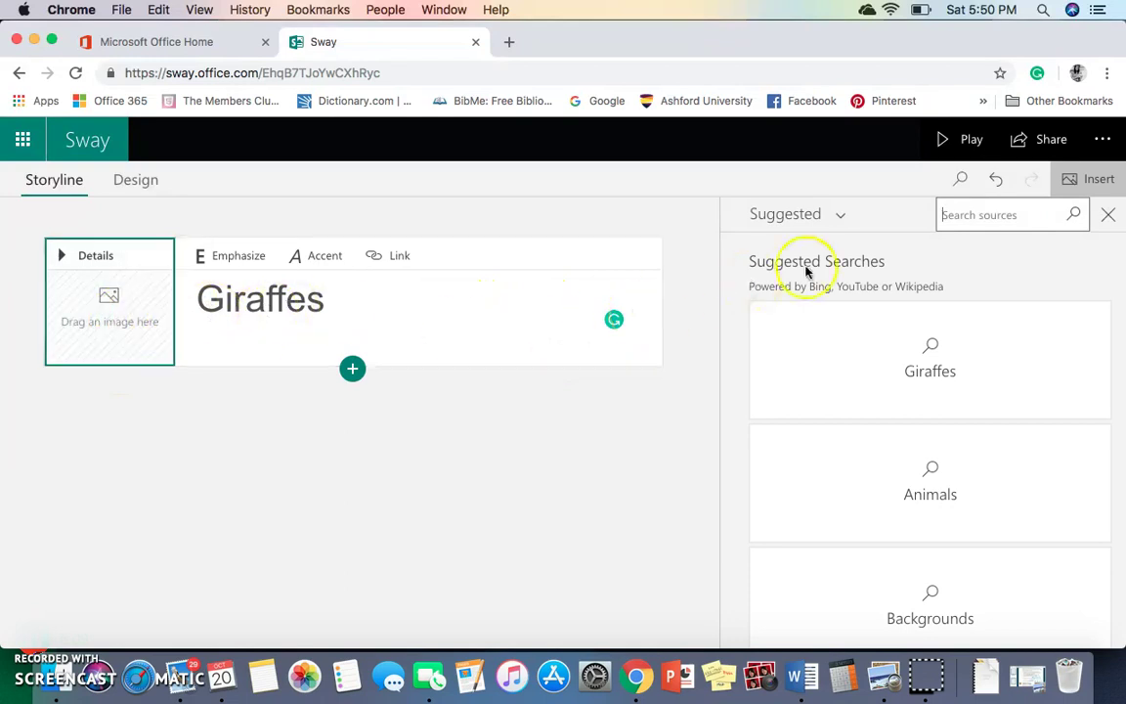
pyautogui.click(842, 219)
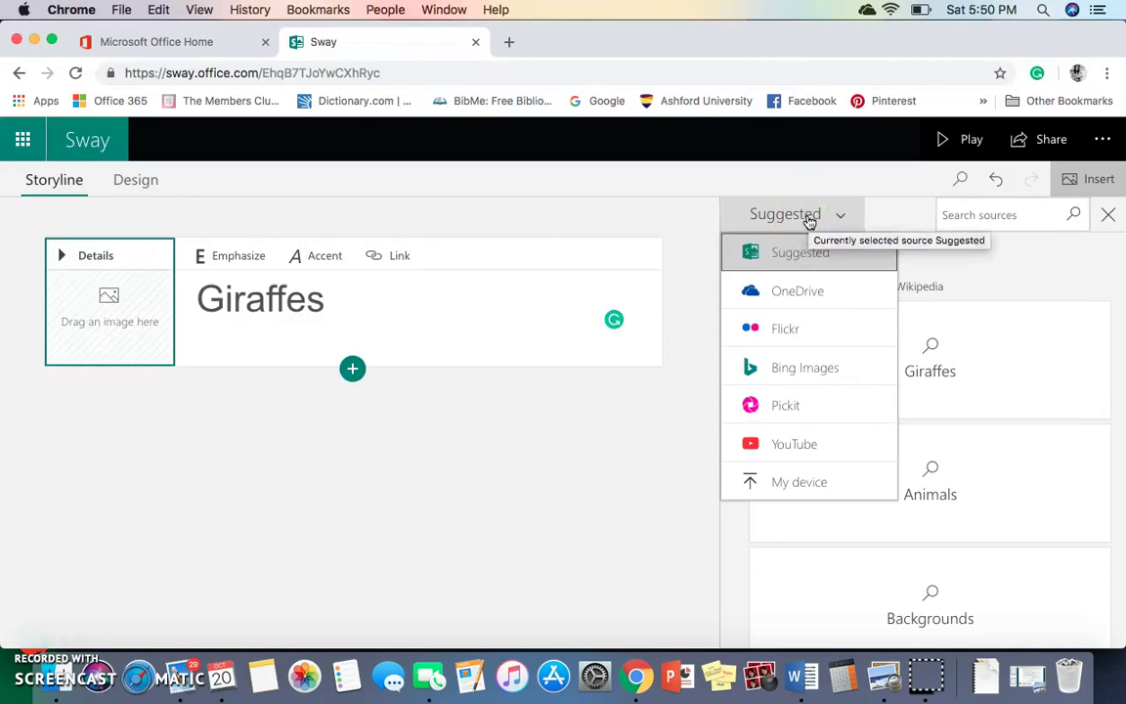
pyautogui.click(808, 291)
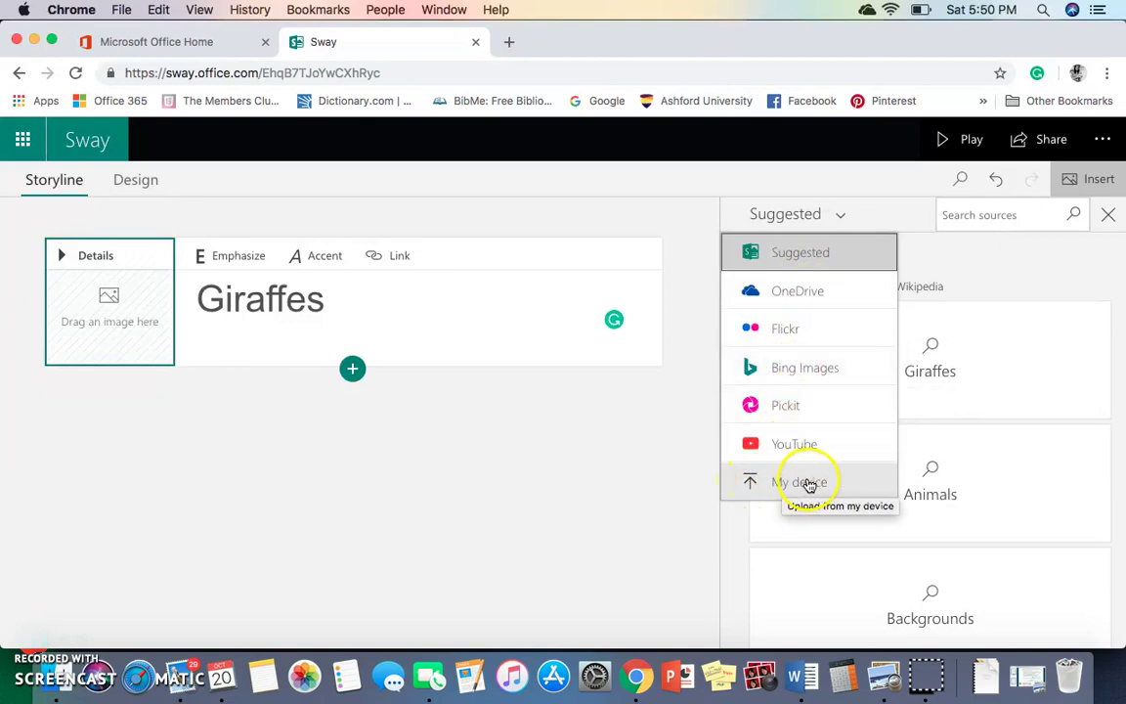
pyautogui.click(839, 218)
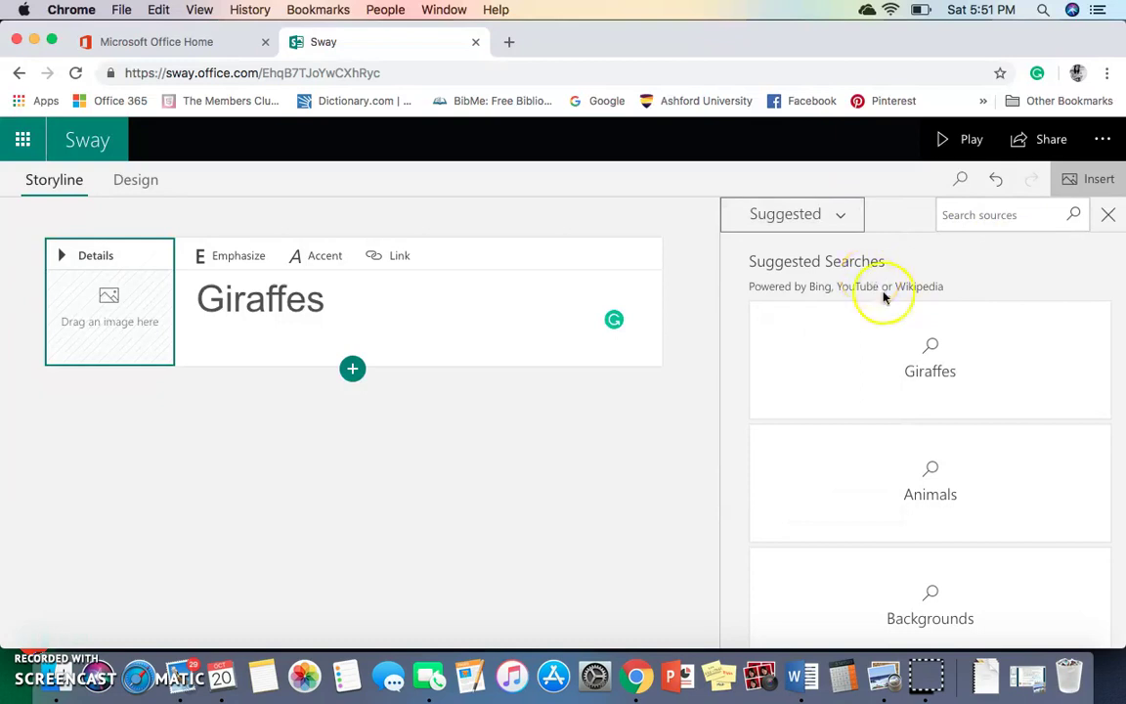
pyautogui.click(936, 370)
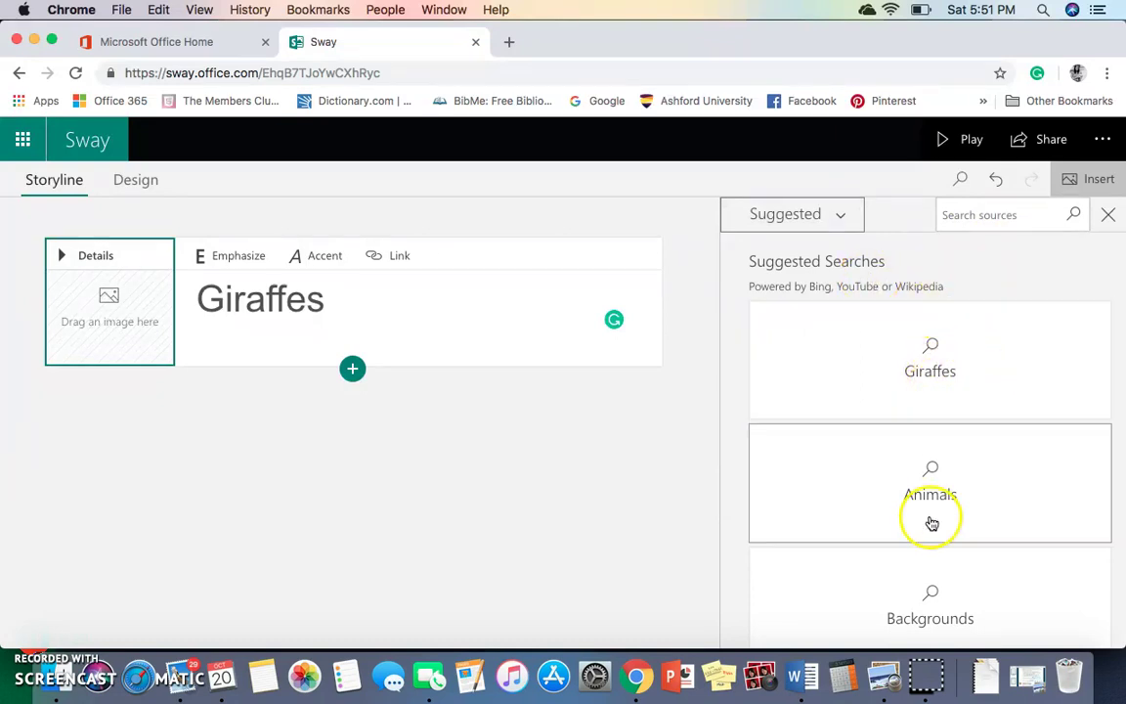
pyautogui.scroll(-2, 925, 591)
pyautogui.scroll(-2, 938, 541)
pyautogui.click(931, 410)
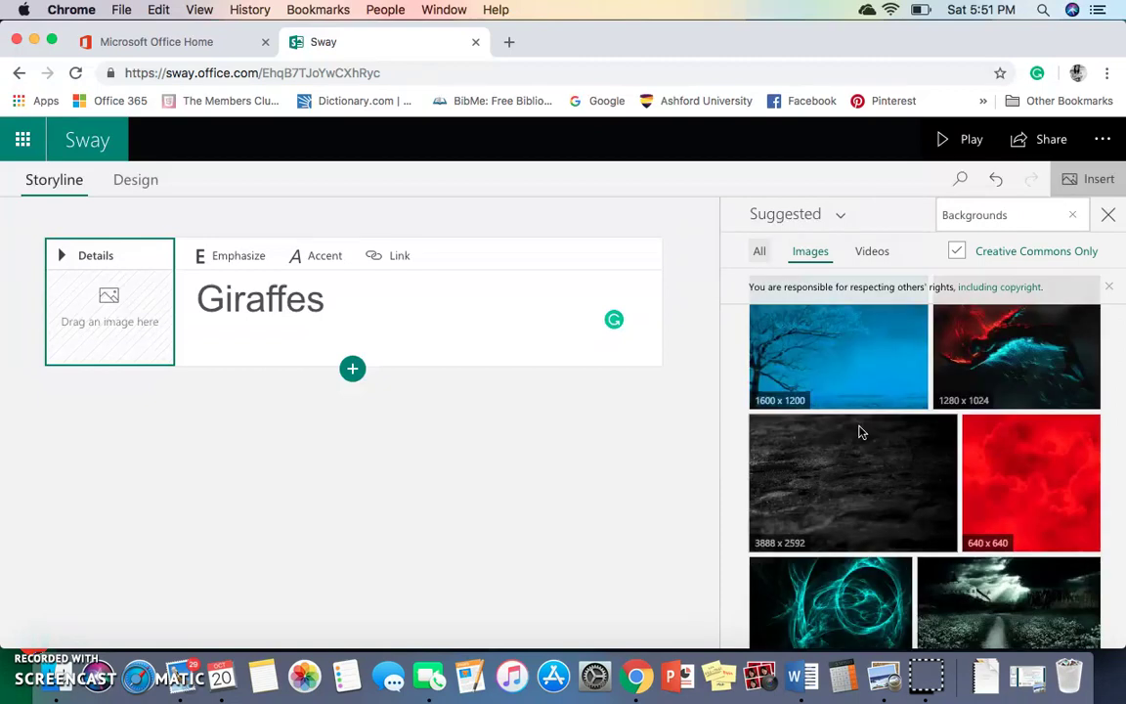
# Add the 1280 x 853 image of a bare tree at sunset as the title card's background
pyautogui.click(959, 254)
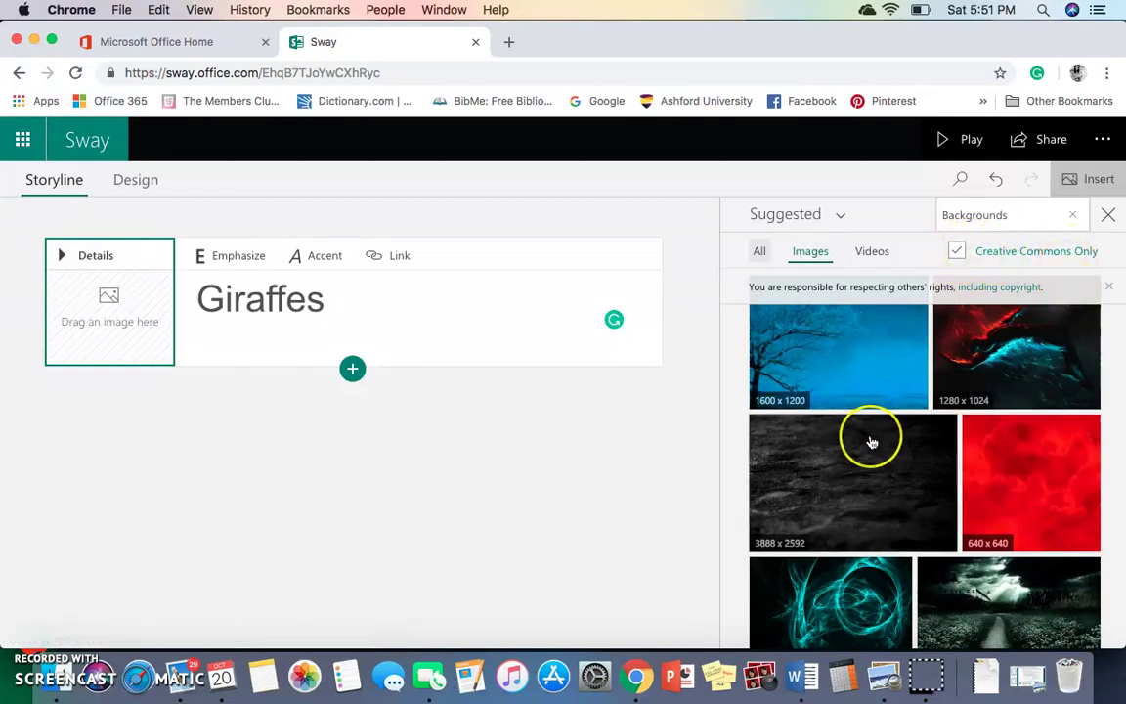
pyautogui.scroll(-5, 872, 443)
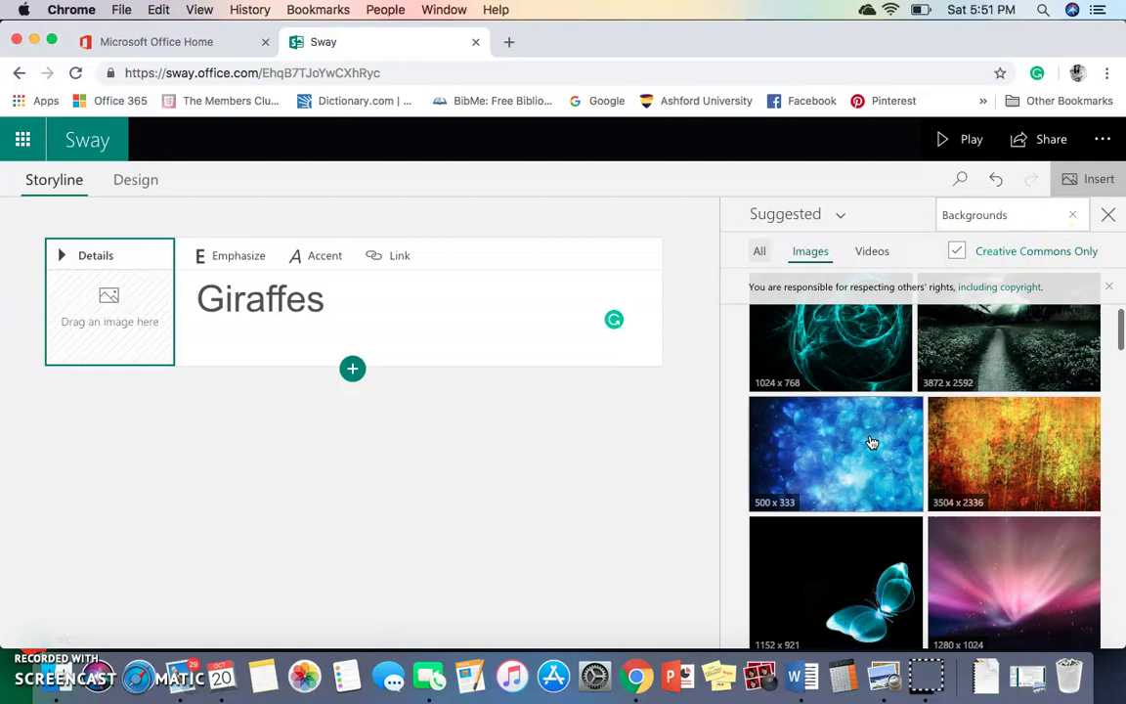
pyautogui.scroll(-5, 842, 515)
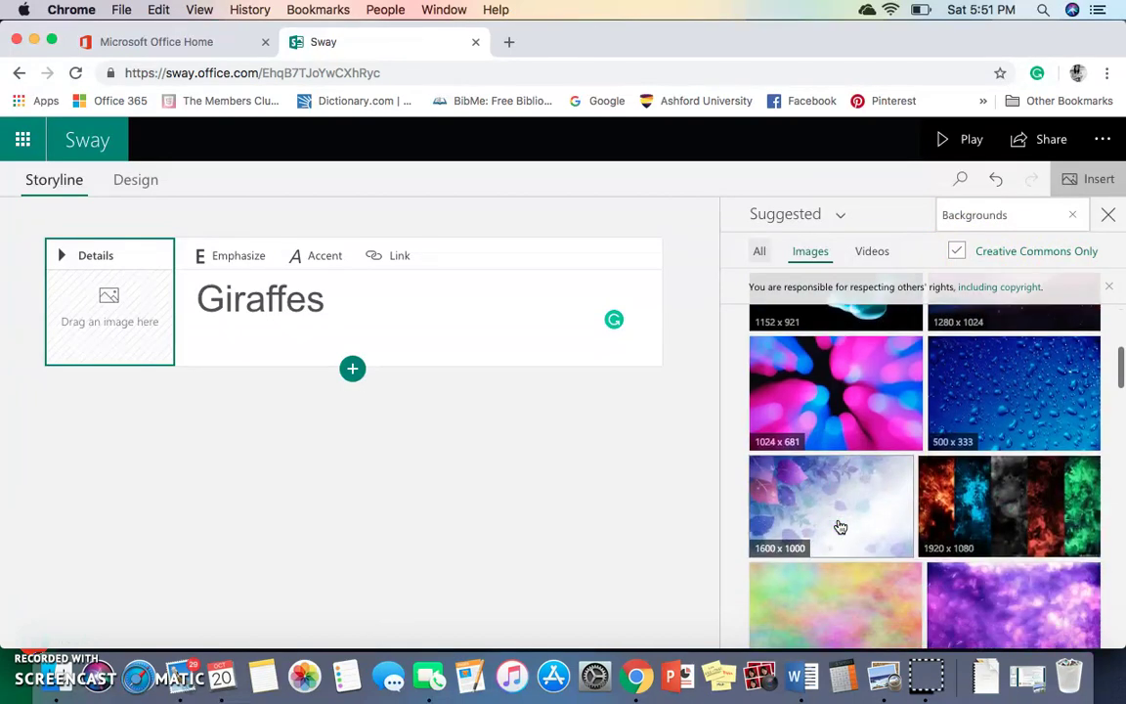
pyautogui.scroll(-3, 841, 528)
pyautogui.moveTo(849, 472); pyautogui.dragTo(836, 567)
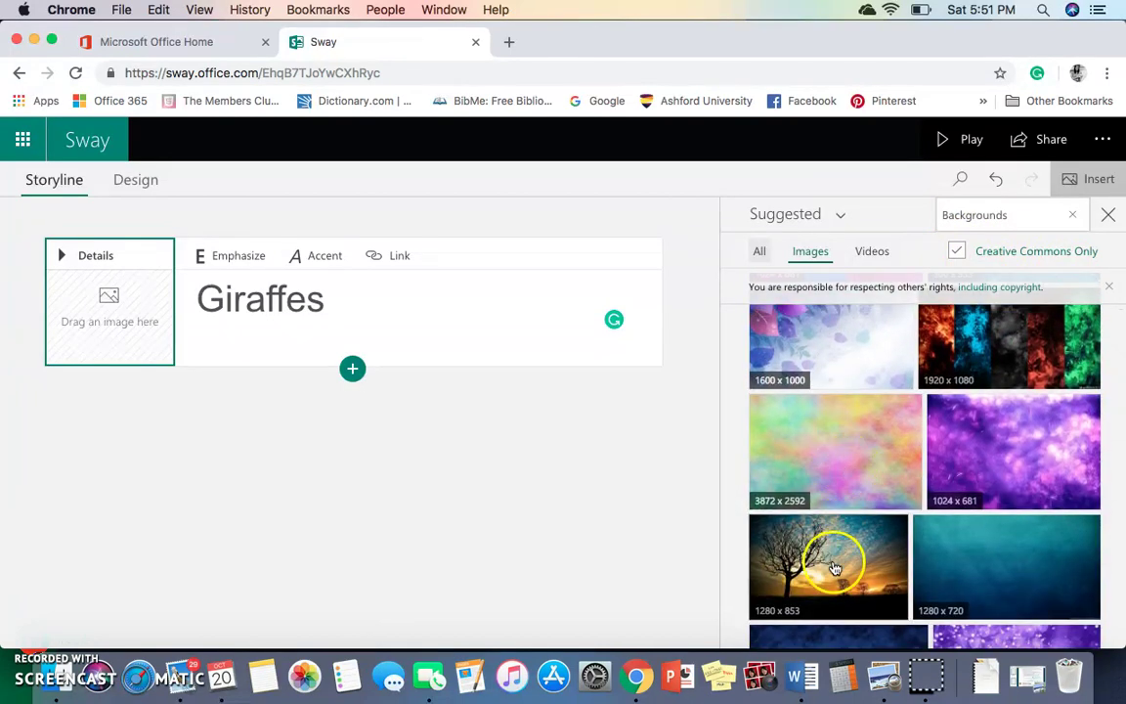
pyautogui.click(836, 567)
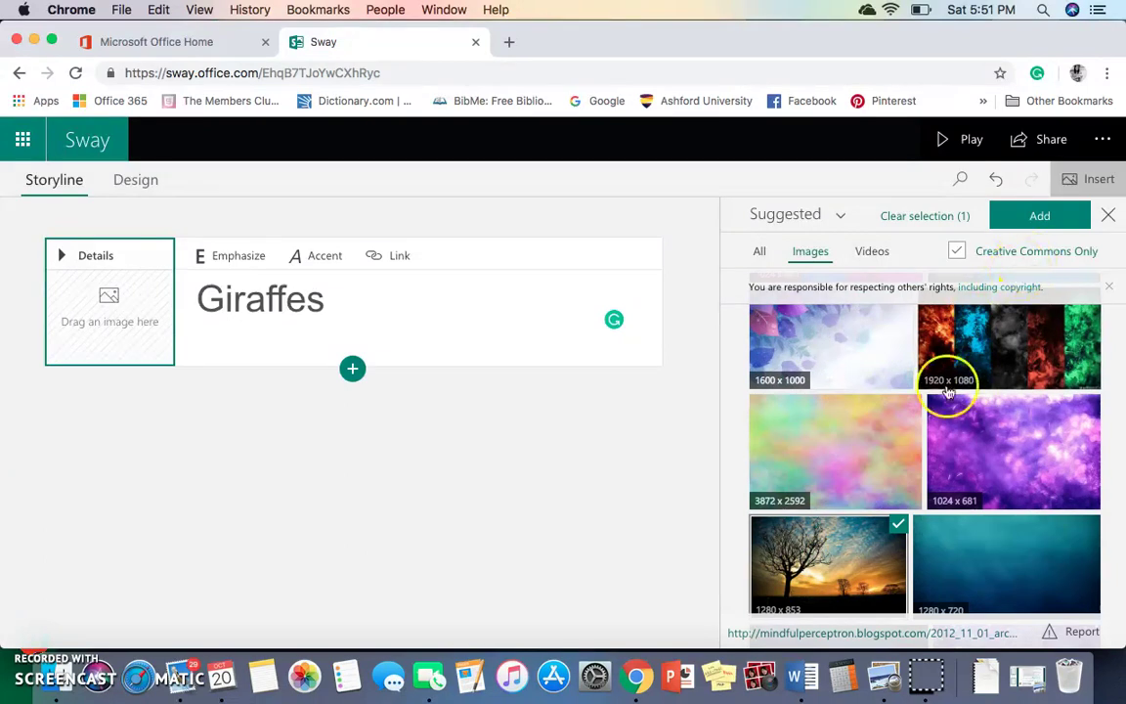
pyautogui.click(1042, 216)
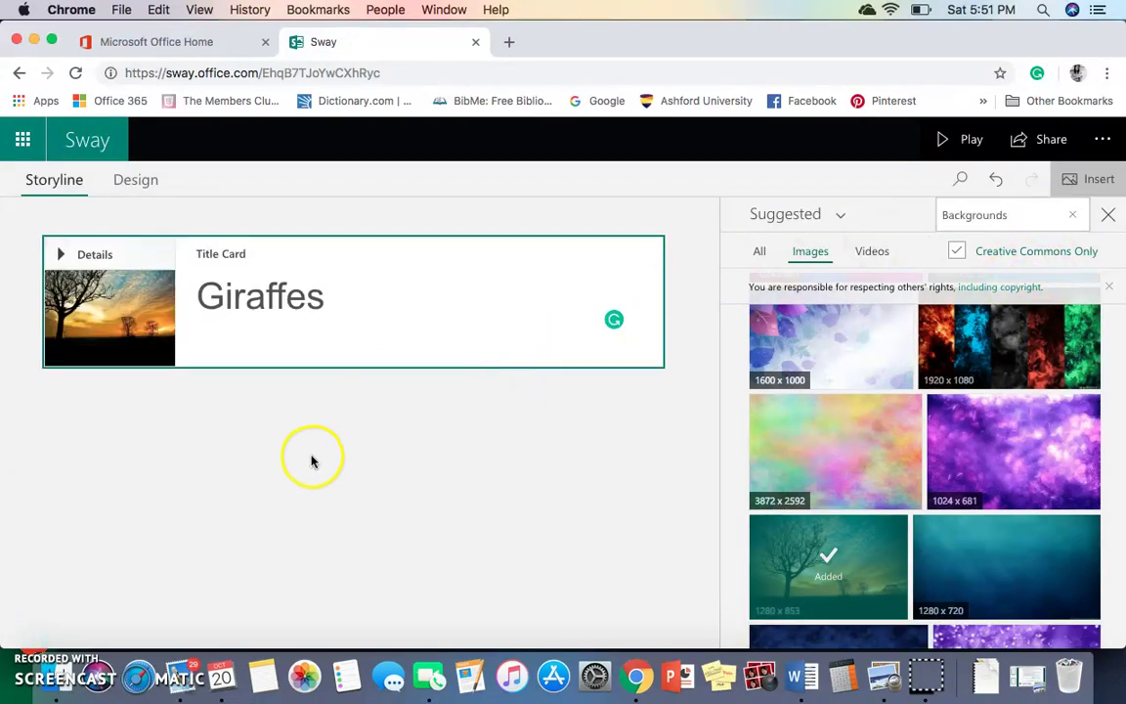
# Add a Heading 1 card below the title card, and delete it again
pyautogui.click(362, 325)
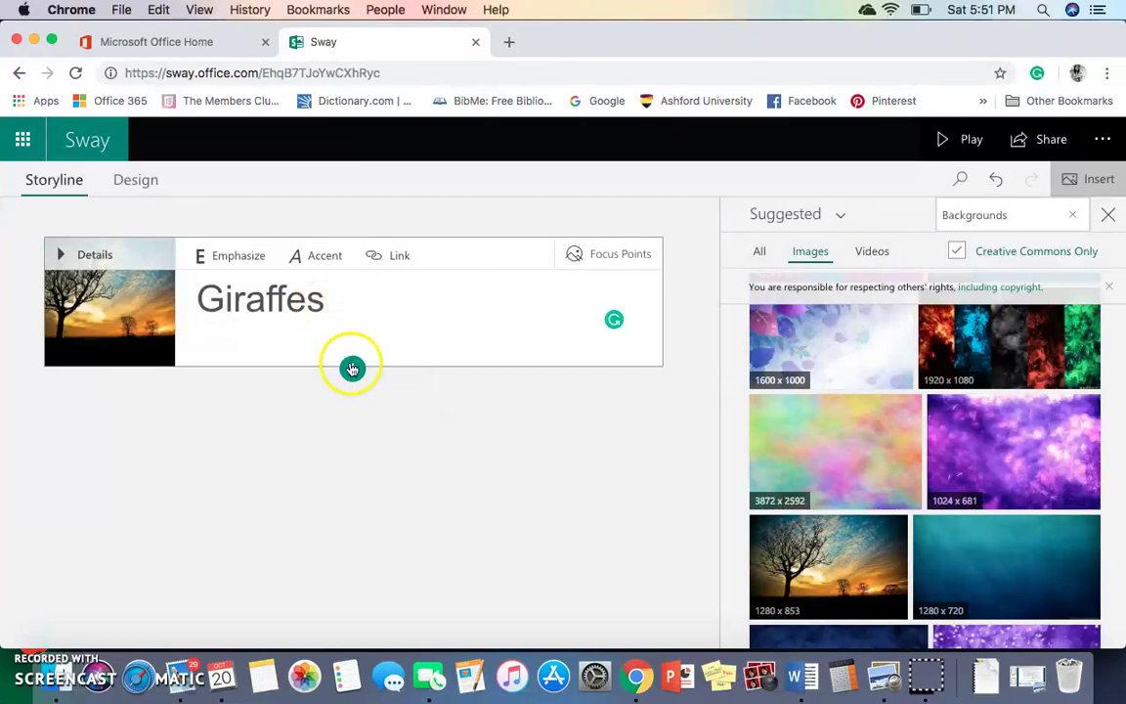
pyautogui.click(353, 370)
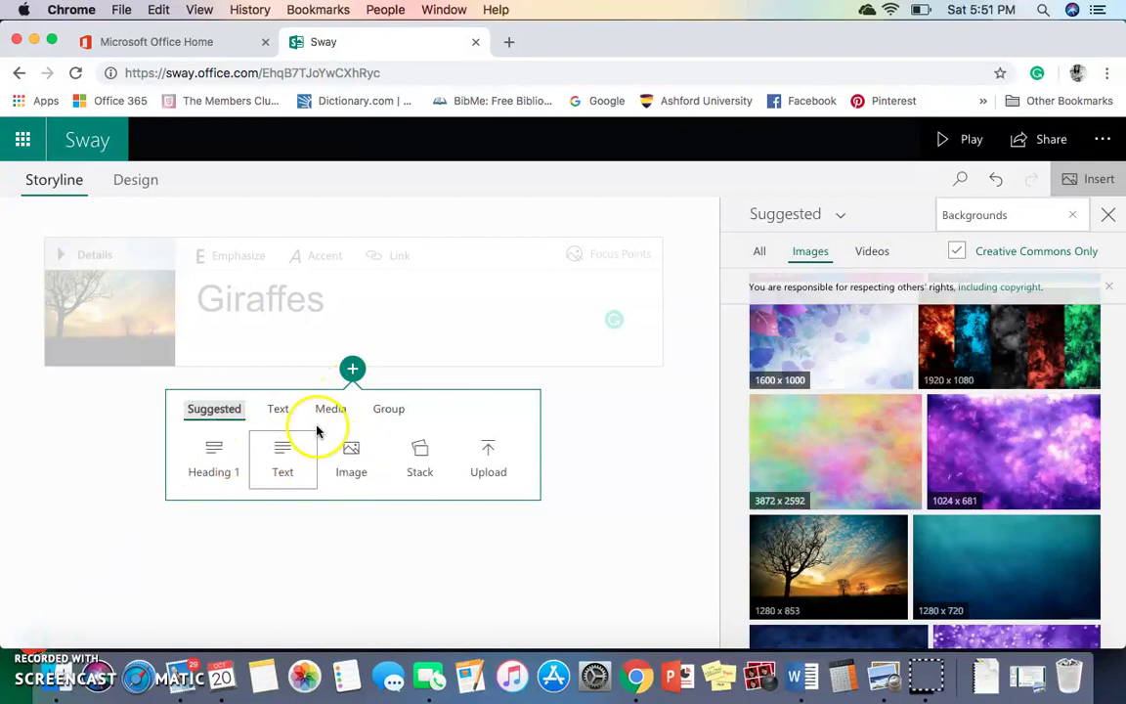
pyautogui.click(205, 473)
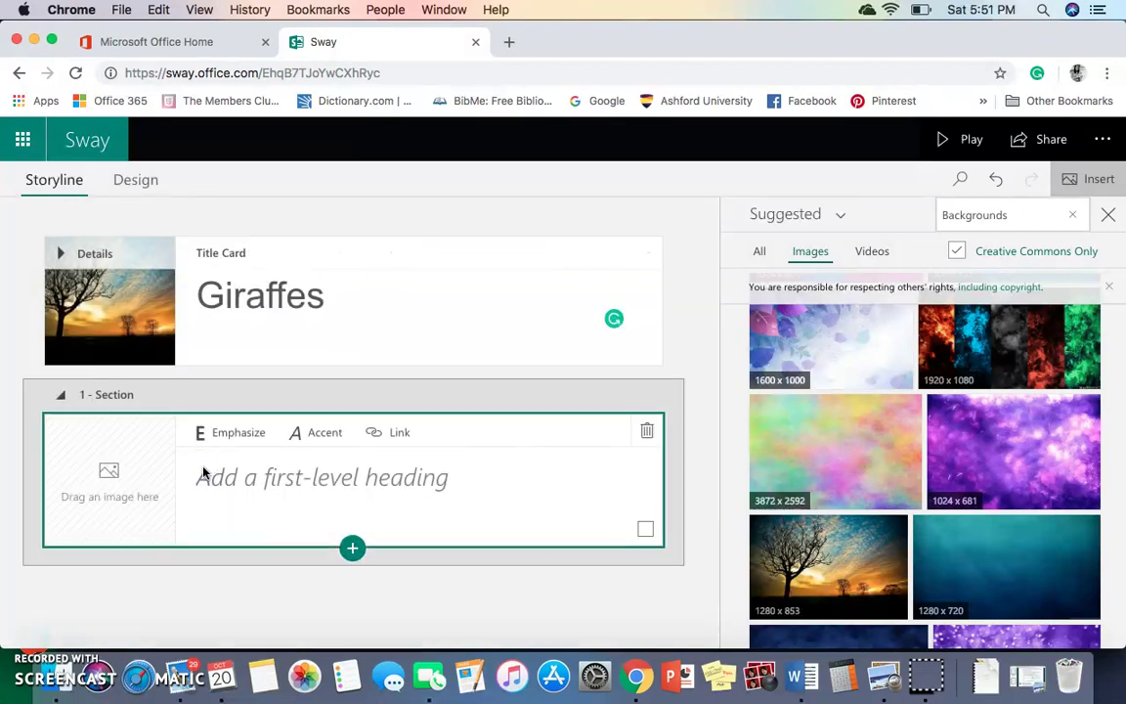
pyautogui.click(313, 486)
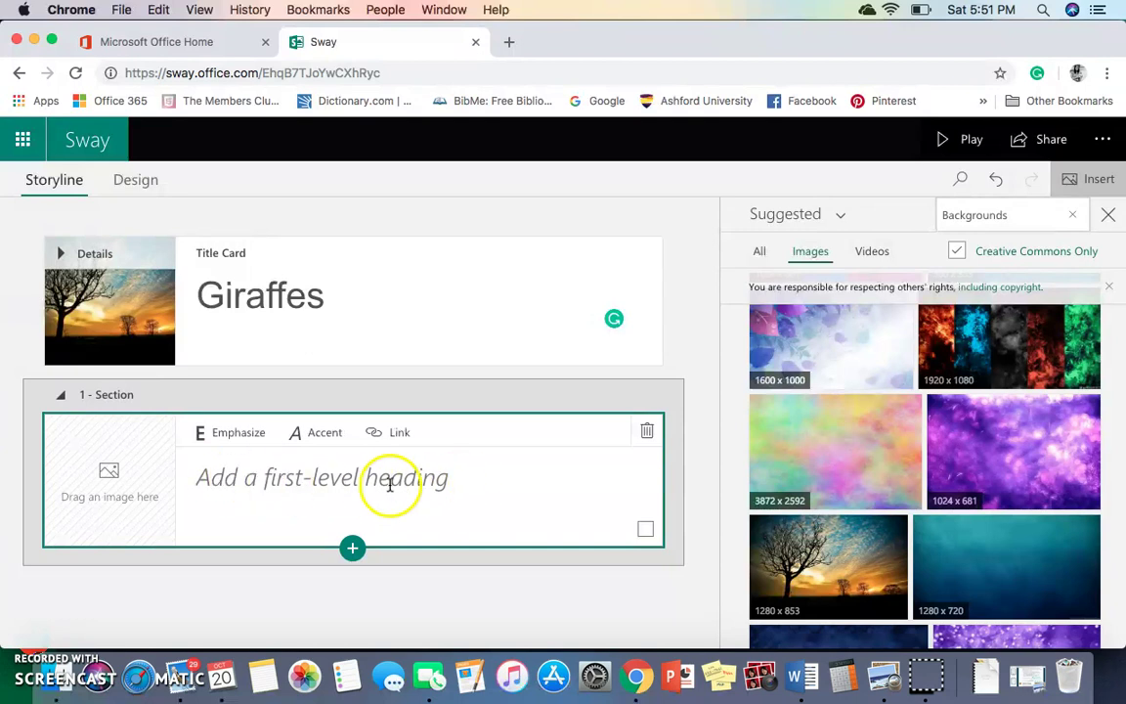
pyautogui.click(648, 433)
# Add an image card below the title card and search the suggested sources for Giraffes
pyautogui.click(353, 369)
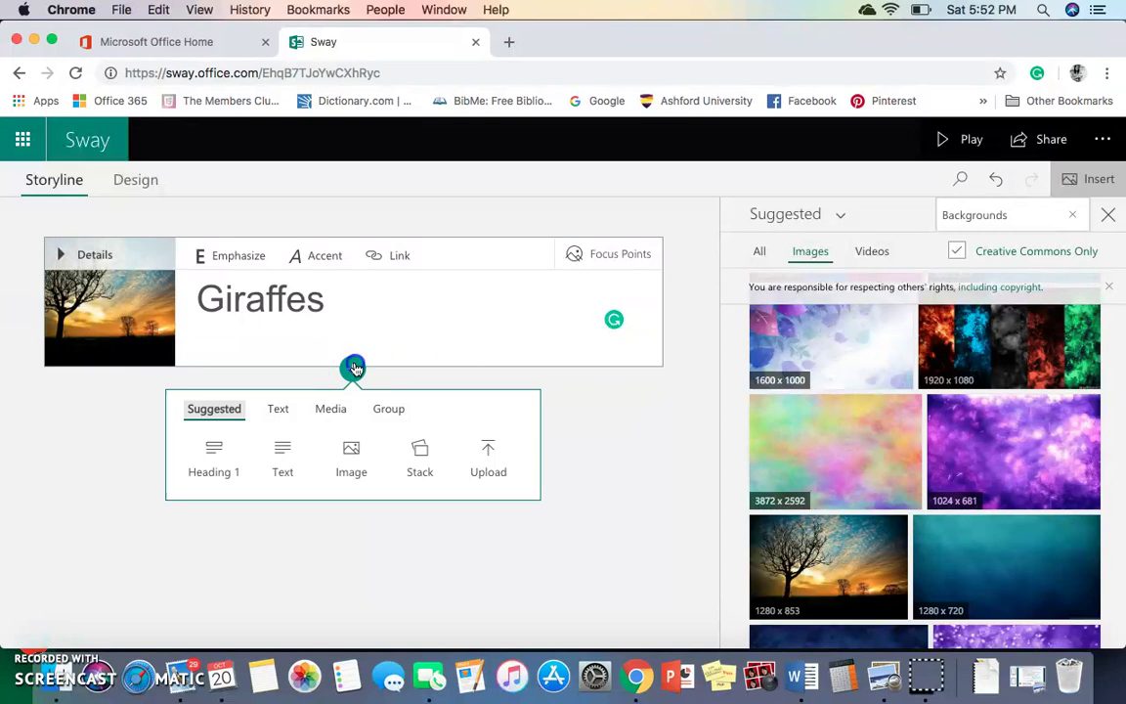
pyautogui.click(352, 459)
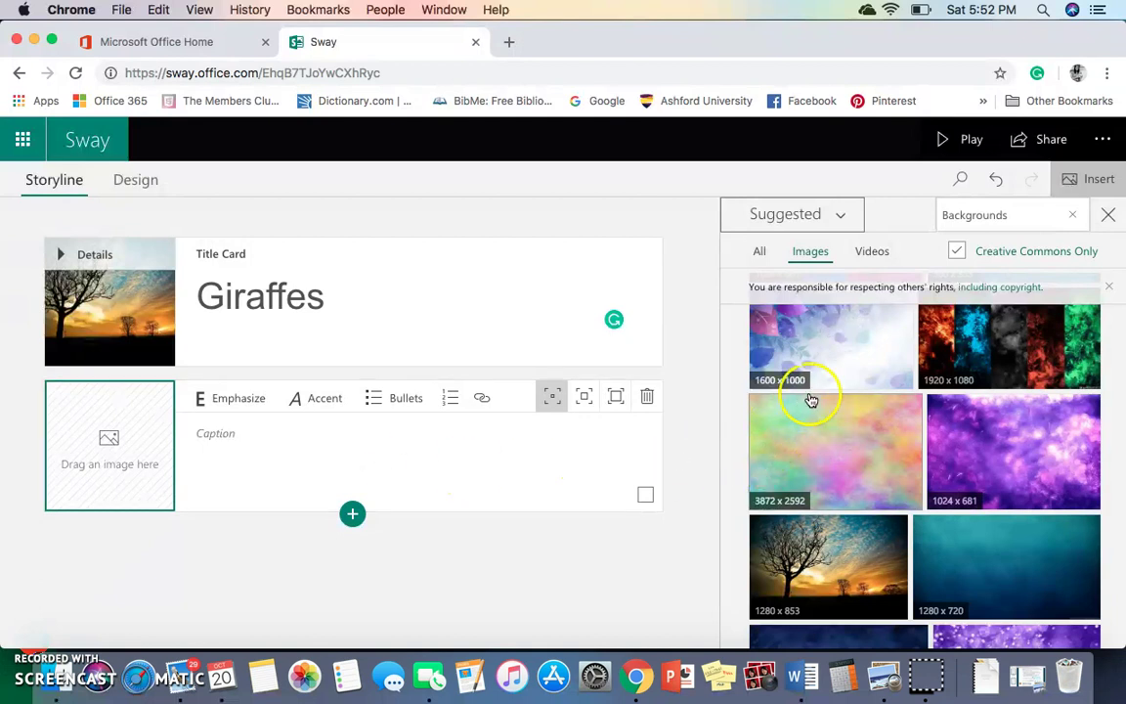
pyautogui.click(1073, 214)
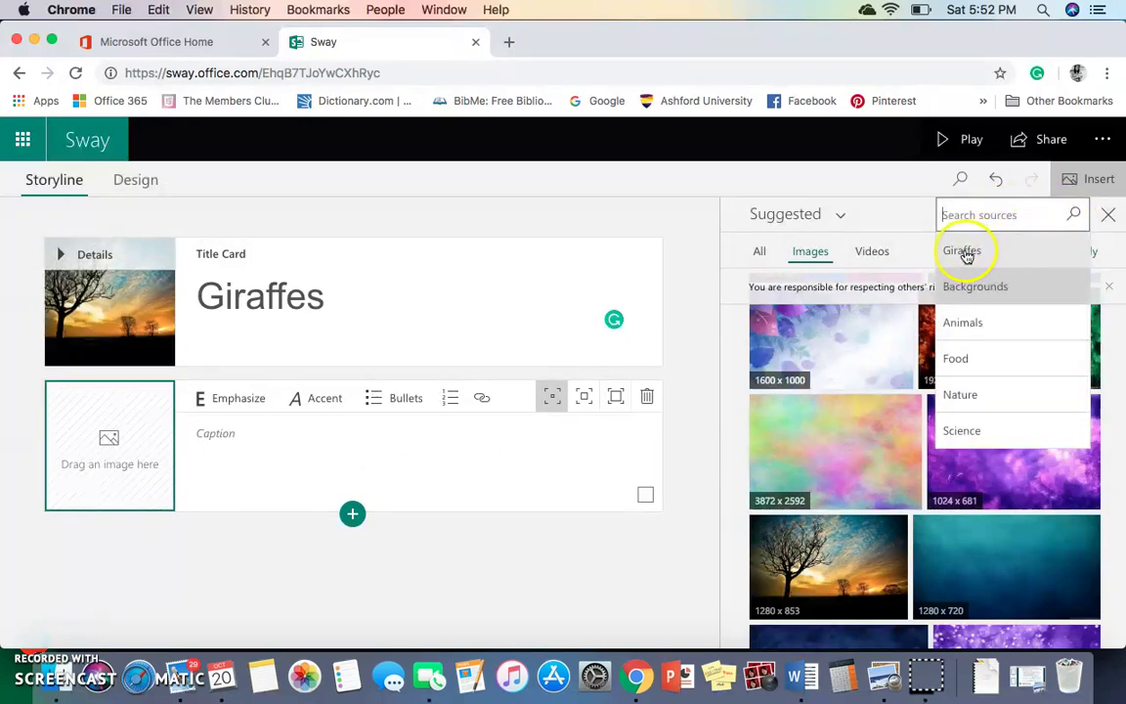
pyautogui.click(965, 253)
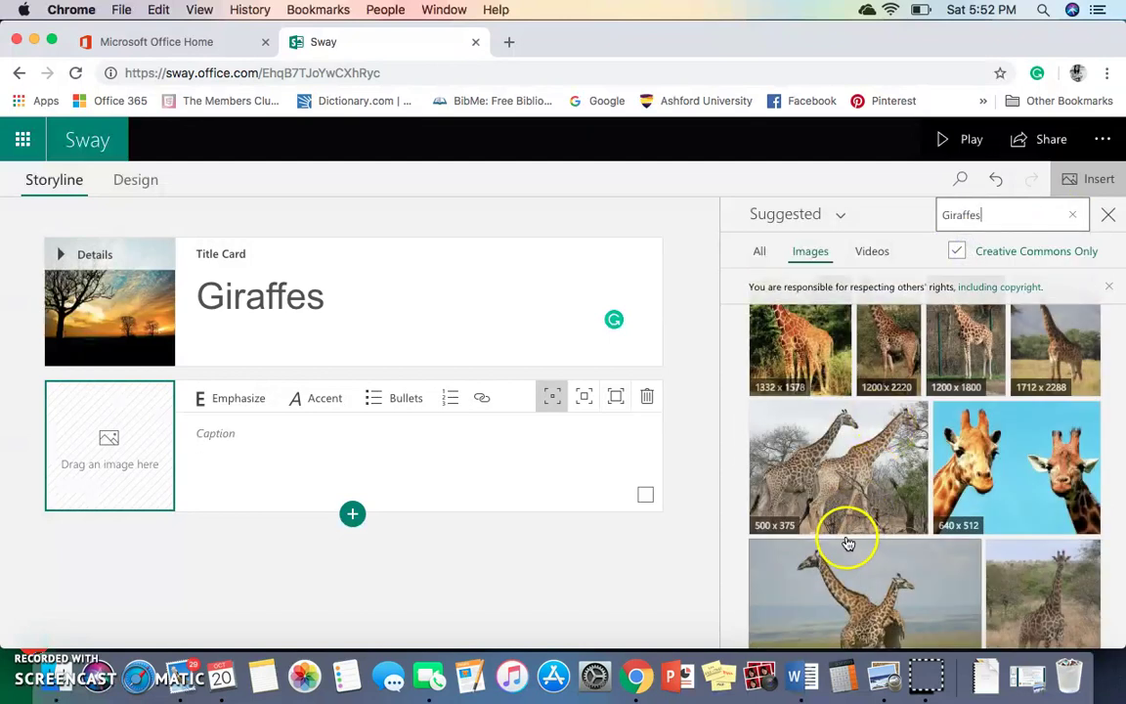
# Insert the 640 x 640 image of the sitting giraffe into the image card and caption it "This is a giraffe!"
pyautogui.scroll(-5, 841, 528)
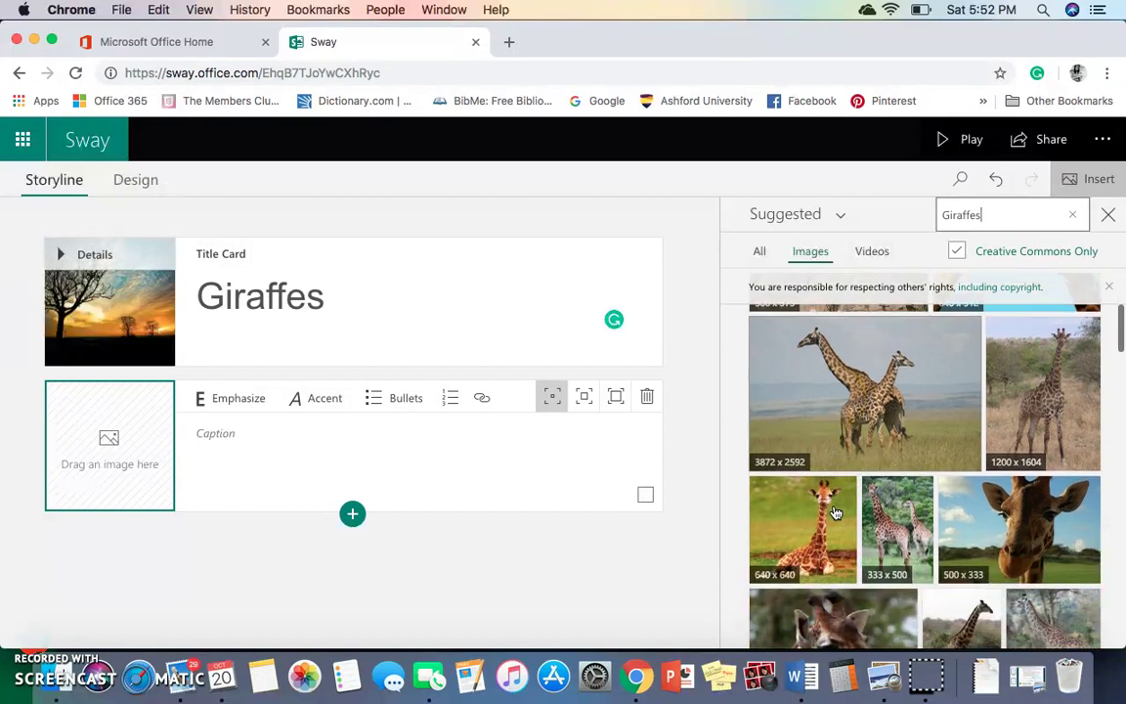
pyautogui.scroll(-1, 835, 514)
pyautogui.moveTo(831, 529); pyautogui.dragTo(829, 532)
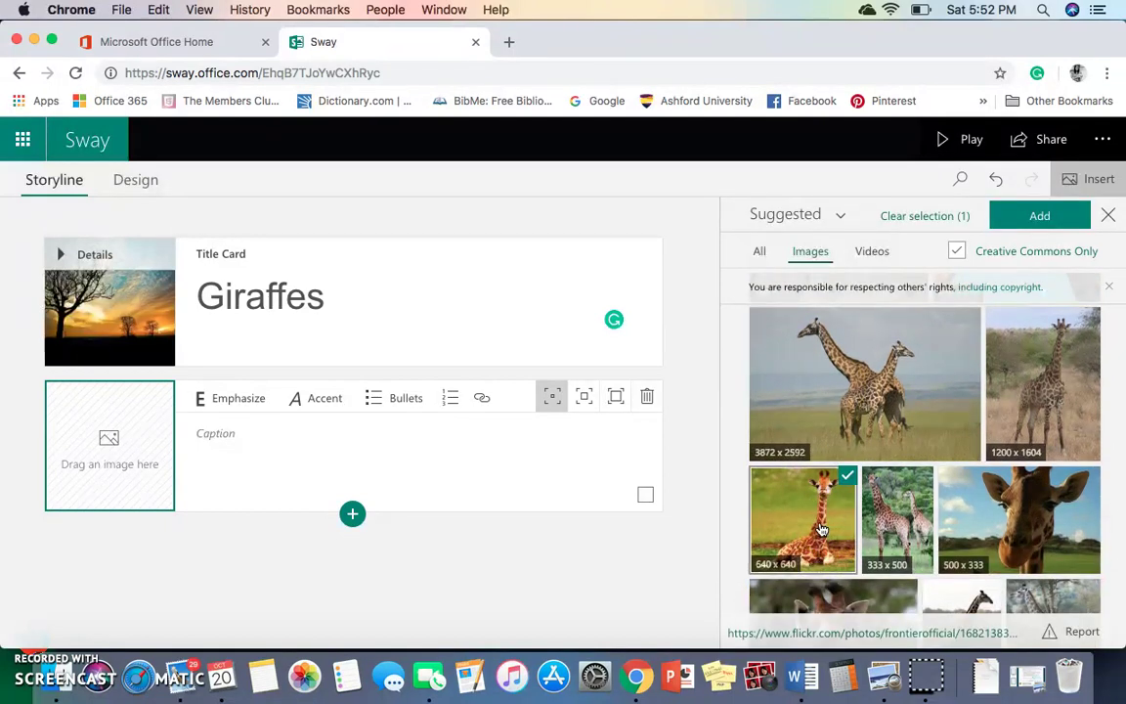
pyautogui.click(1027, 217)
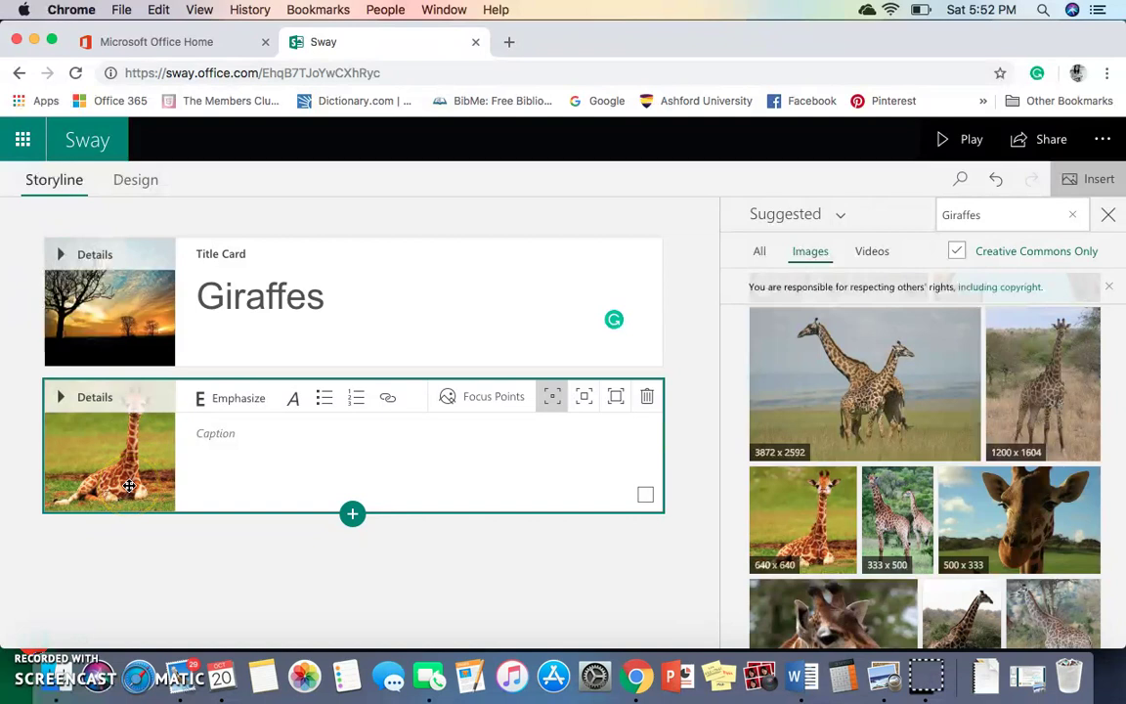
pyautogui.click(239, 437)
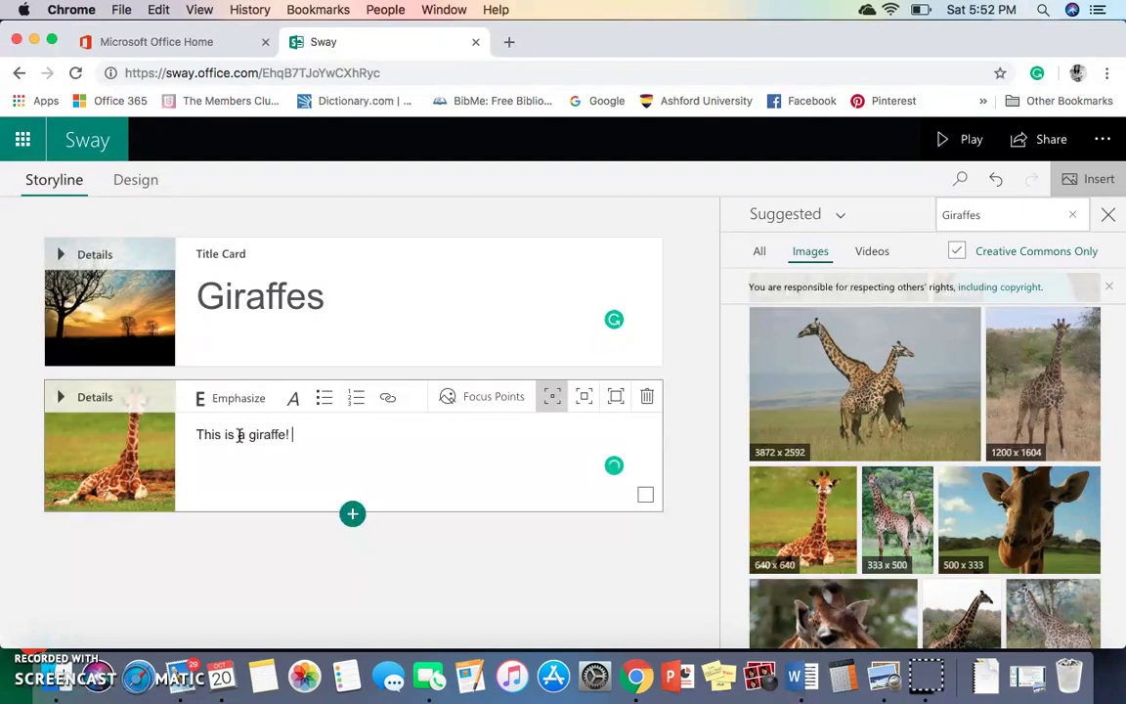
# Add a text card below the giraffe image card and enter the line "Characteristics of Giraffes:"
pyautogui.click(357, 463)
pyautogui.click(352, 514)
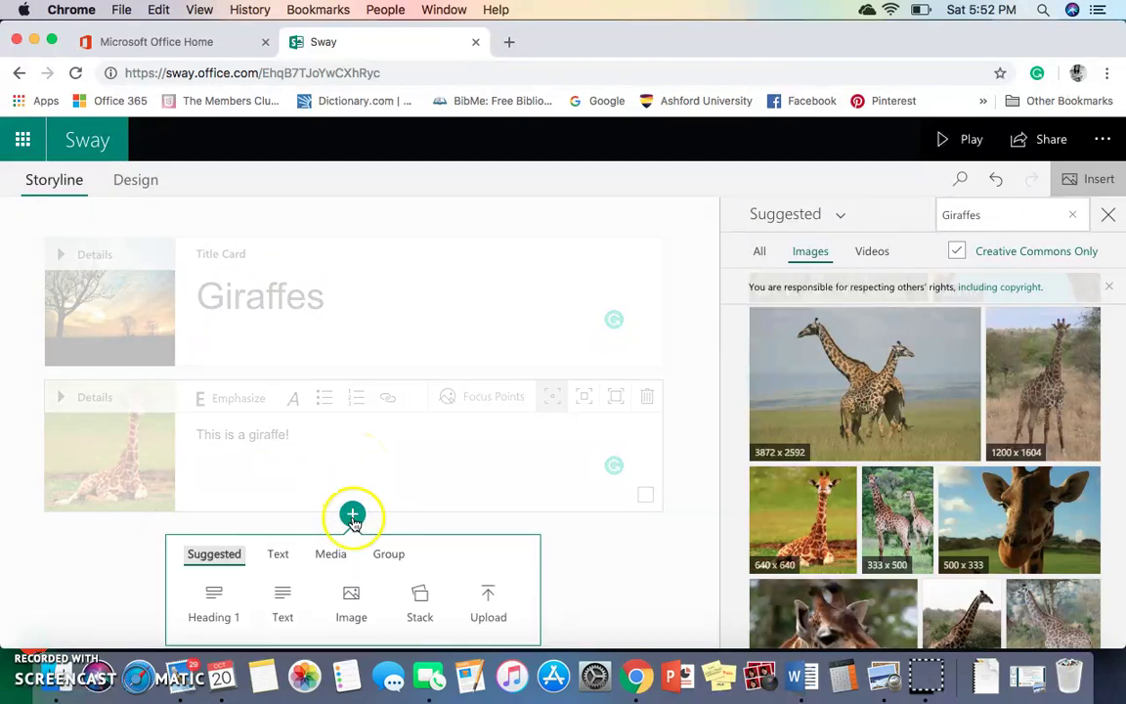
pyautogui.click(292, 612)
pyautogui.click(135, 484)
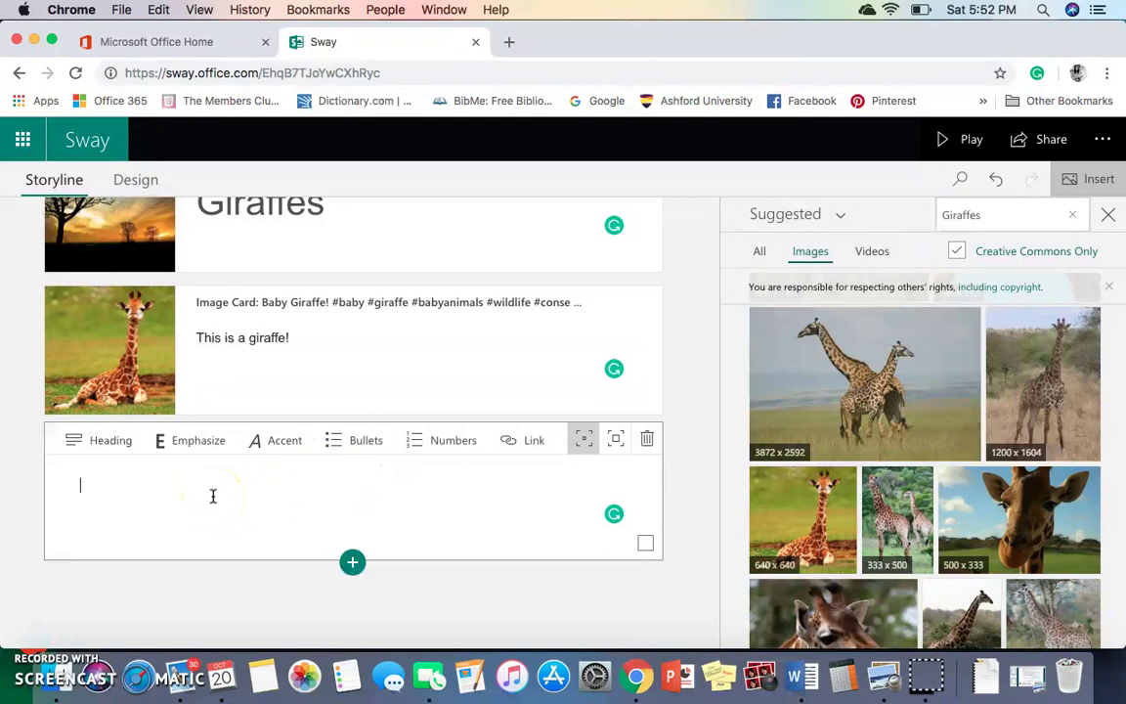
pyautogui.write('Characteristics of Giraffes:')
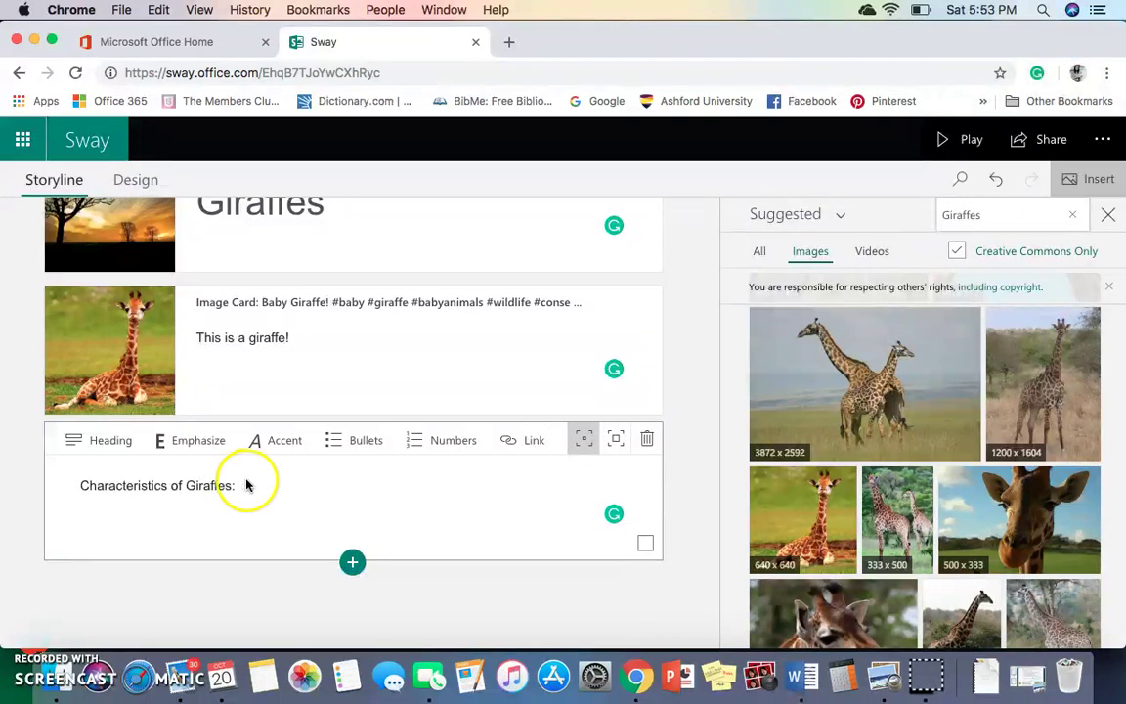
# Add a bulleted list under that line with the items "They are mammals", "They are tall" and "They live in Africa"
pyautogui.click(350, 441)
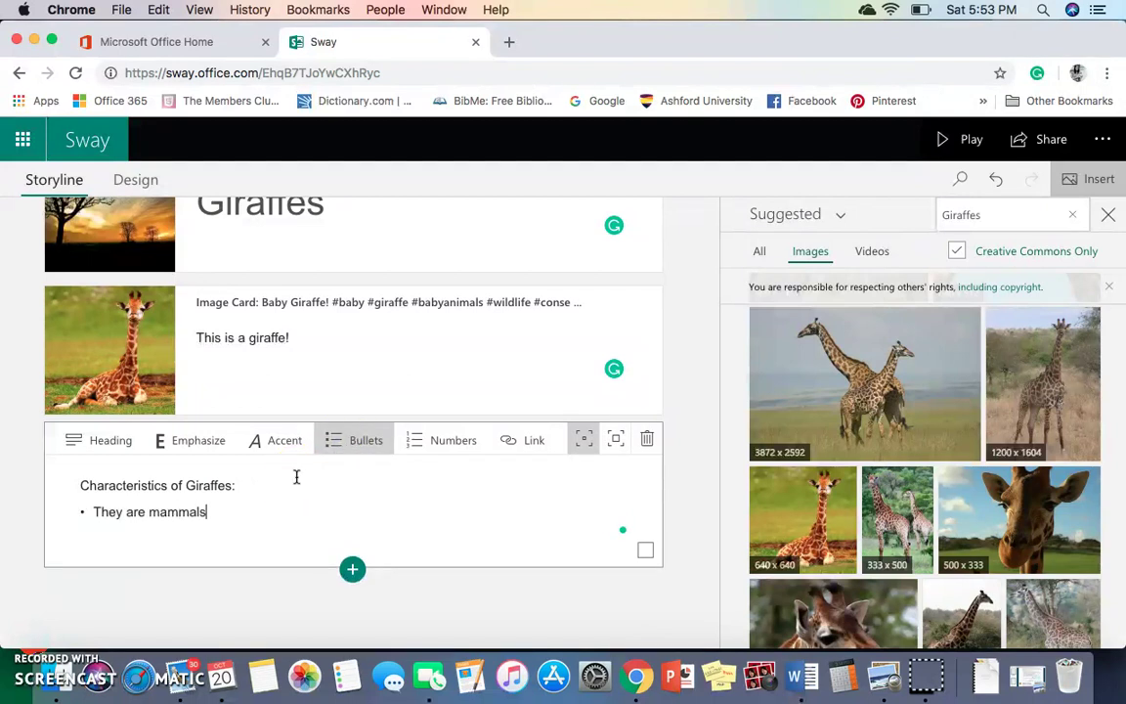
pyautogui.press('Return')
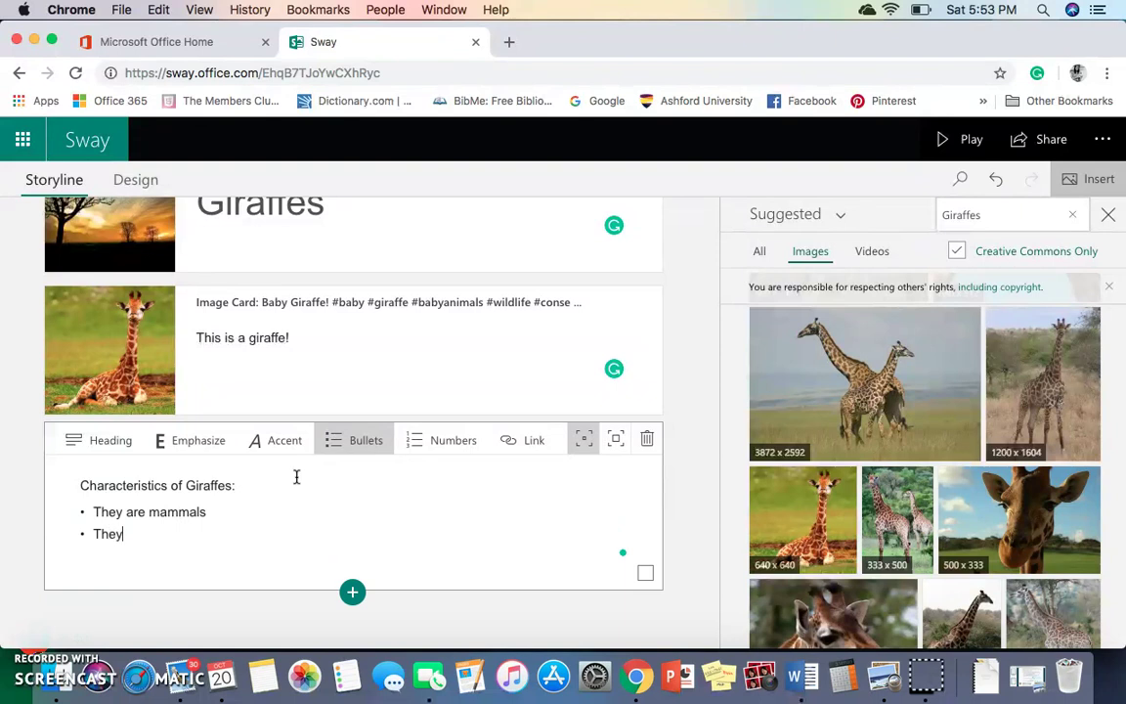
pyautogui.write('They are tall')
pyautogui.press('Return')
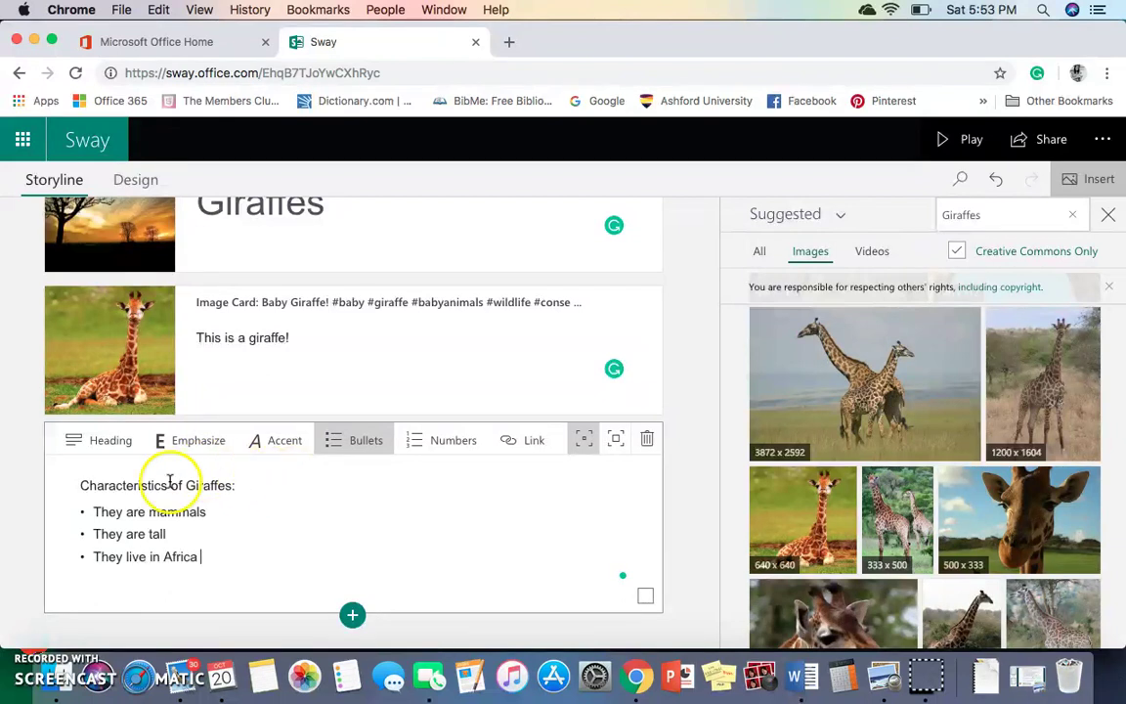
# Apply Emphasize and Accent formatting to the line "Characteristics of Giraffes:"
pyautogui.moveTo(236, 485); pyautogui.dragTo(71, 490)
pyautogui.click(194, 441)
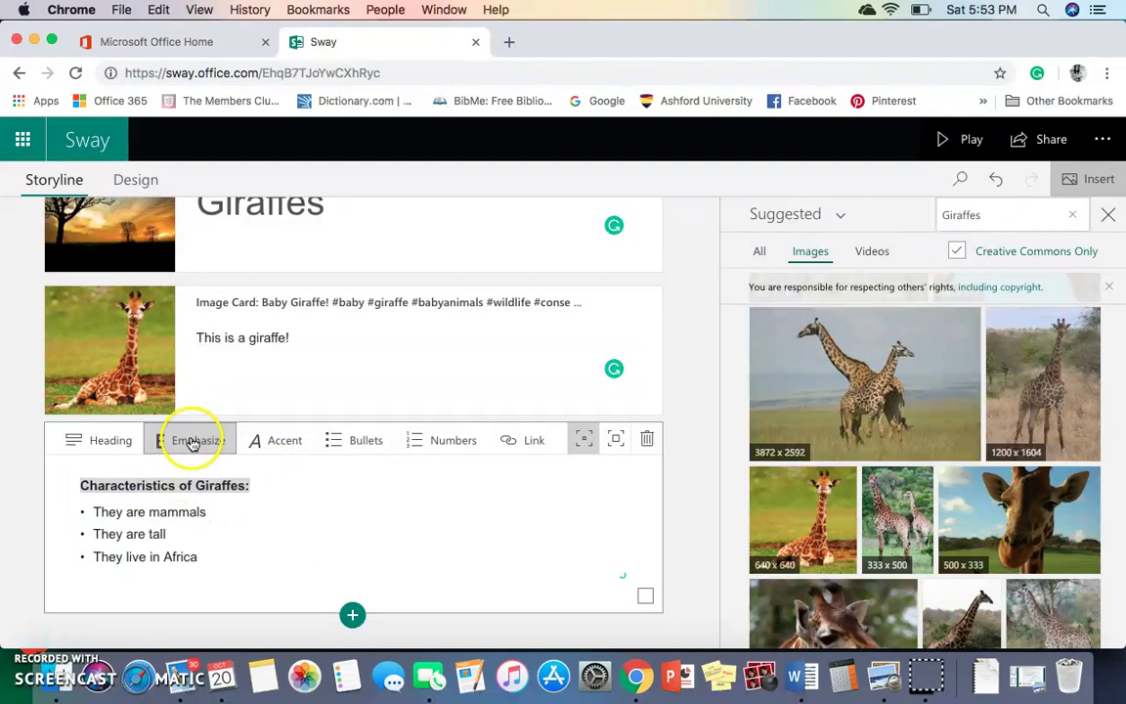
pyautogui.click(278, 442)
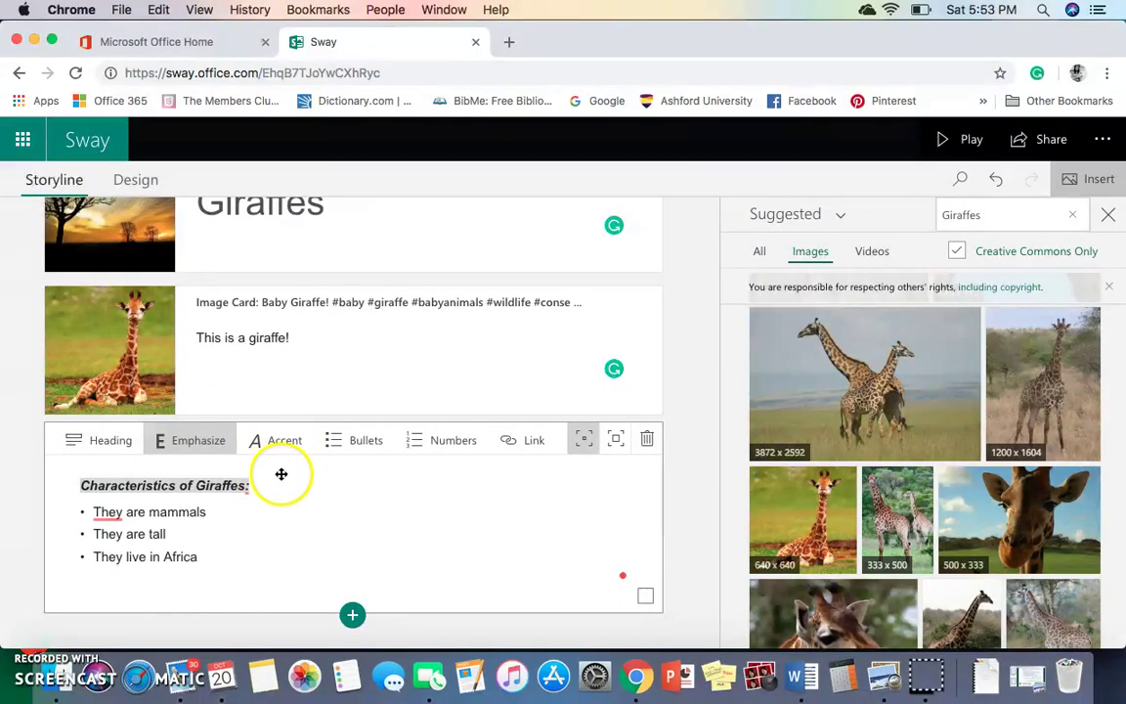
pyautogui.click(282, 484)
# Add a video card below the giraffe characteristics text card
pyautogui.scroll(-1, 321, 526)
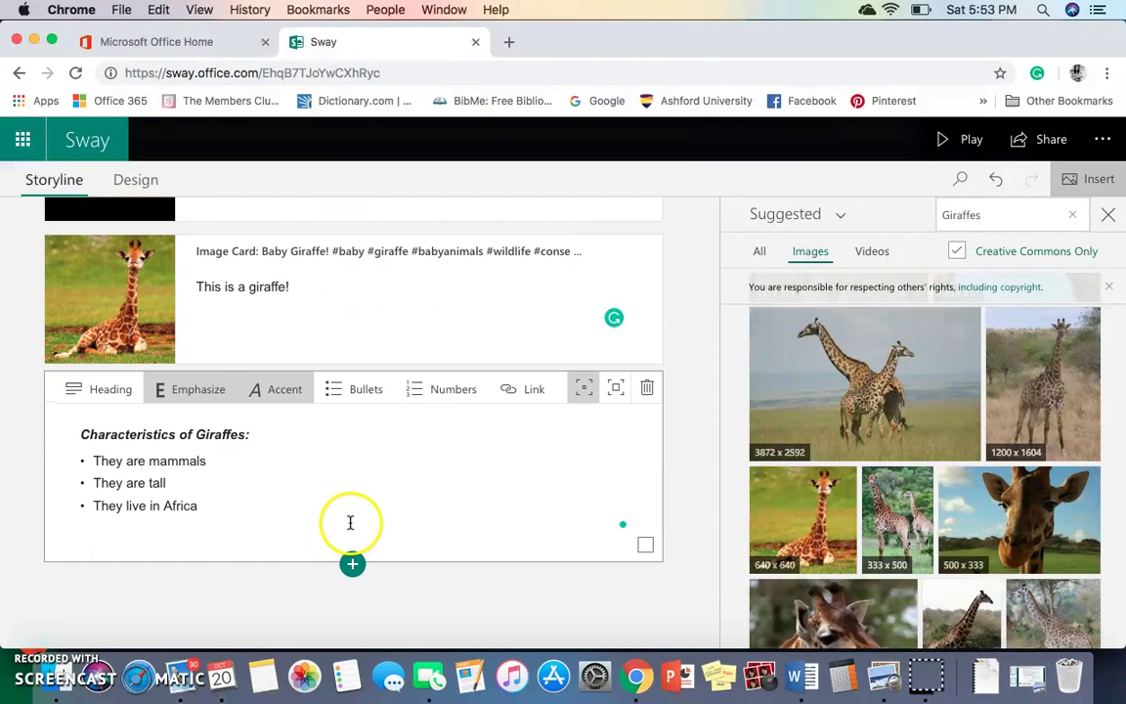
pyautogui.click(353, 567)
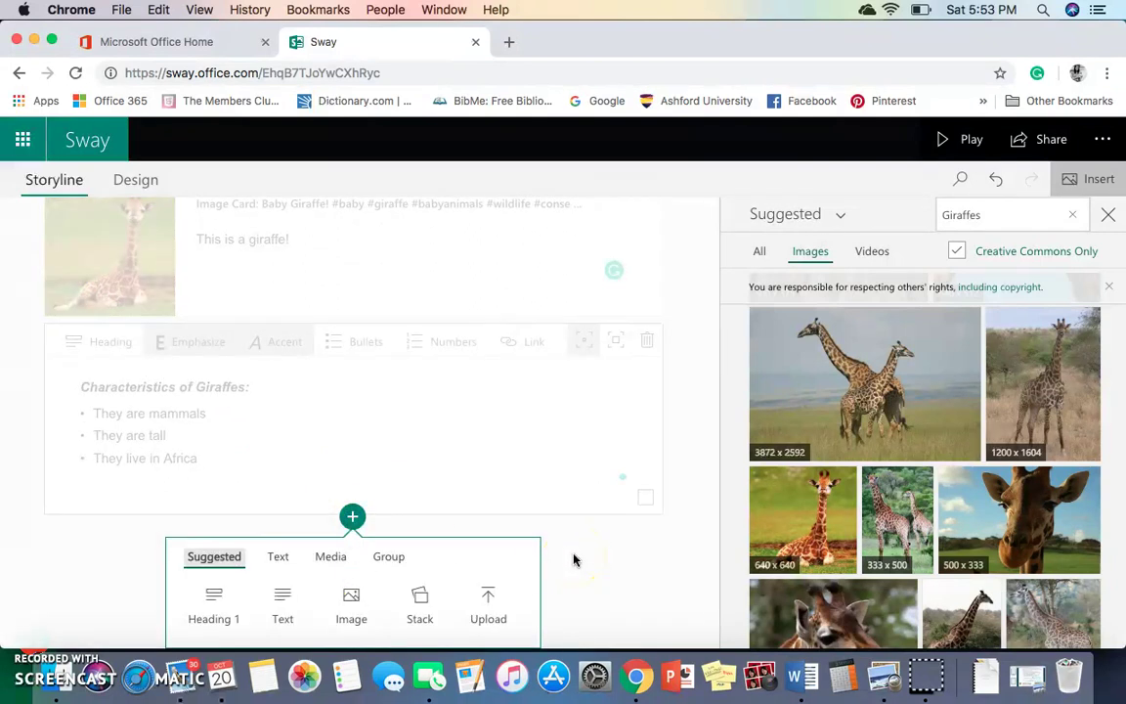
pyautogui.click(343, 563)
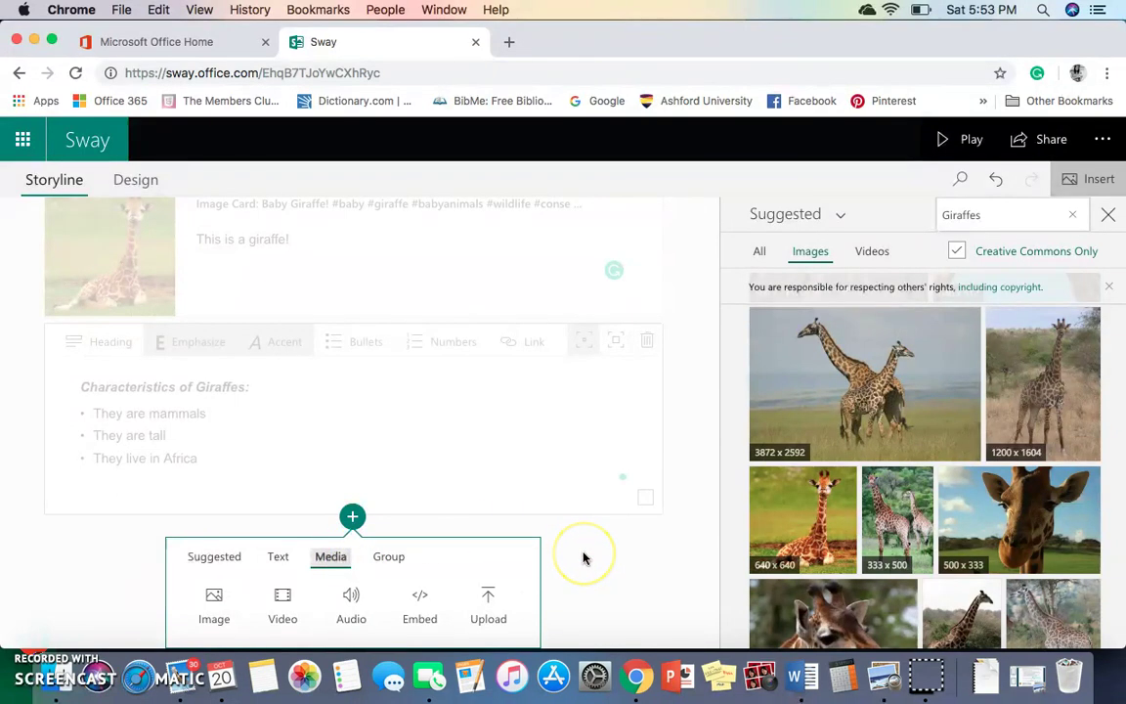
pyautogui.click(283, 602)
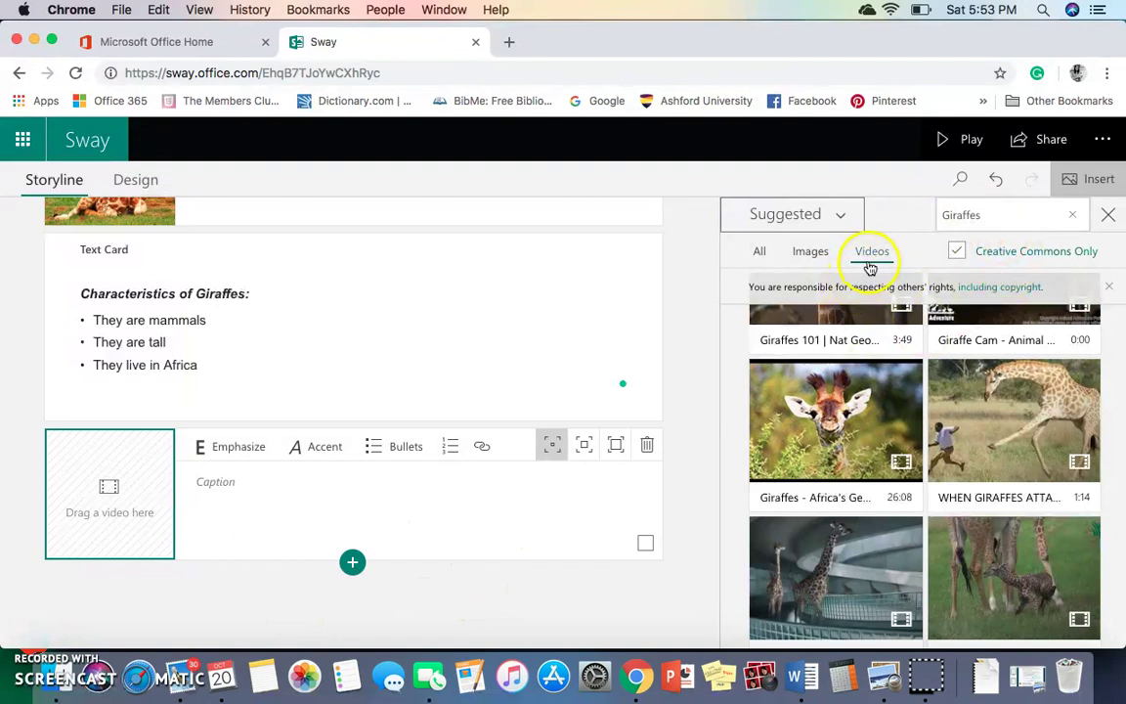
# Insert the video "Giraffes 101 | Nat Geo Wild" into the video card and caption it "Take a look at this cool video!"
pyautogui.scroll(3, 849, 364)
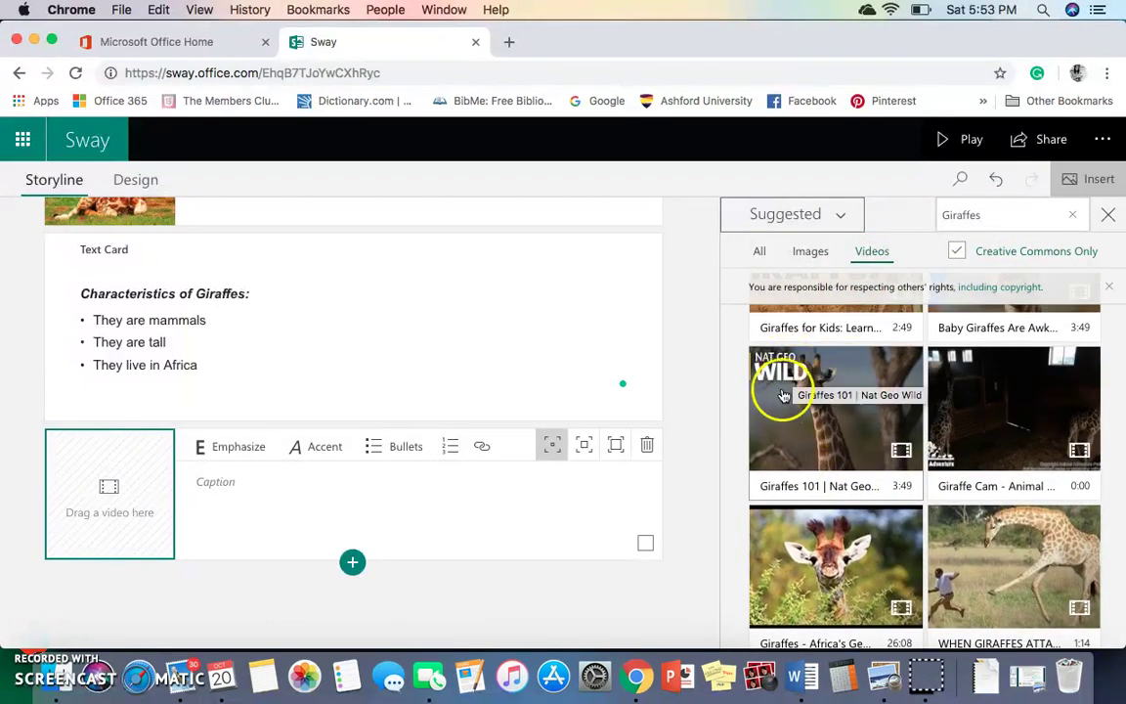
pyautogui.click(846, 430)
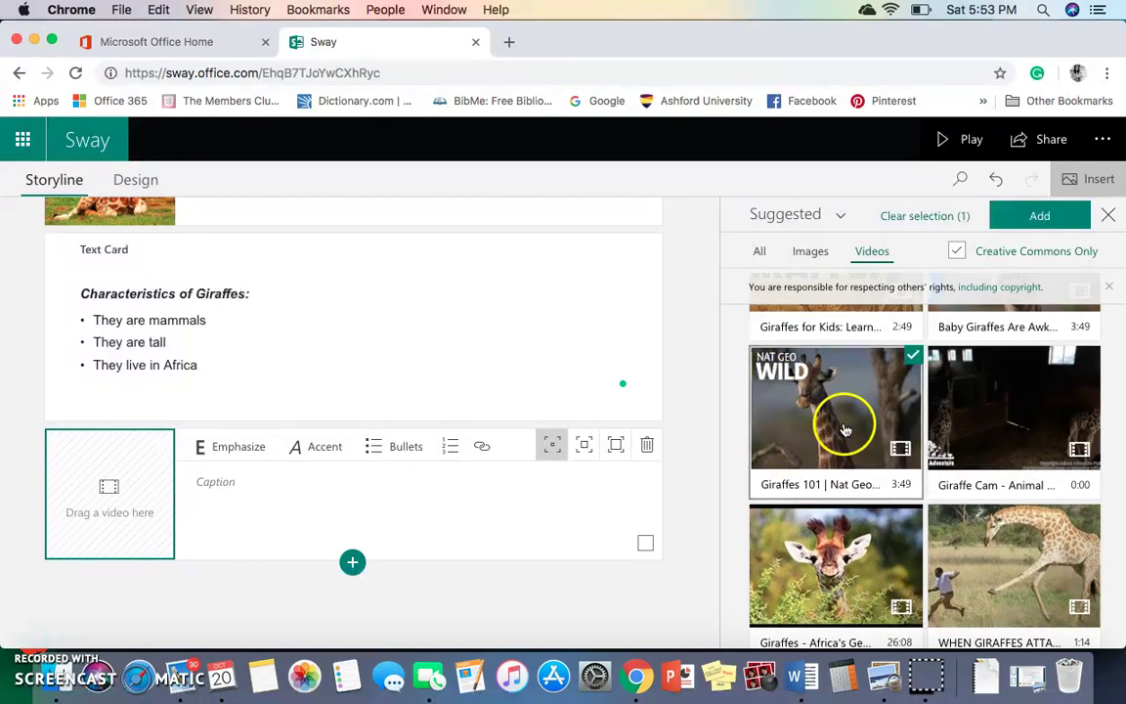
pyautogui.click(1039, 216)
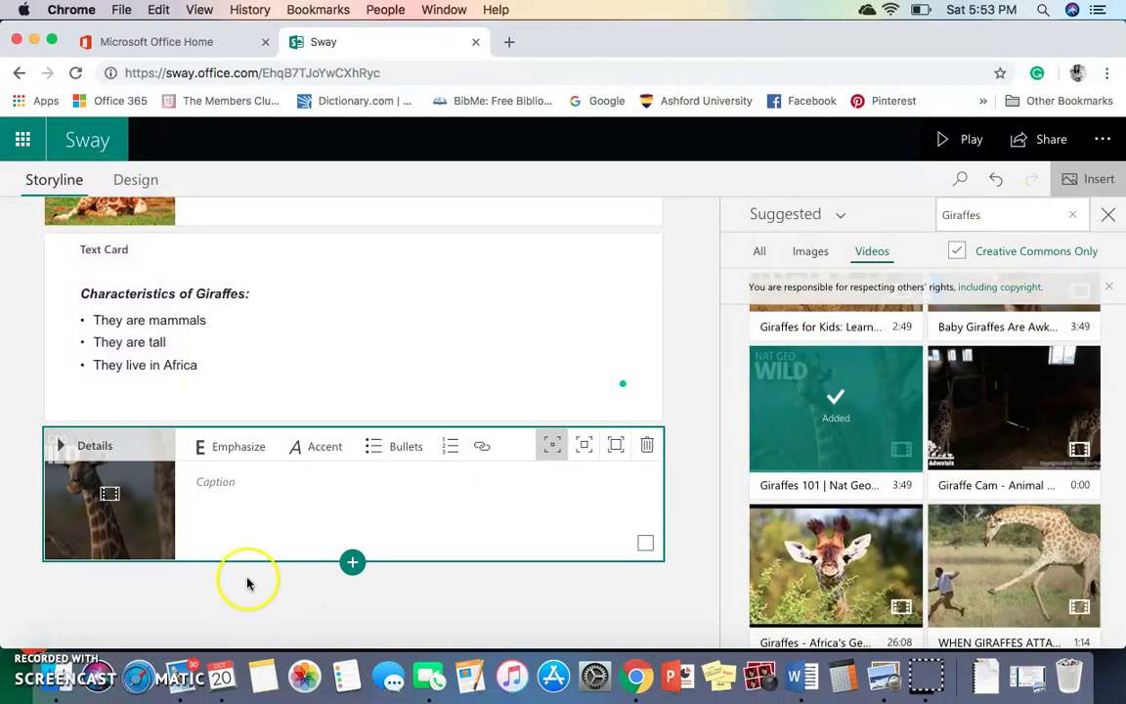
pyautogui.click(233, 483)
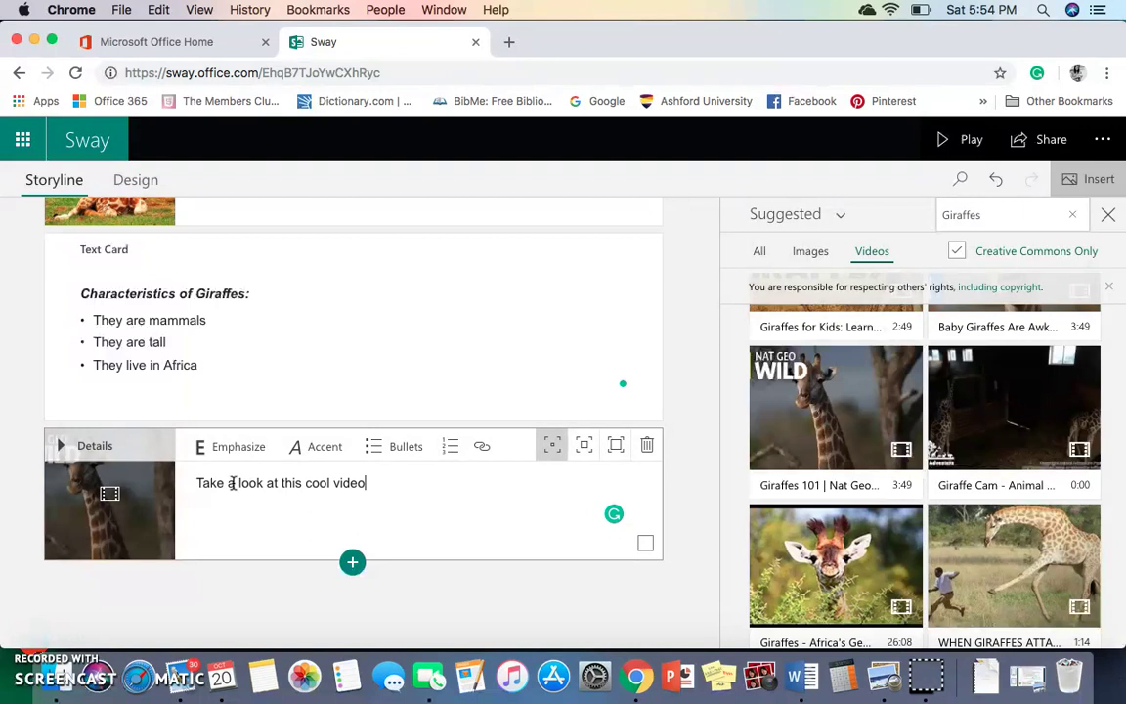
# Add another image card below the video card
pyautogui.click(352, 562)
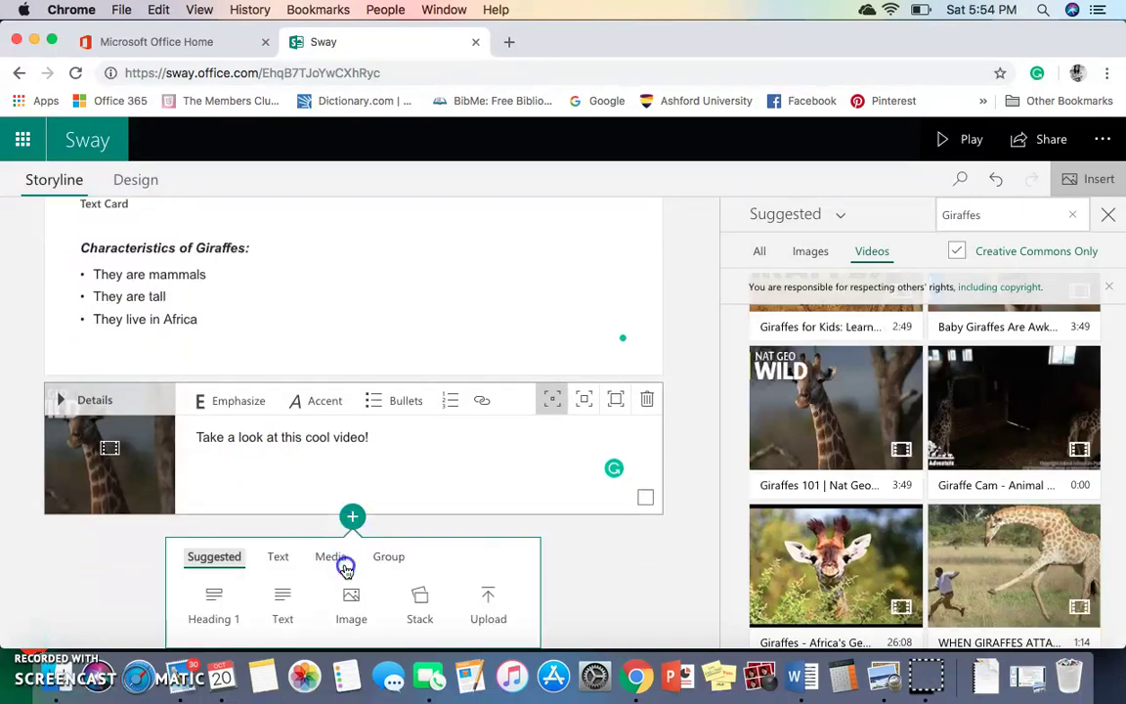
pyautogui.click(353, 611)
pyautogui.click(232, 615)
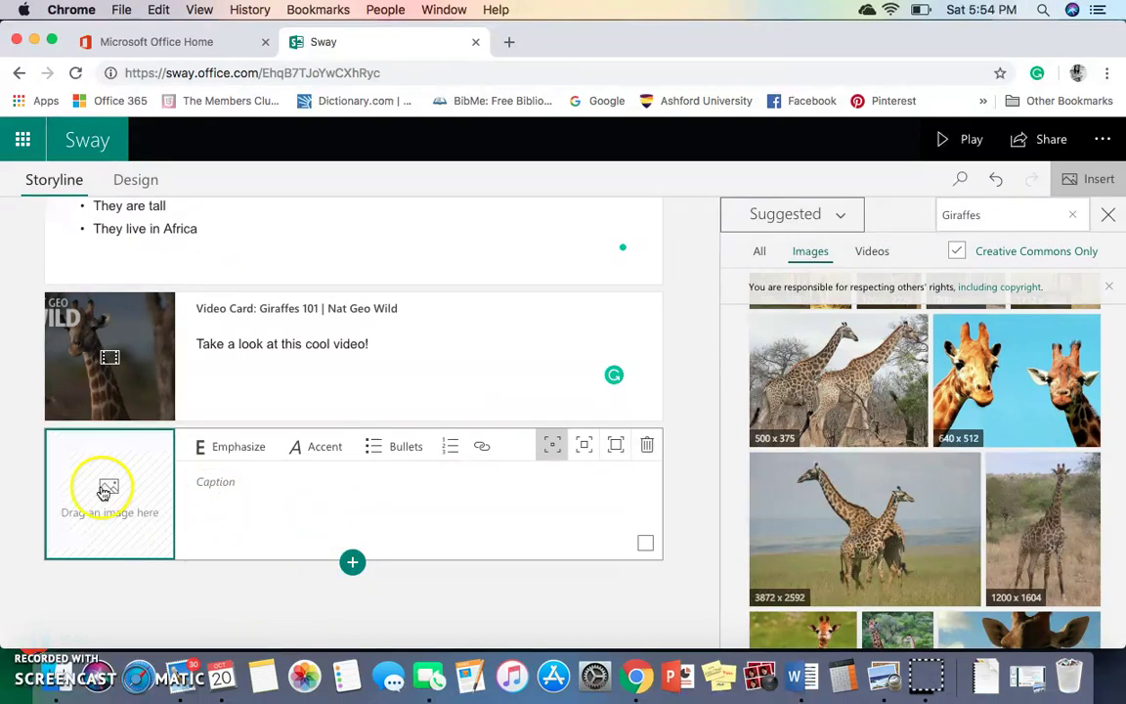
# Insert the 500 x 333 close-up giraffe image into the new card and caption it "Thank you for watching my GIRAFFE presentation!"
pyautogui.scroll(-2, 895, 533)
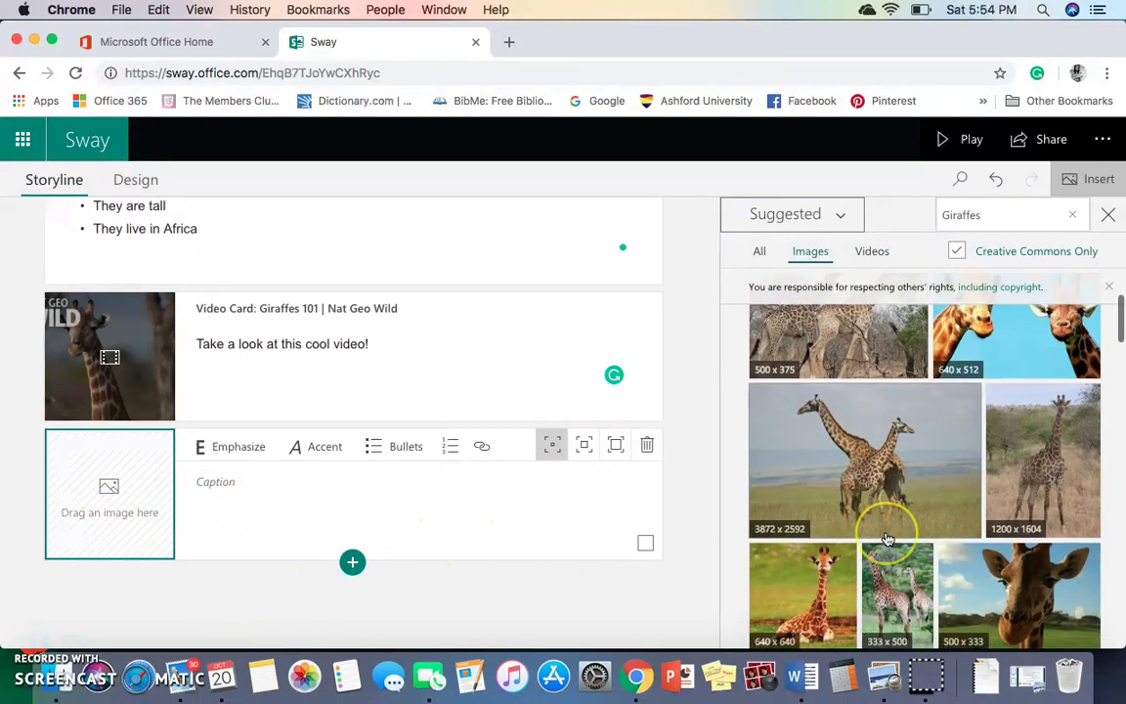
pyautogui.scroll(3, 889, 536)
pyautogui.scroll(-5, 889, 536)
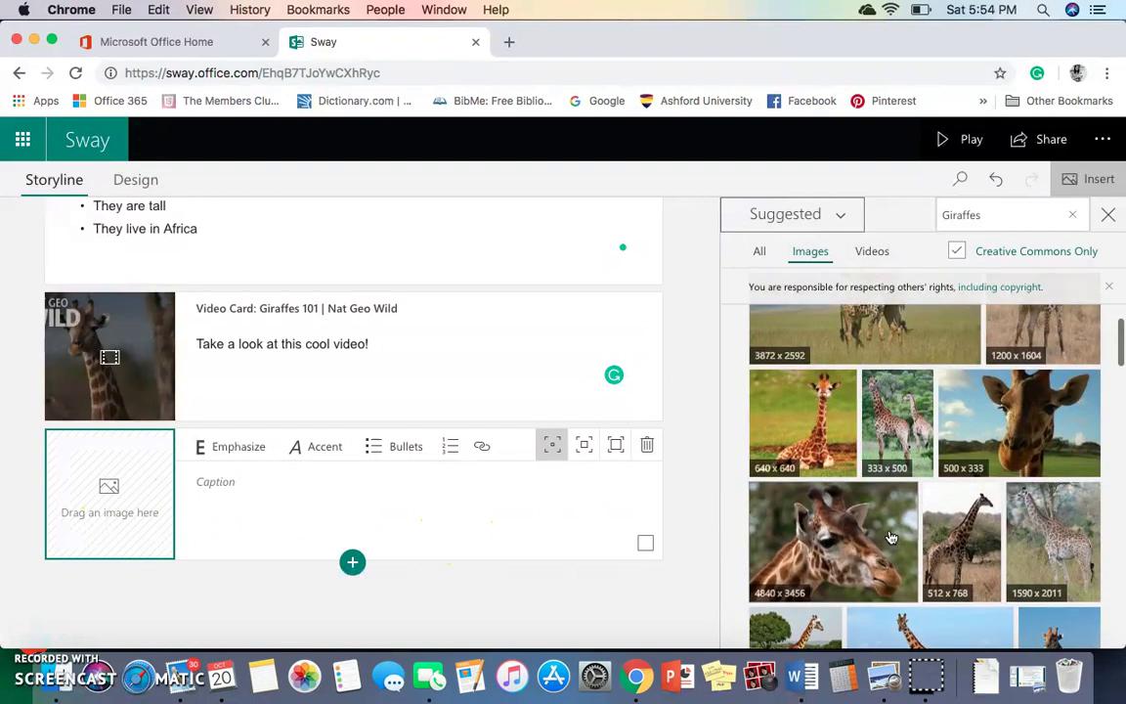
pyautogui.click(1055, 411)
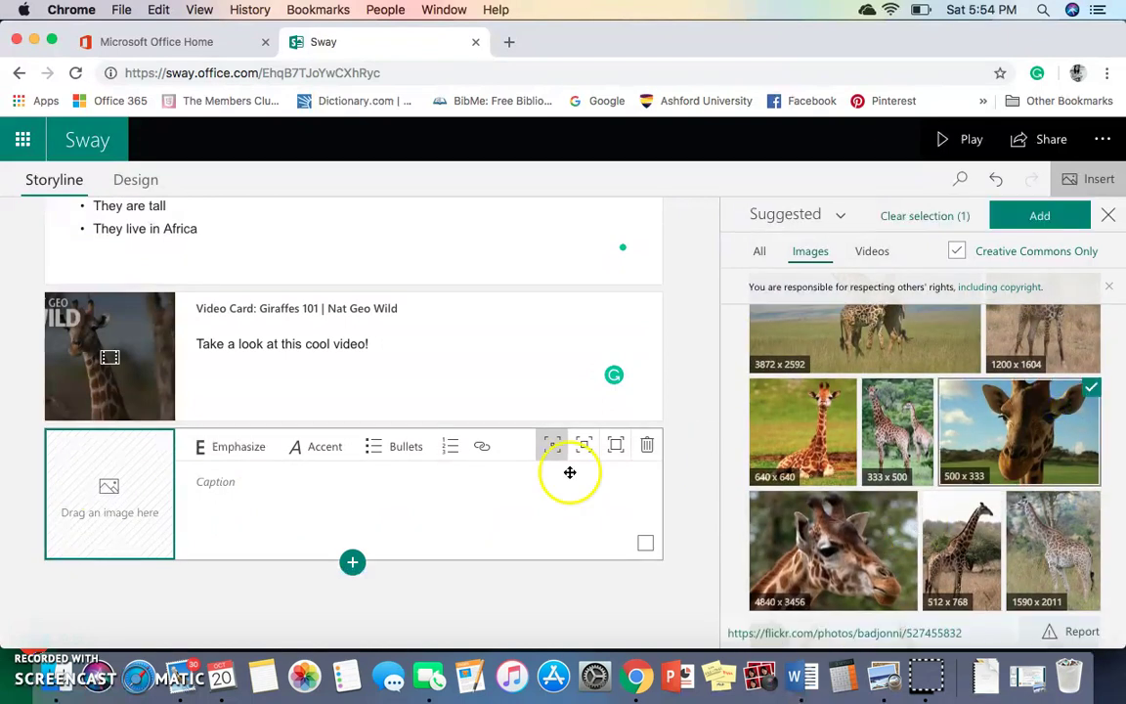
pyautogui.click(1039, 216)
pyautogui.click(209, 484)
pyautogui.write('thnak')
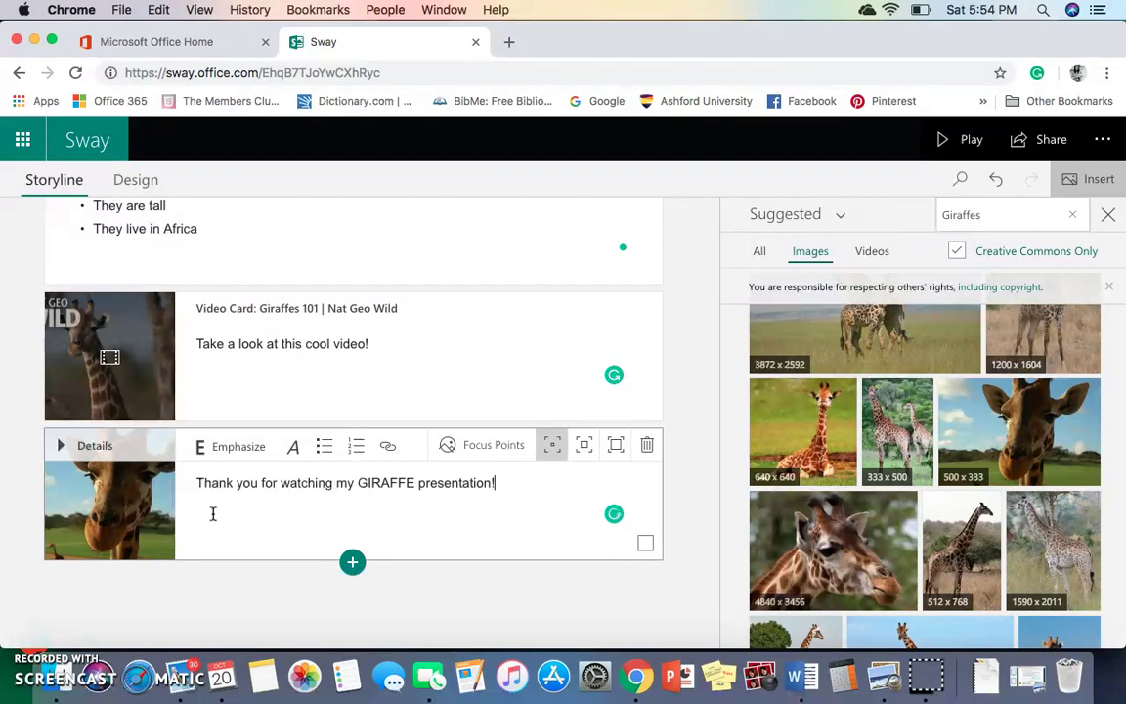
# Review the storyline cards and page through the whole Sway in the design preview
pyautogui.scroll(5, 313, 462)
pyautogui.scroll(-4, 316, 464)
pyautogui.scroll(8, 316, 464)
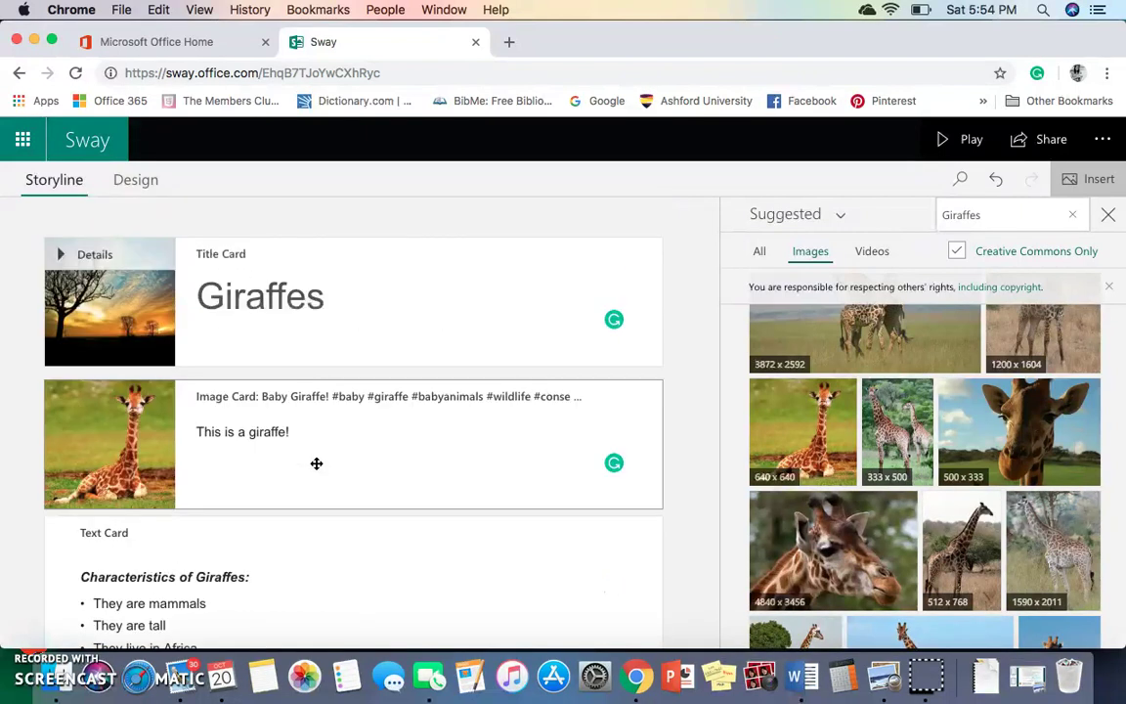
pyautogui.click(60, 184)
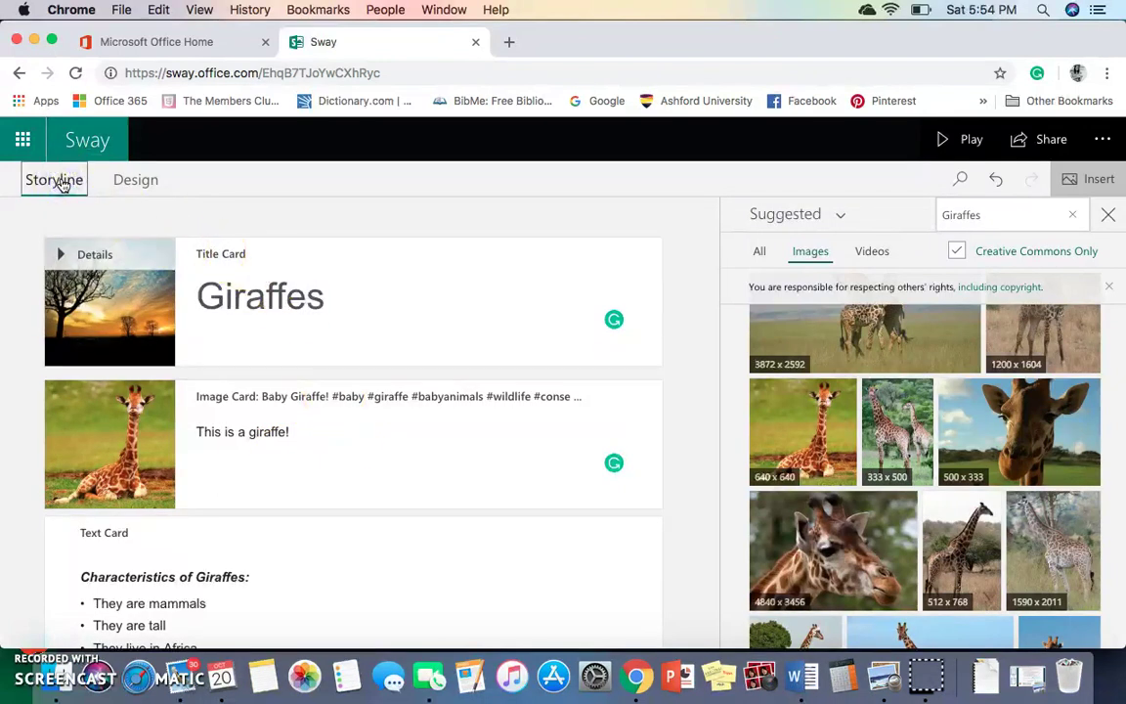
pyautogui.click(139, 181)
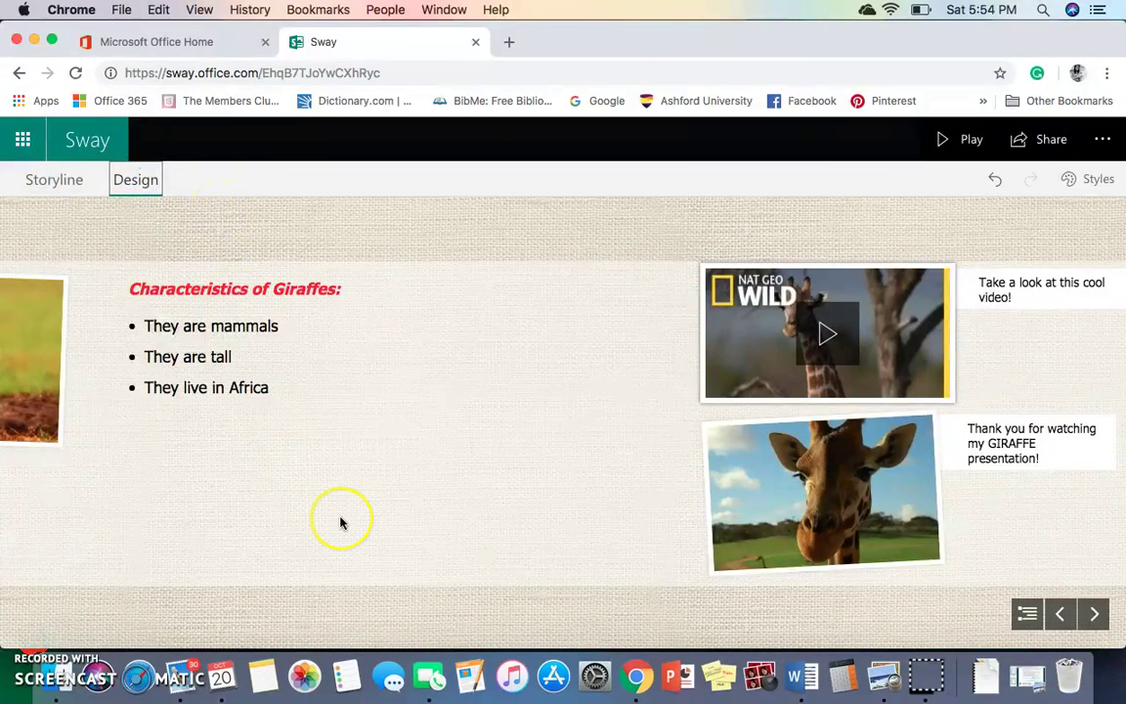
pyautogui.hscroll(-3, 339, 520)
pyautogui.hscroll(-10, 340, 523)
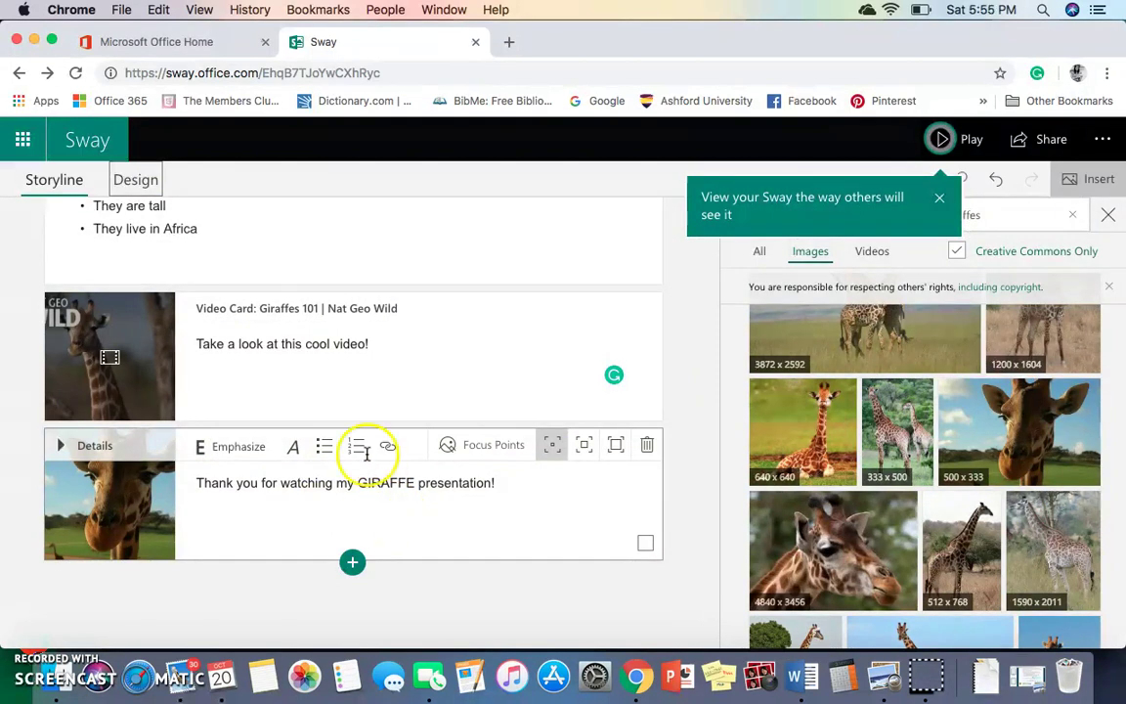
pyautogui.click(137, 181)
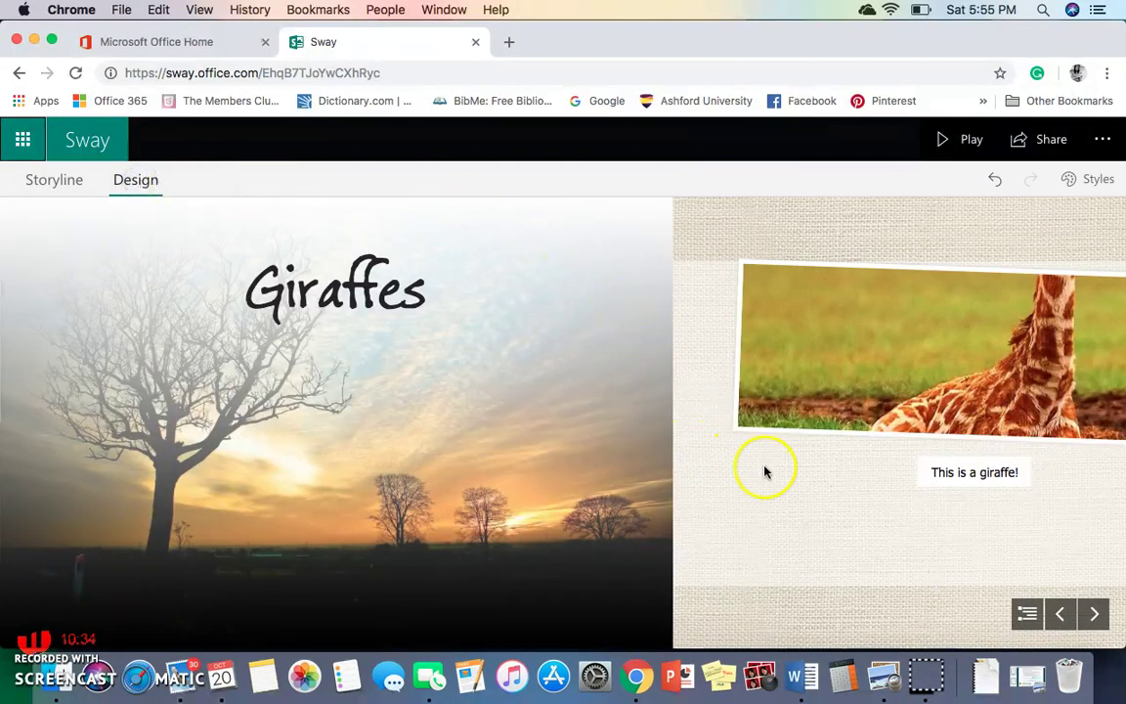
pyautogui.click(1093, 616)
pyautogui.click(1092, 616)
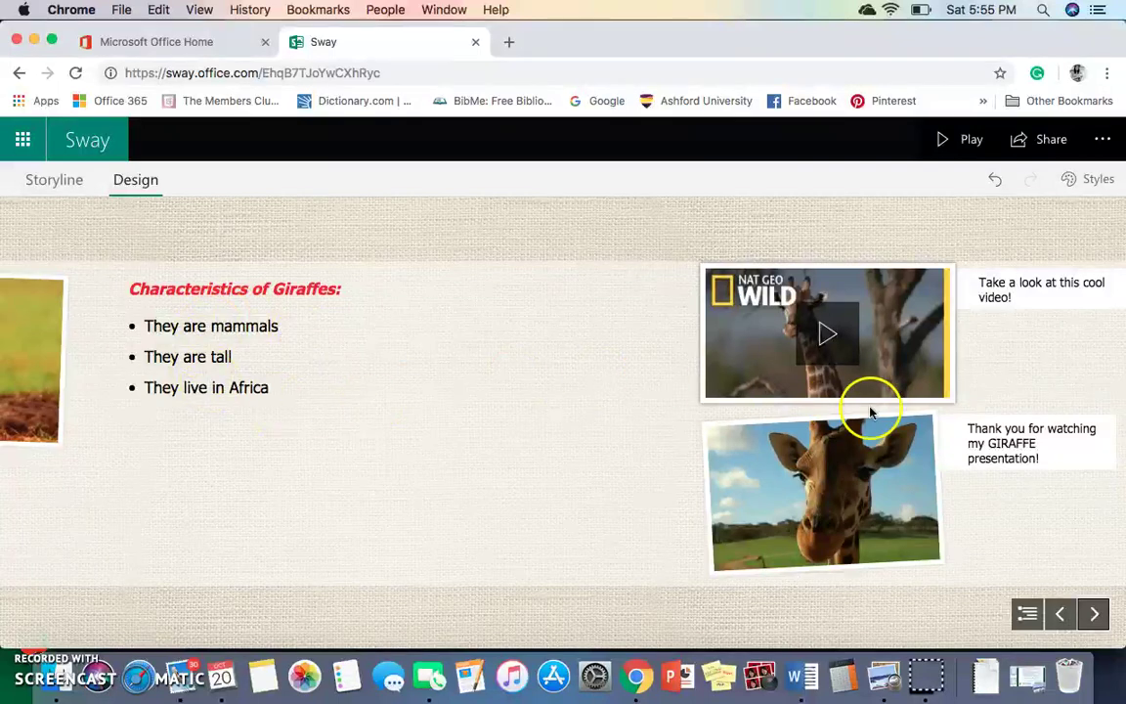
# Open the Sway's style options and remix the design twice, looking over the new layout
pyautogui.click(1097, 180)
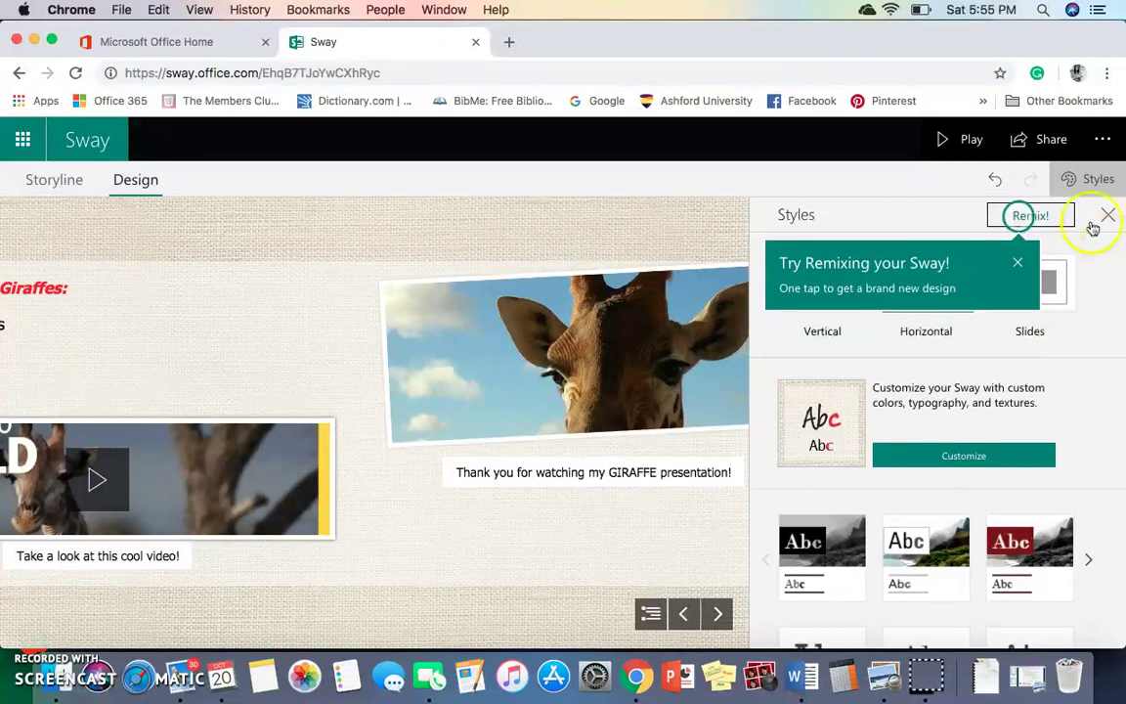
pyautogui.click(1047, 225)
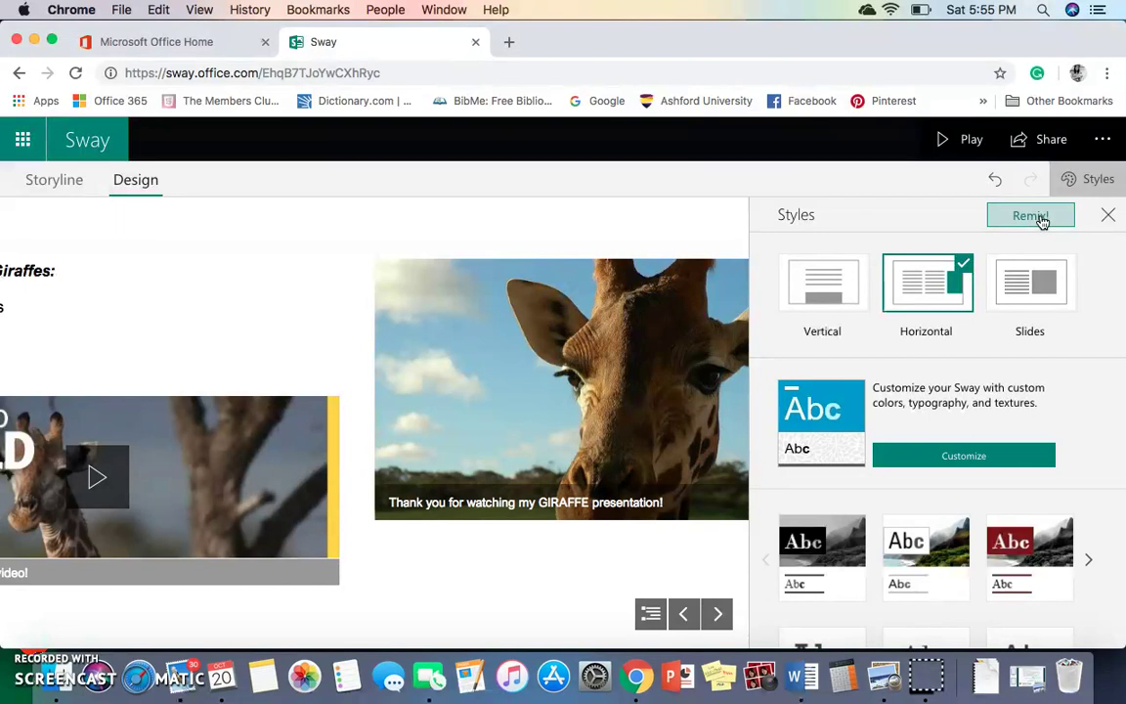
pyautogui.click(1042, 217)
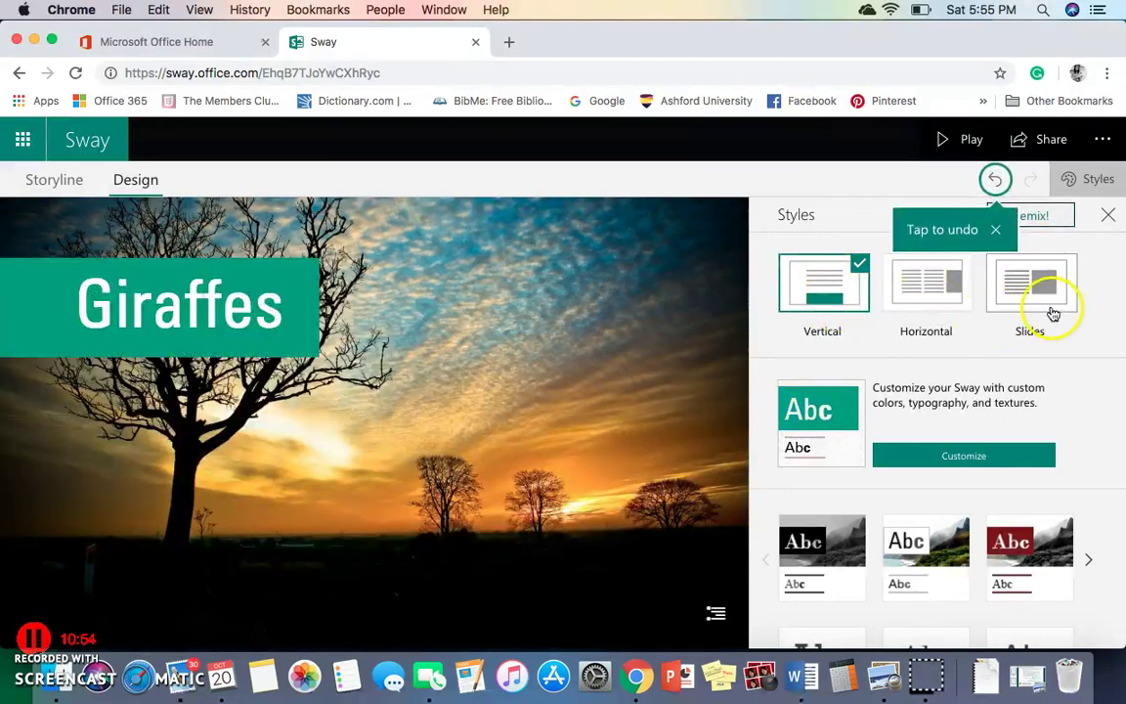
pyautogui.scroll(-5, 543, 415)
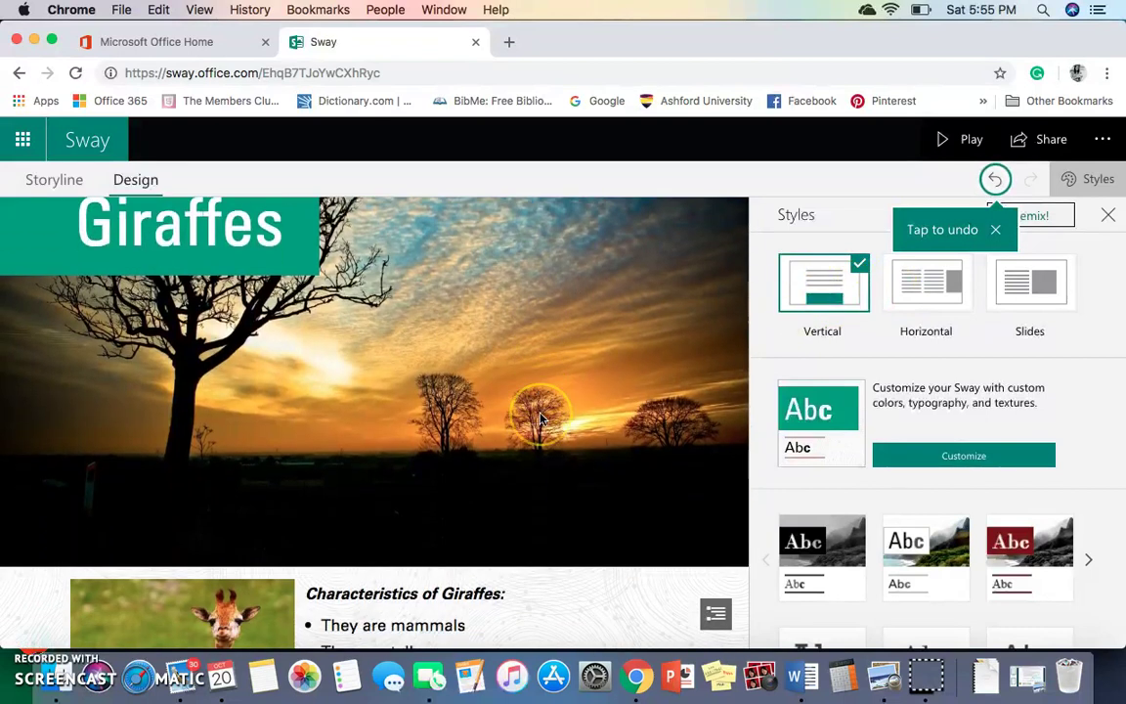
pyautogui.scroll(5, 541, 418)
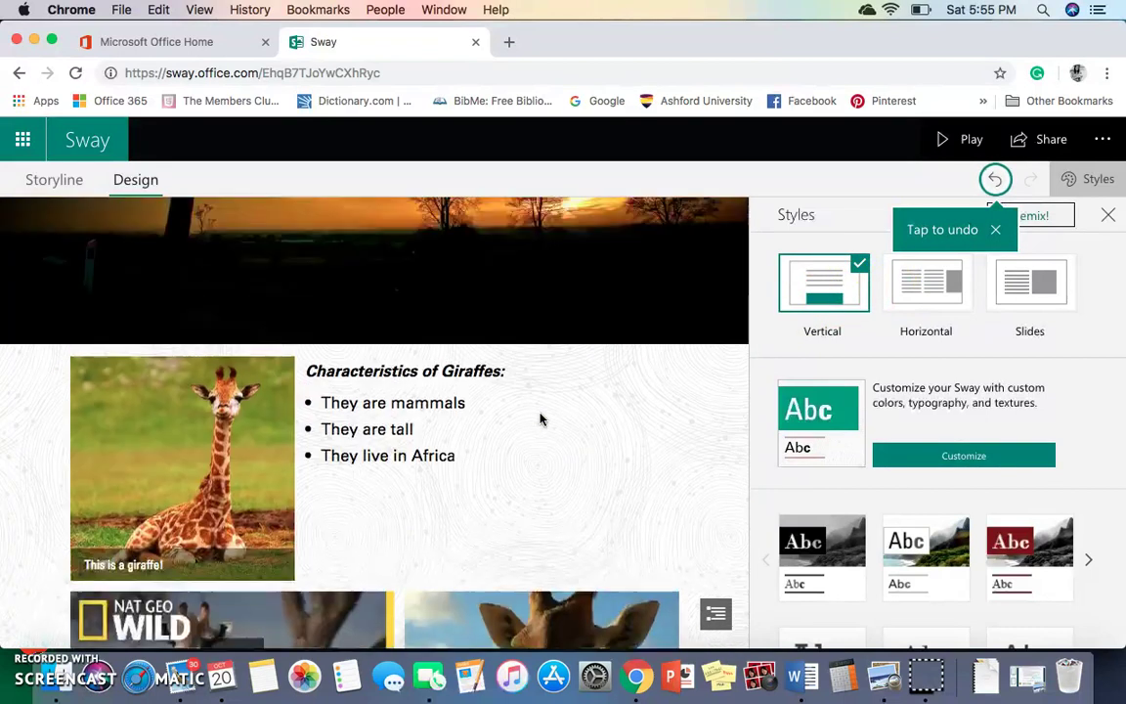
# Set the Sway's layout to Horizontal and look through the cards in it
pyautogui.click(920, 302)
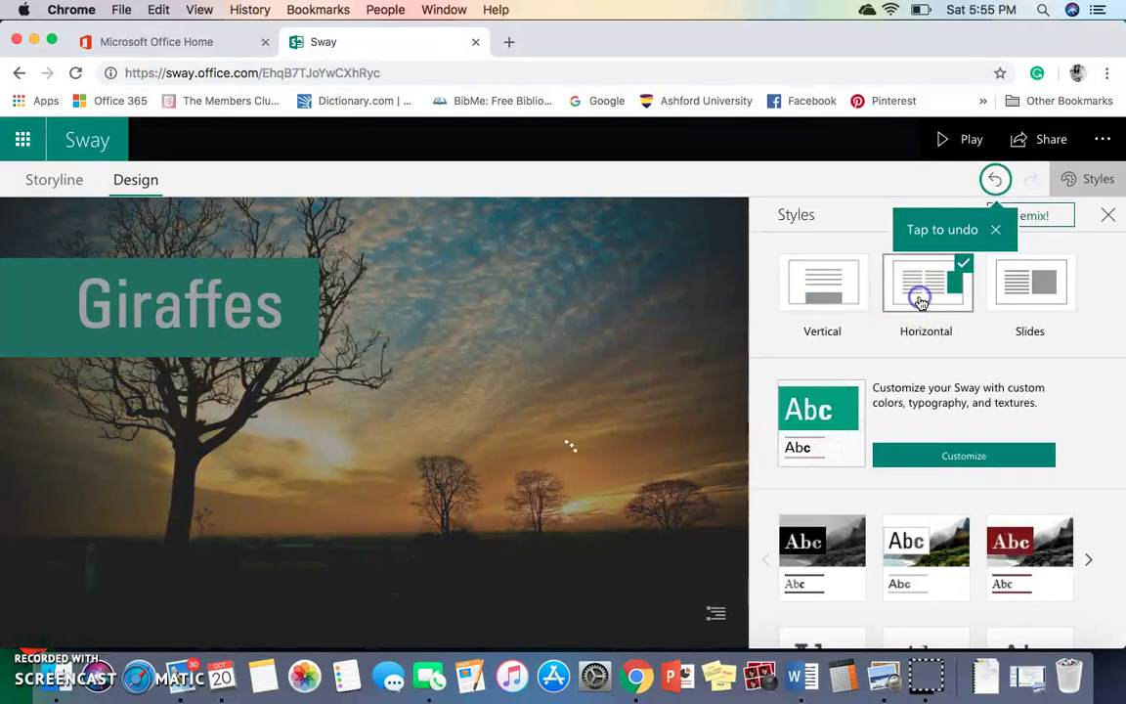
pyautogui.scroll(-10, 542, 440)
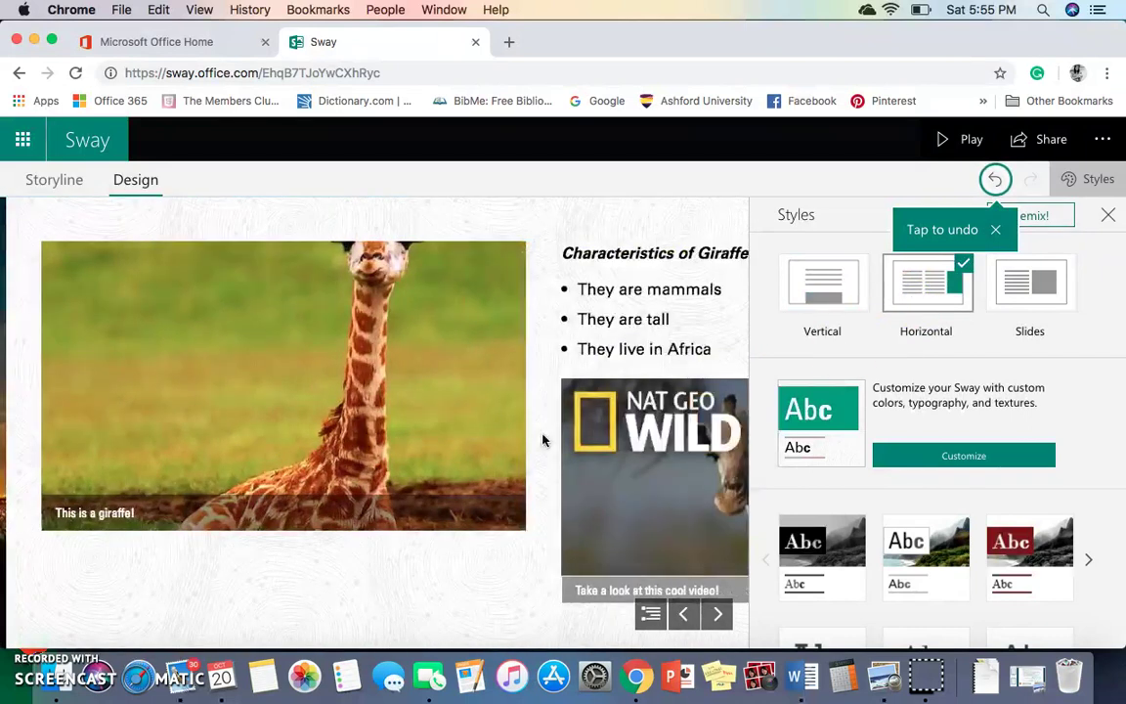
# Set the Sway's layout to Slides and page through its slides up to the video card
pyautogui.scroll(10, 544, 440)
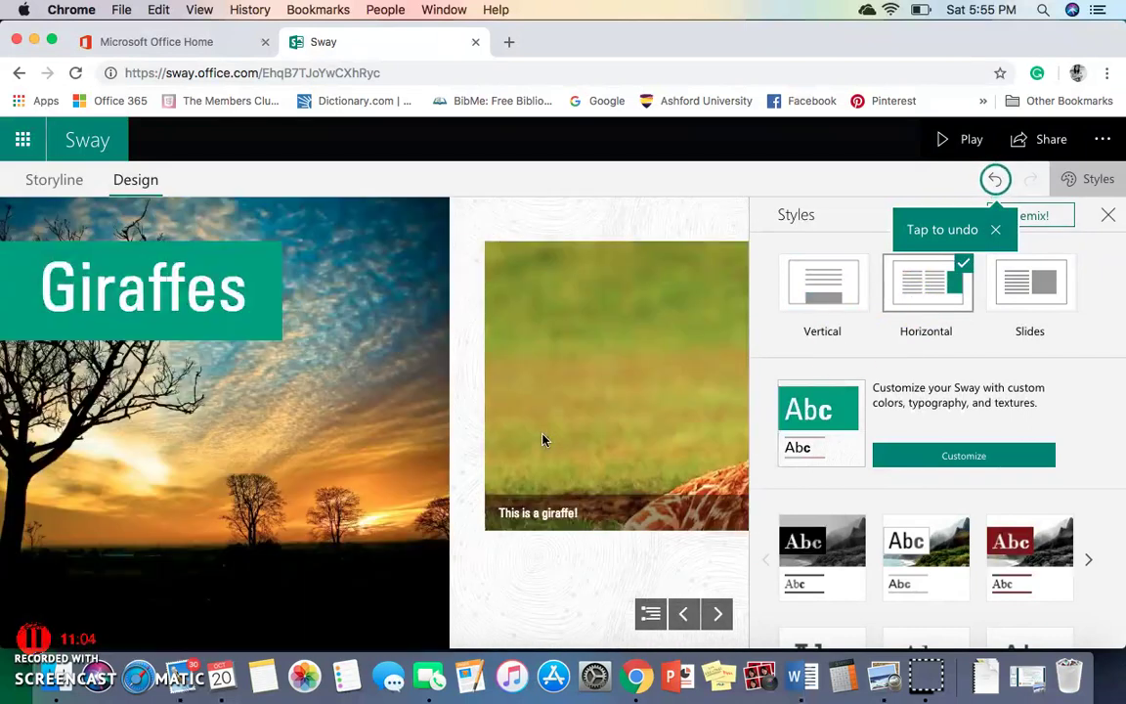
pyautogui.click(1044, 296)
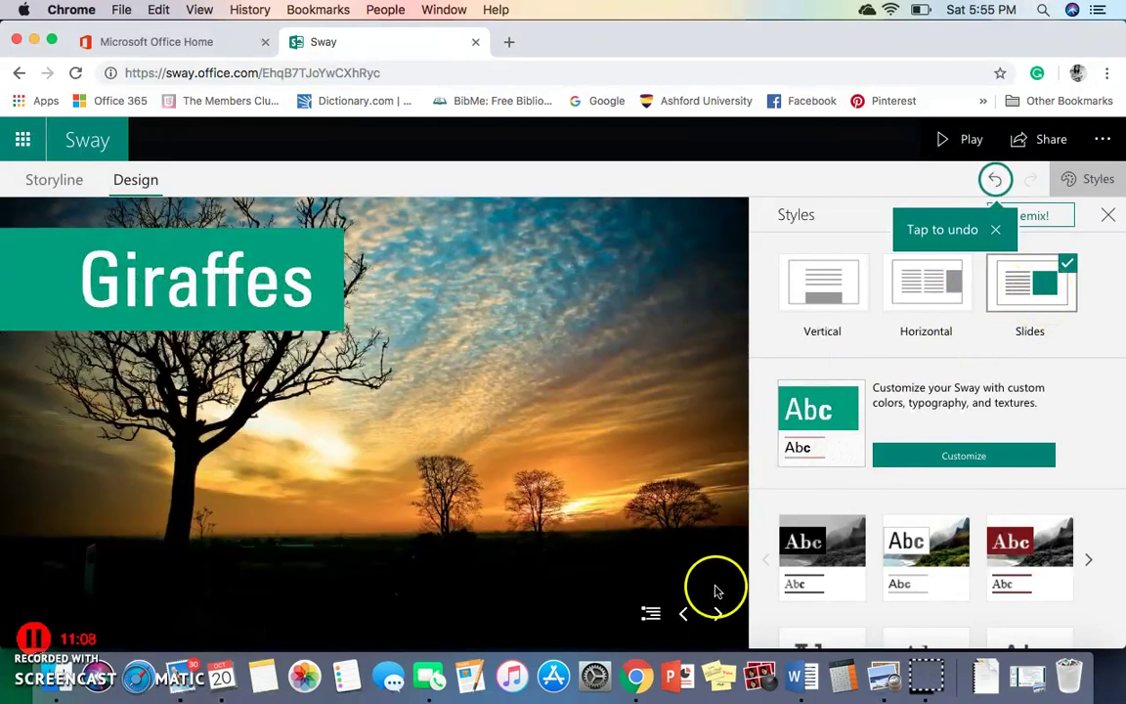
pyautogui.click(719, 618)
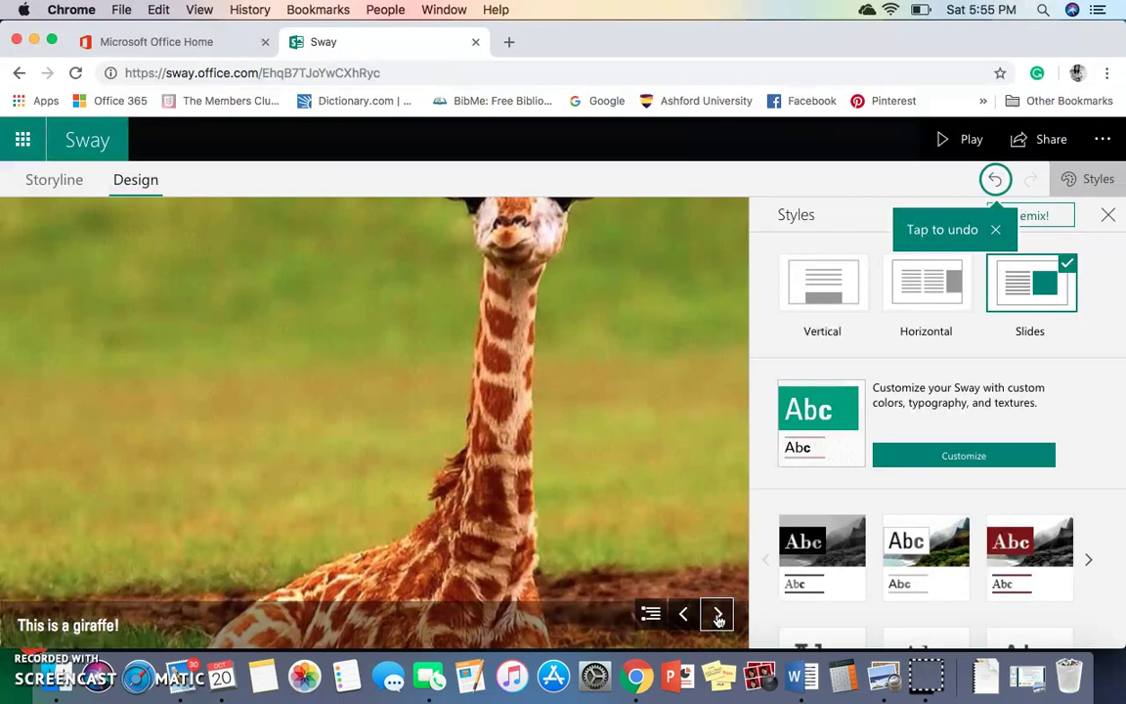
pyautogui.click(719, 618)
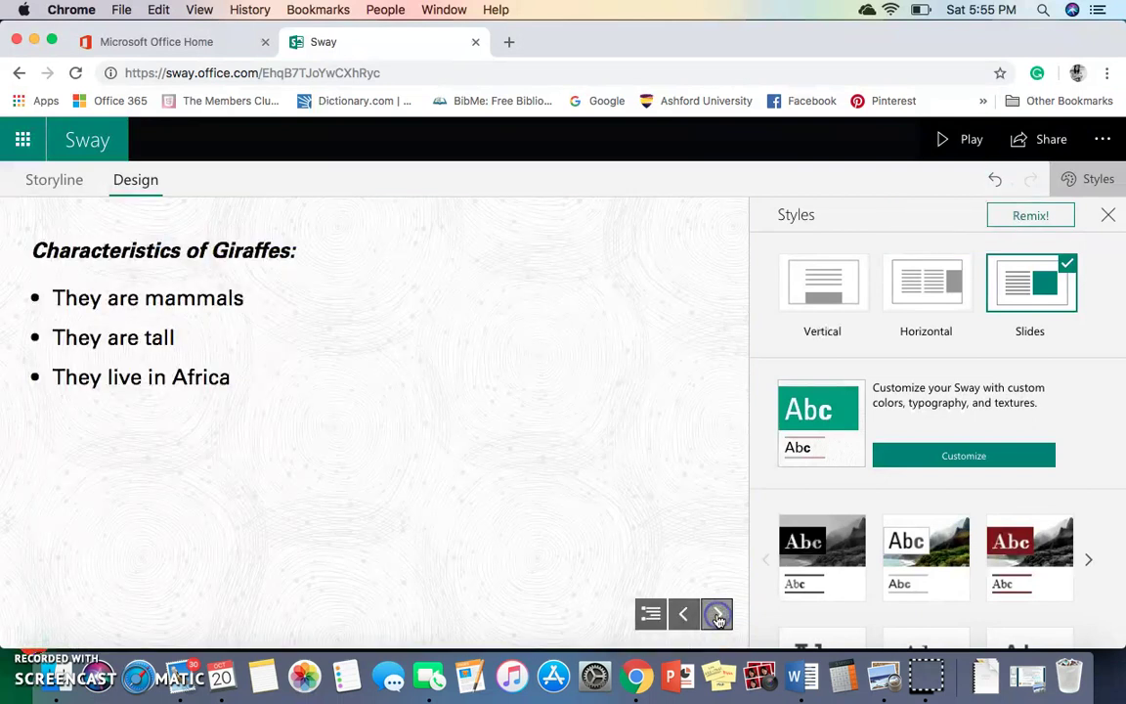
pyautogui.click(719, 618)
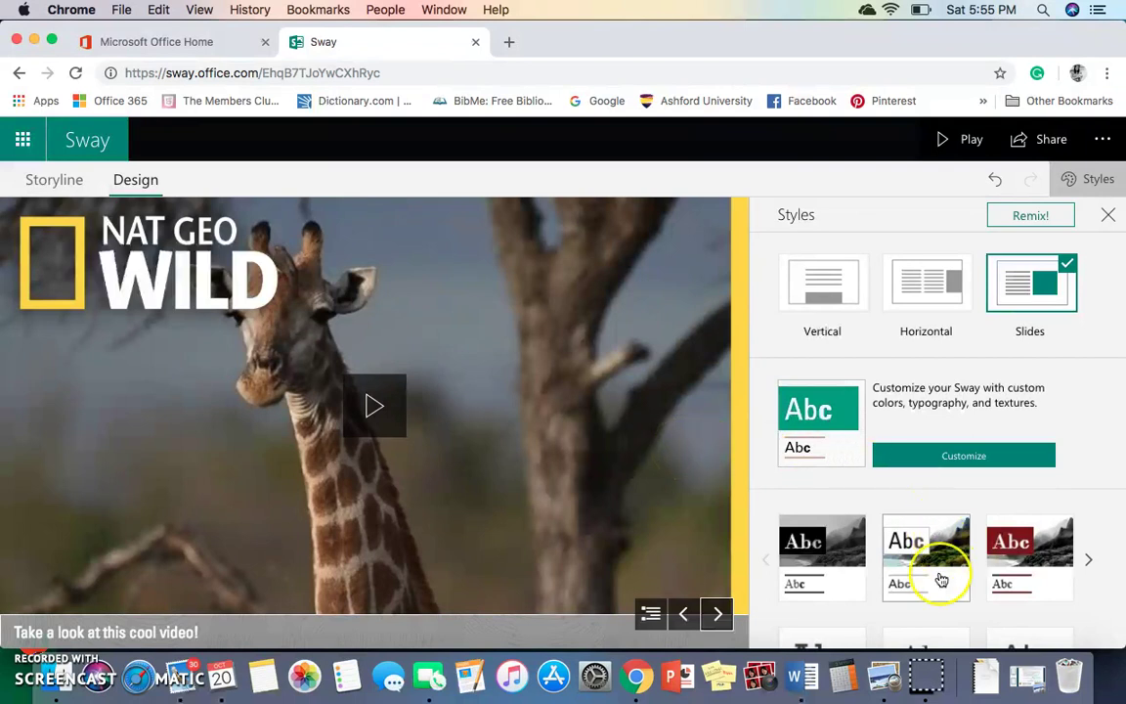
# Browse the available style themes for the Sway and close the style options
pyautogui.scroll(-3, 939, 581)
pyautogui.scroll(4, 941, 581)
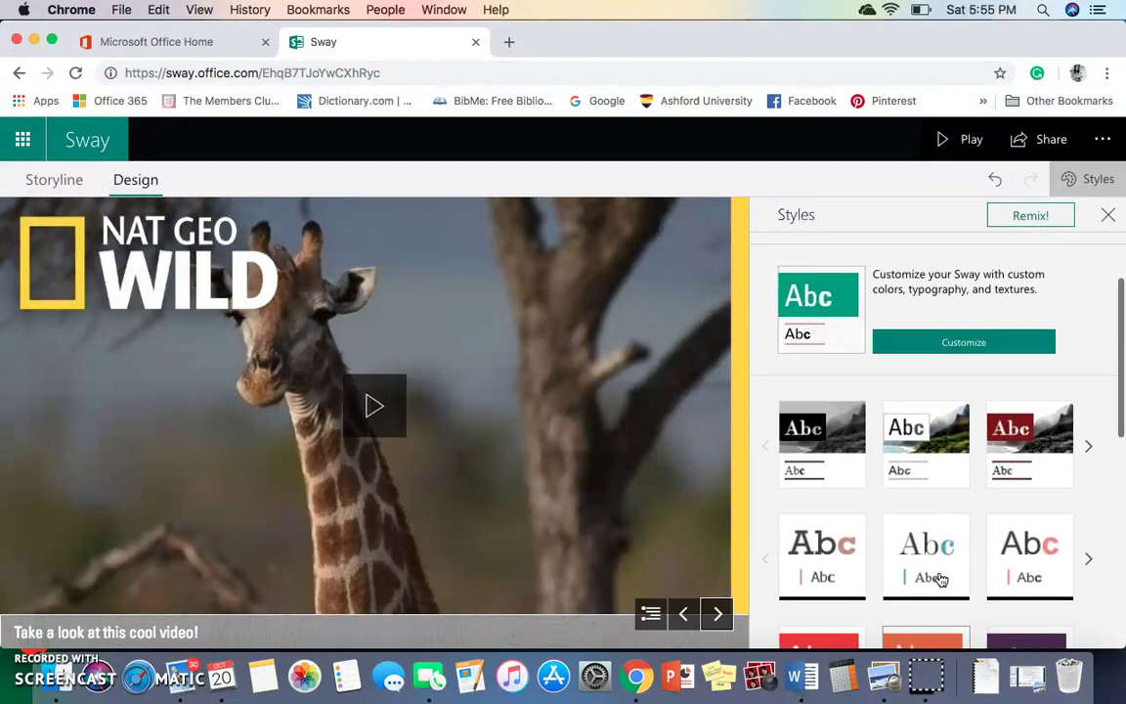
pyautogui.scroll(-6, 941, 581)
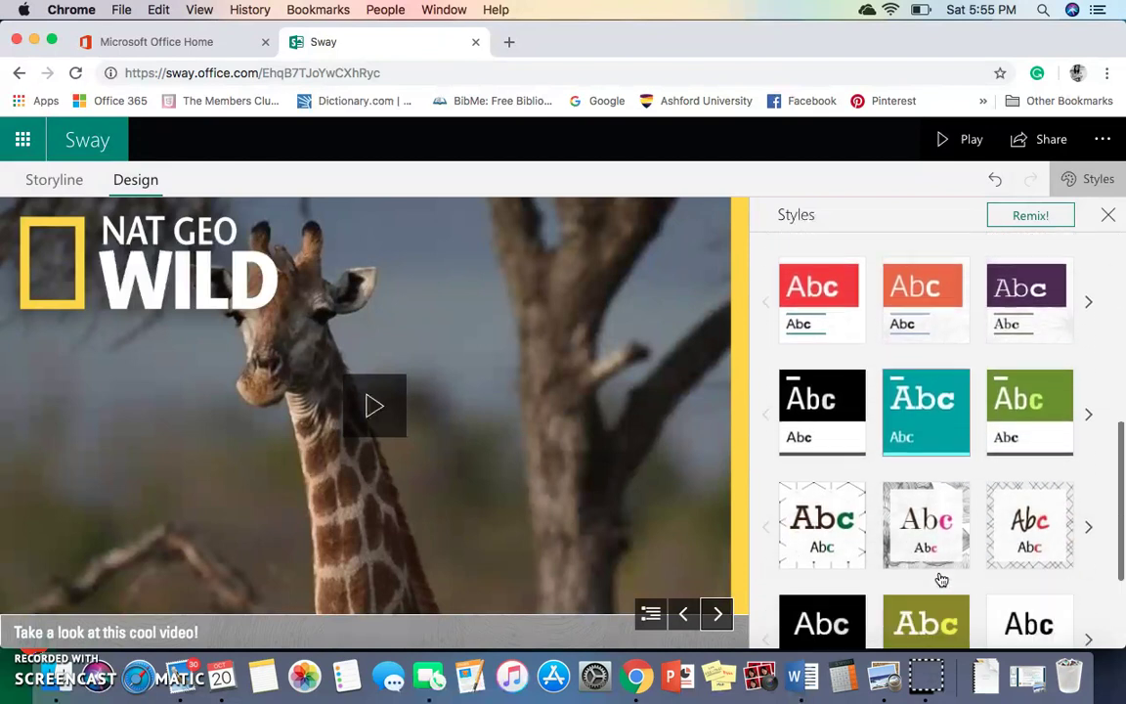
pyautogui.scroll(6, 939, 579)
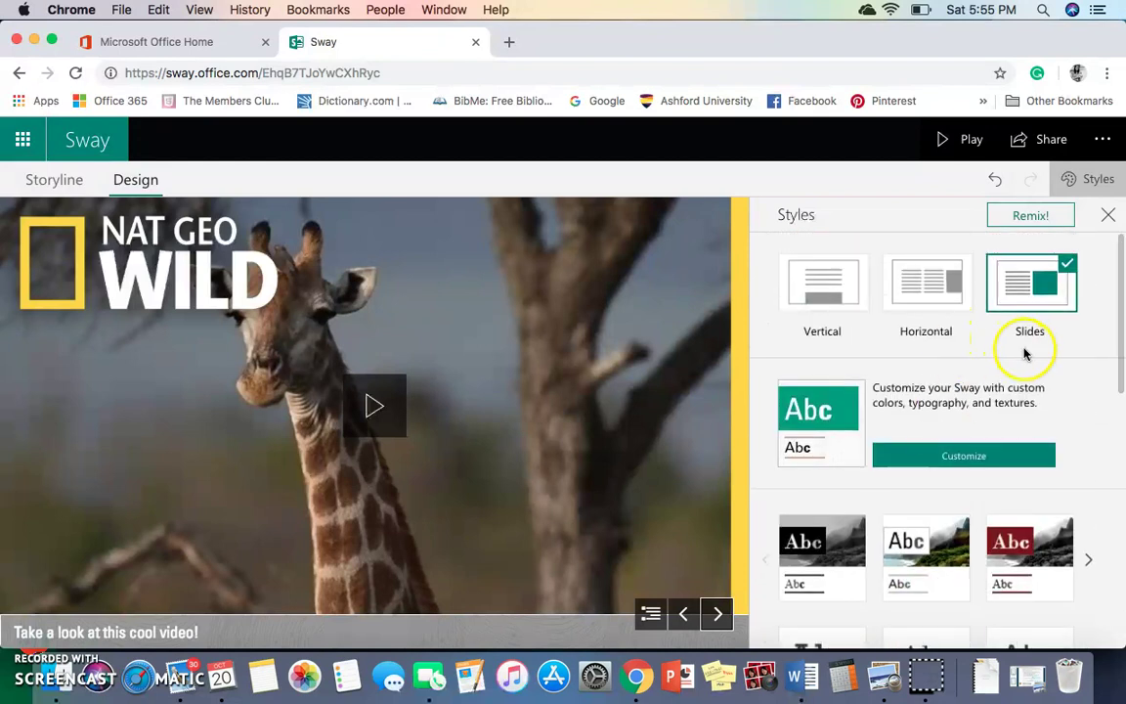
pyautogui.click(1108, 216)
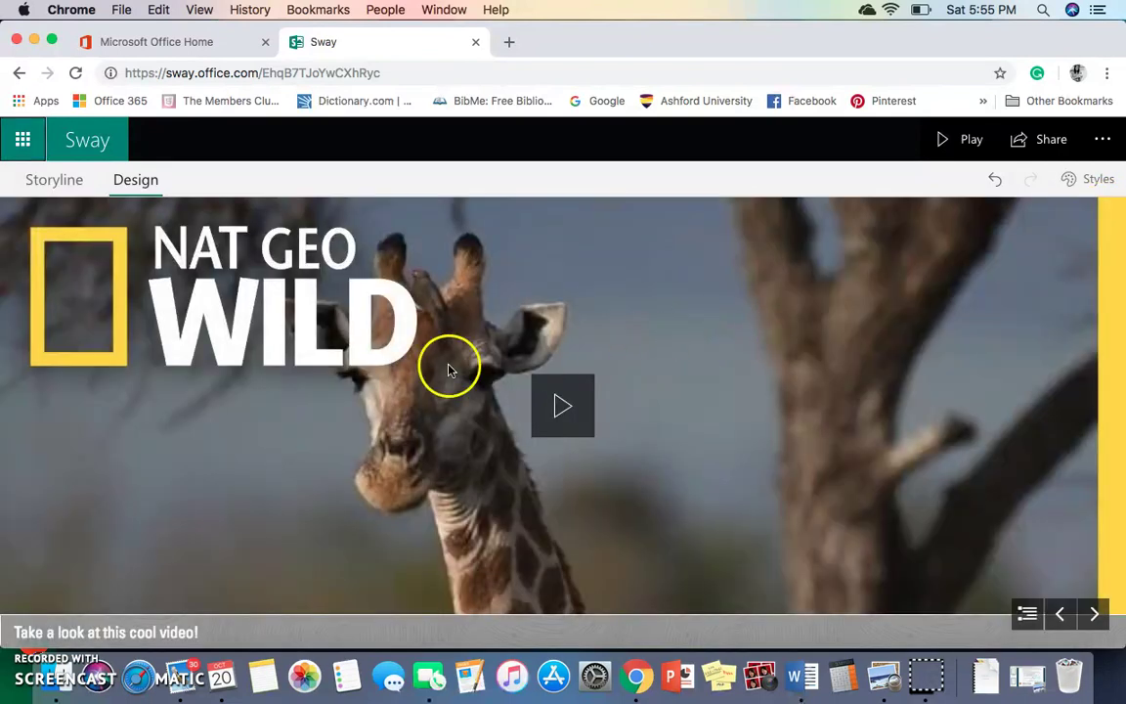
# Play the embedded giraffe video briefly in the design preview, and return to the start of the storyline
pyautogui.click(563, 405)
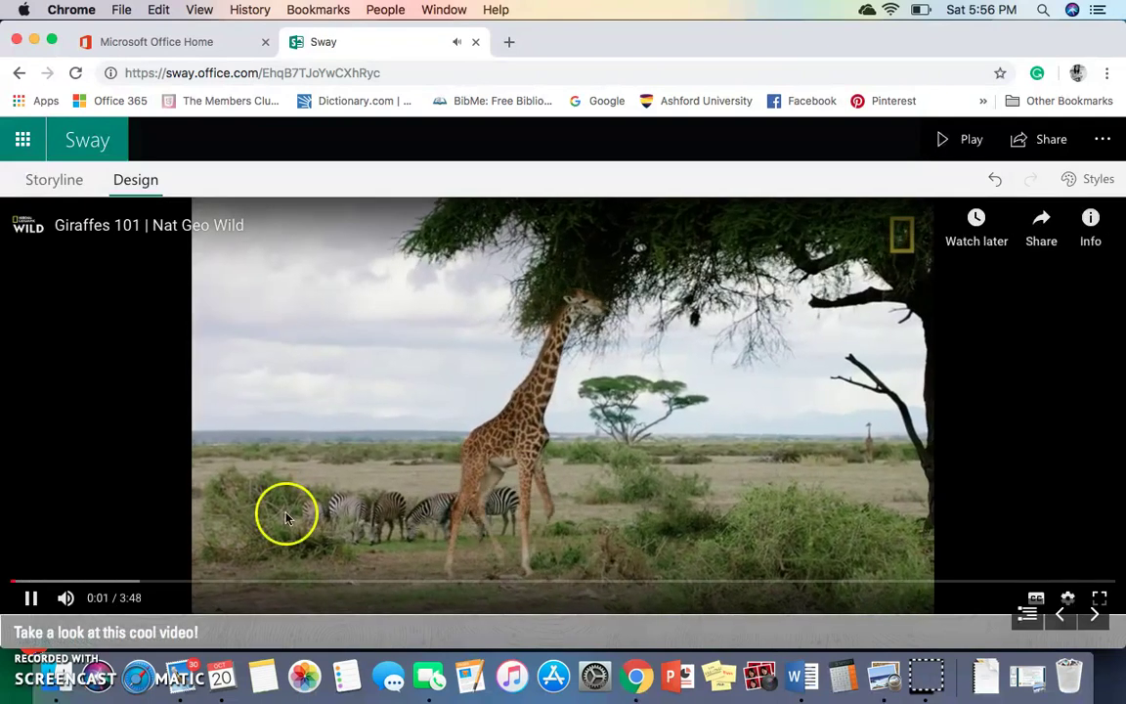
pyautogui.click(27, 598)
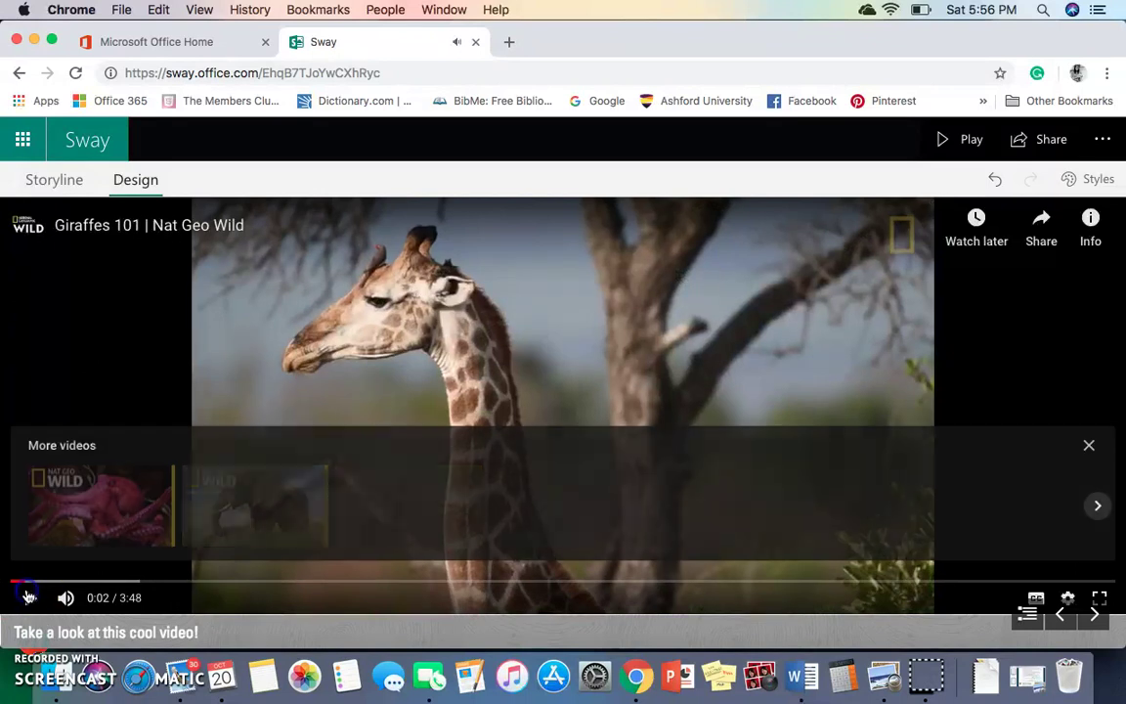
pyautogui.click(51, 180)
pyautogui.scroll(5, 373, 335)
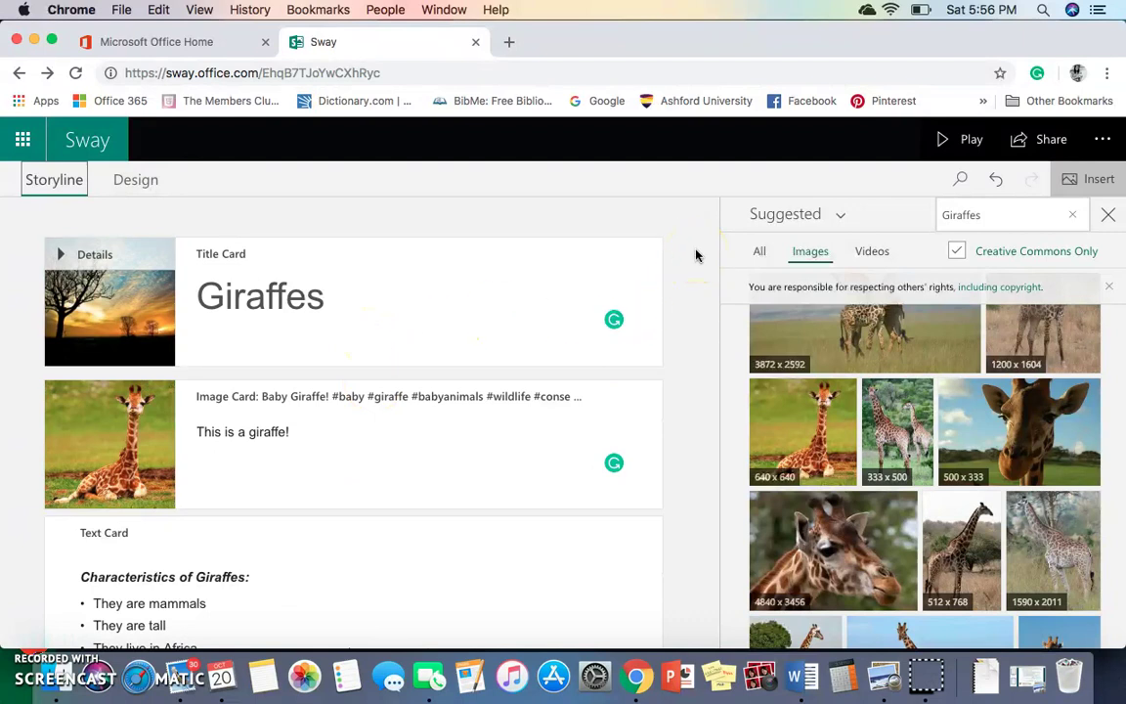
# Examine the Sway's sharing options, trying the edit and view invitations and selecting the share link, and close them
pyautogui.click(1033, 147)
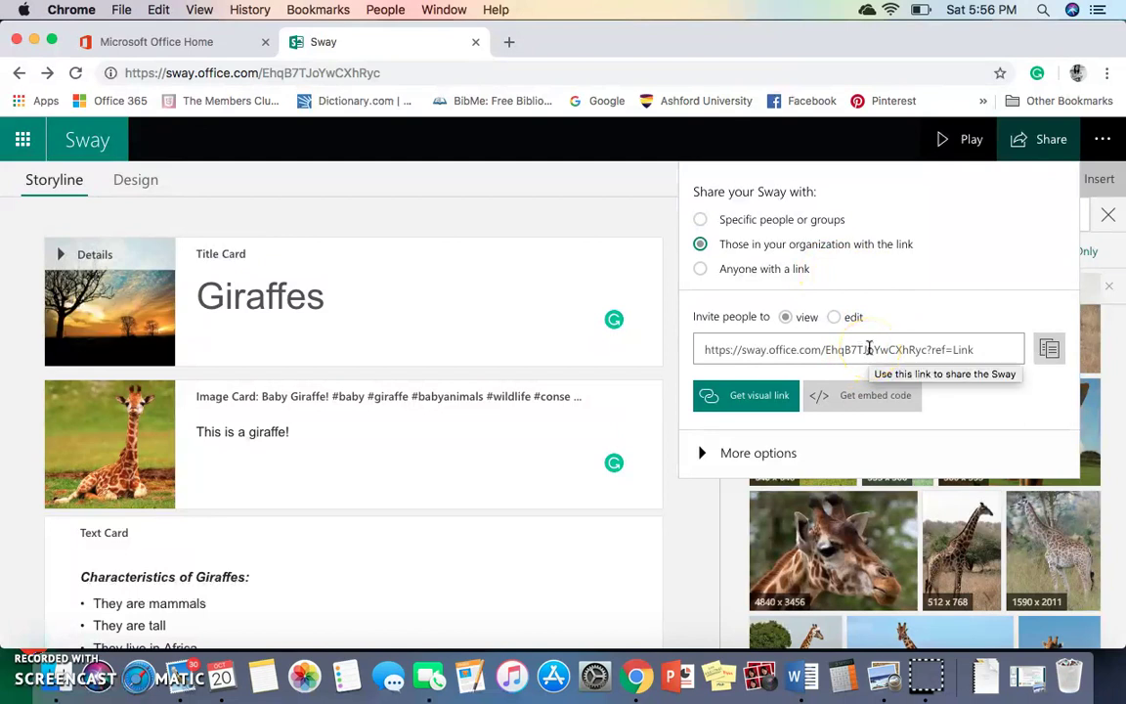
pyautogui.click(768, 325)
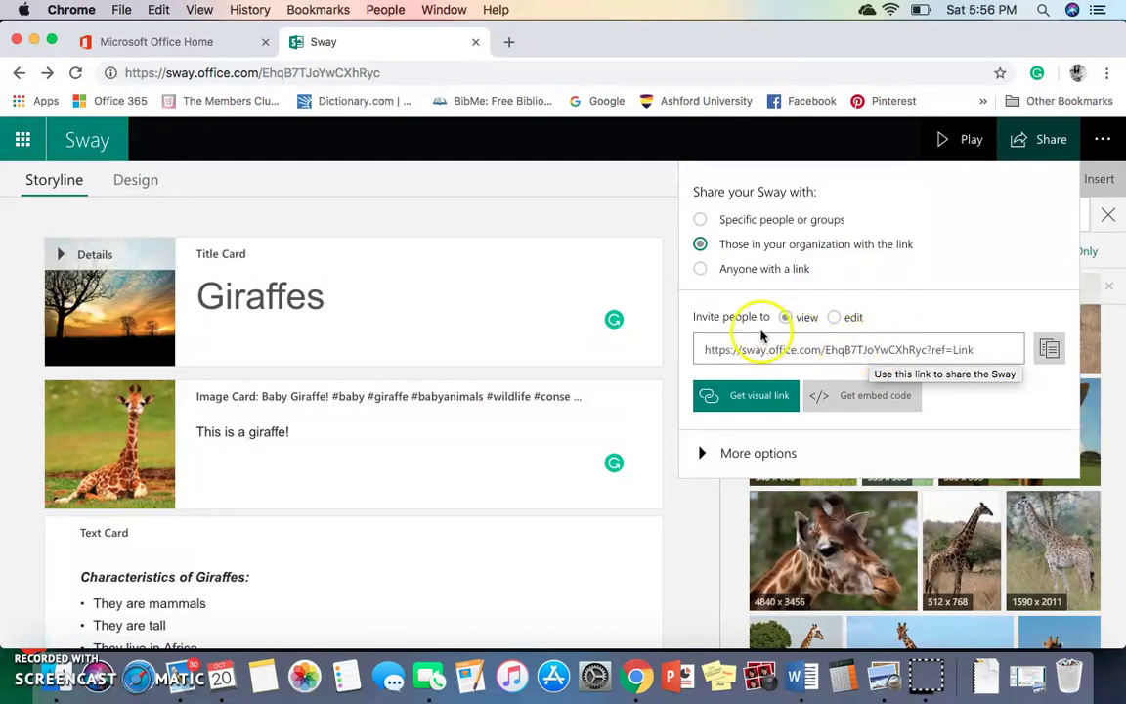
pyautogui.click(839, 317)
pyautogui.click(787, 319)
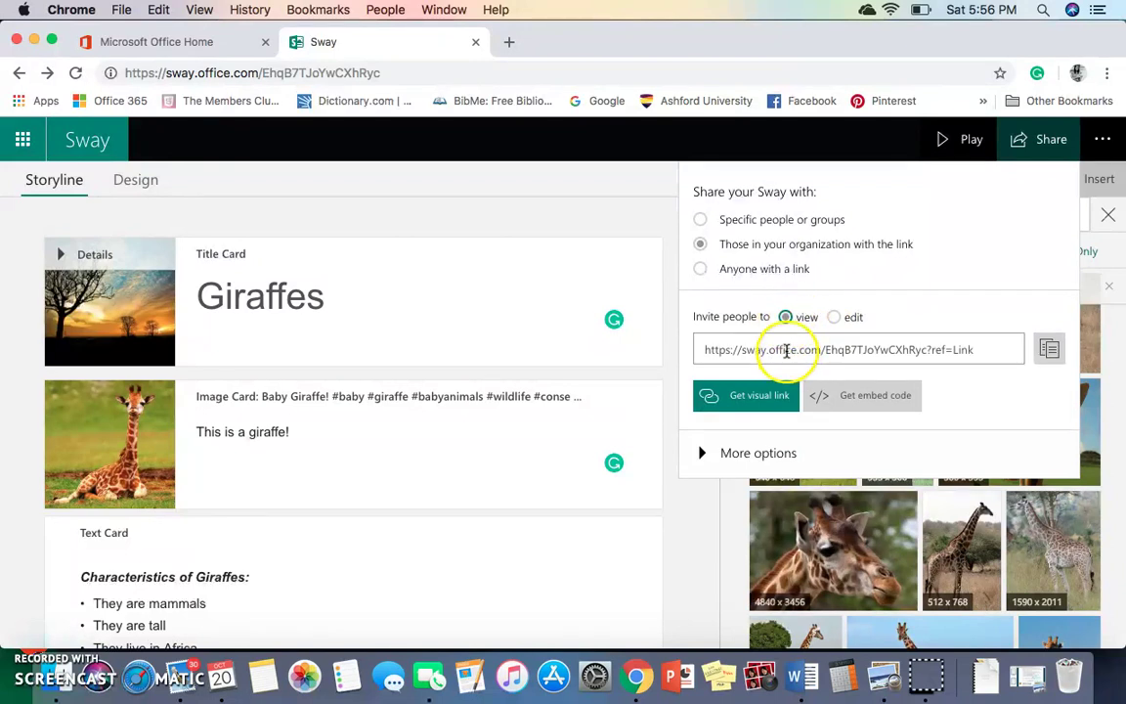
pyautogui.click(786, 350)
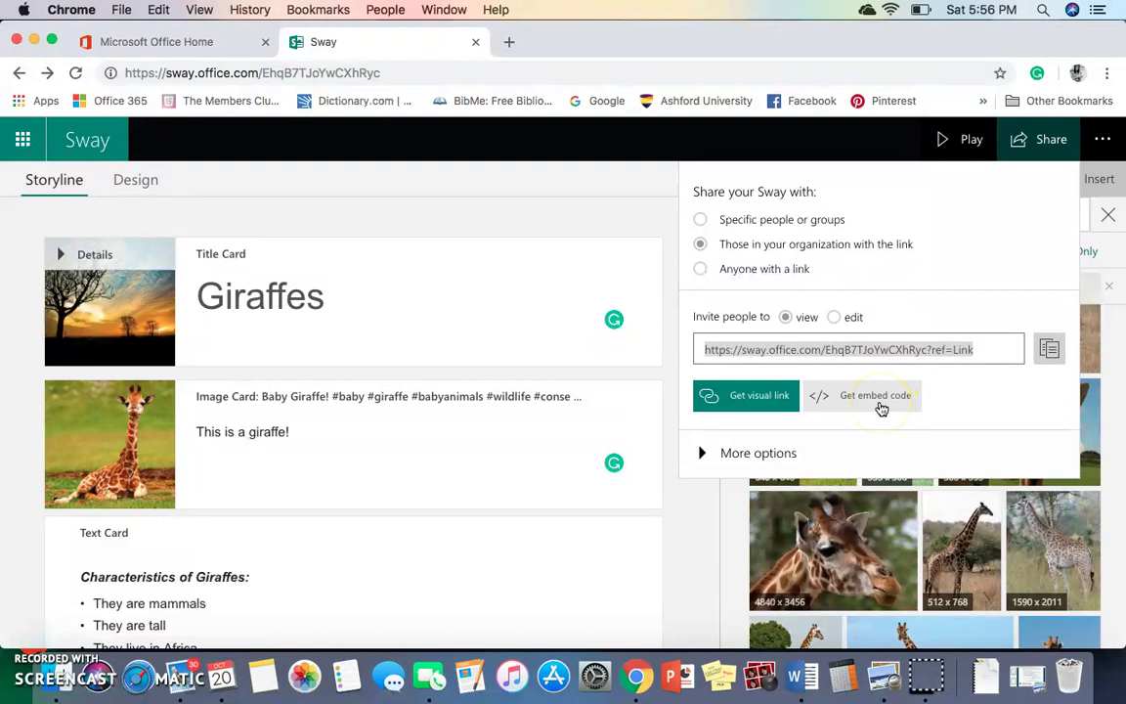
pyautogui.click(968, 234)
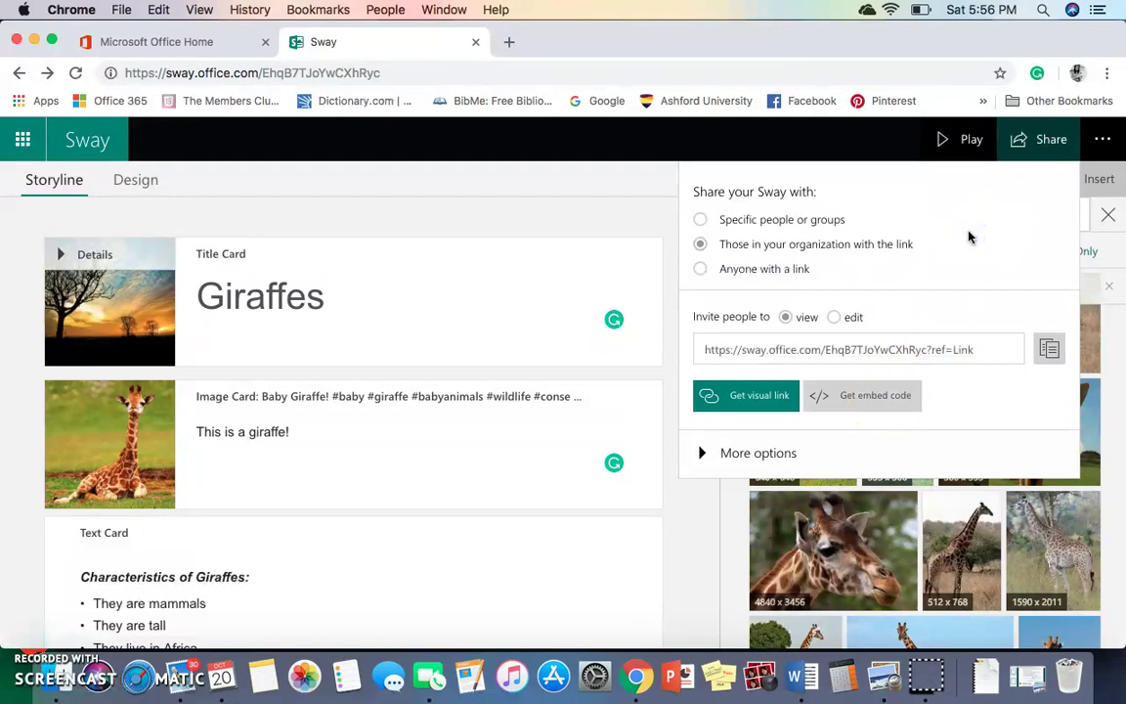
pyautogui.click(483, 185)
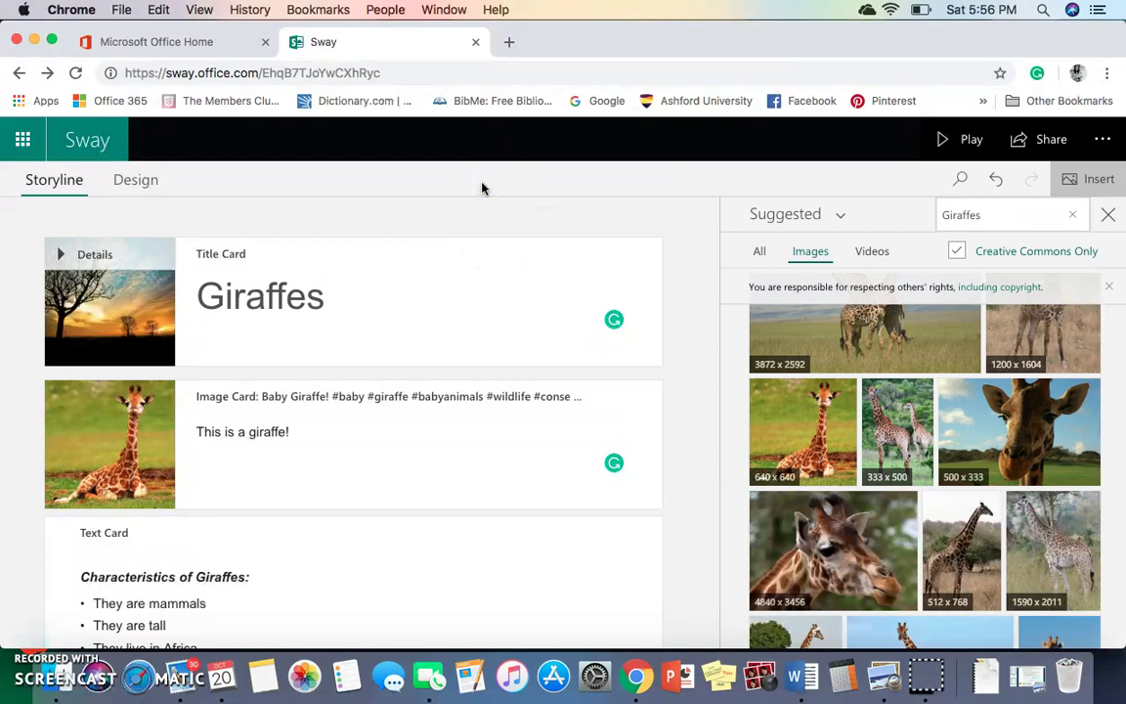
# Go to the My Sways overview and display the share link for the Giraffes Sway
pyautogui.click(93, 147)
pyautogui.scroll(-2, 304, 438)
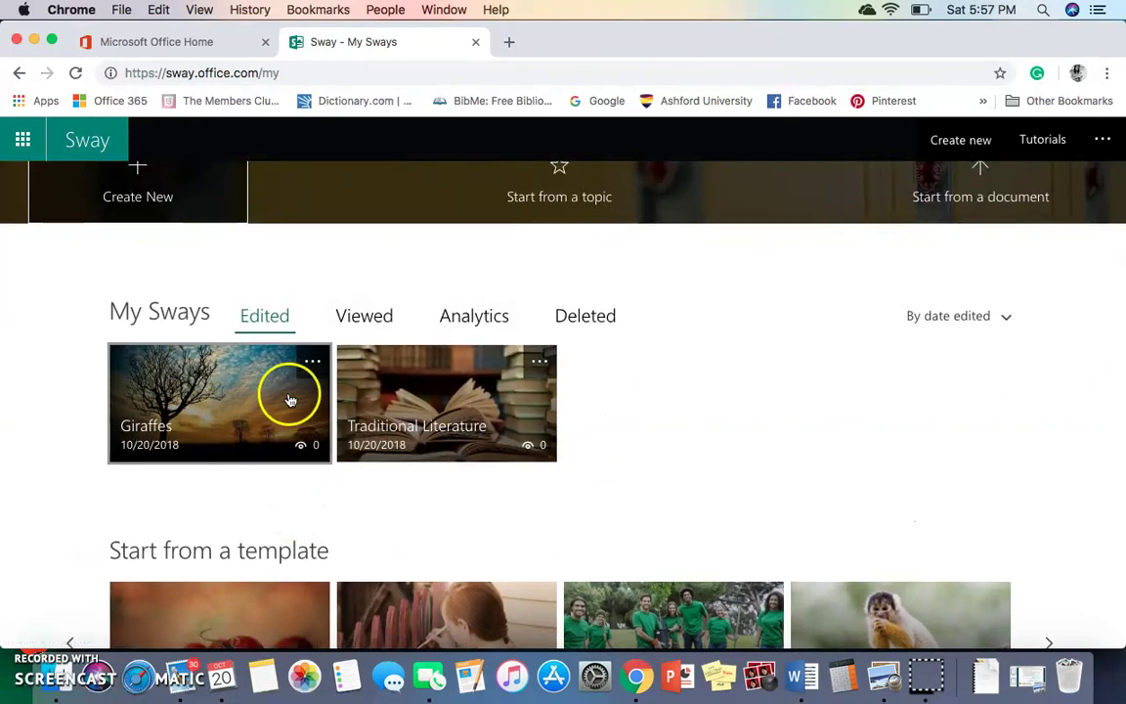
pyautogui.click(312, 361)
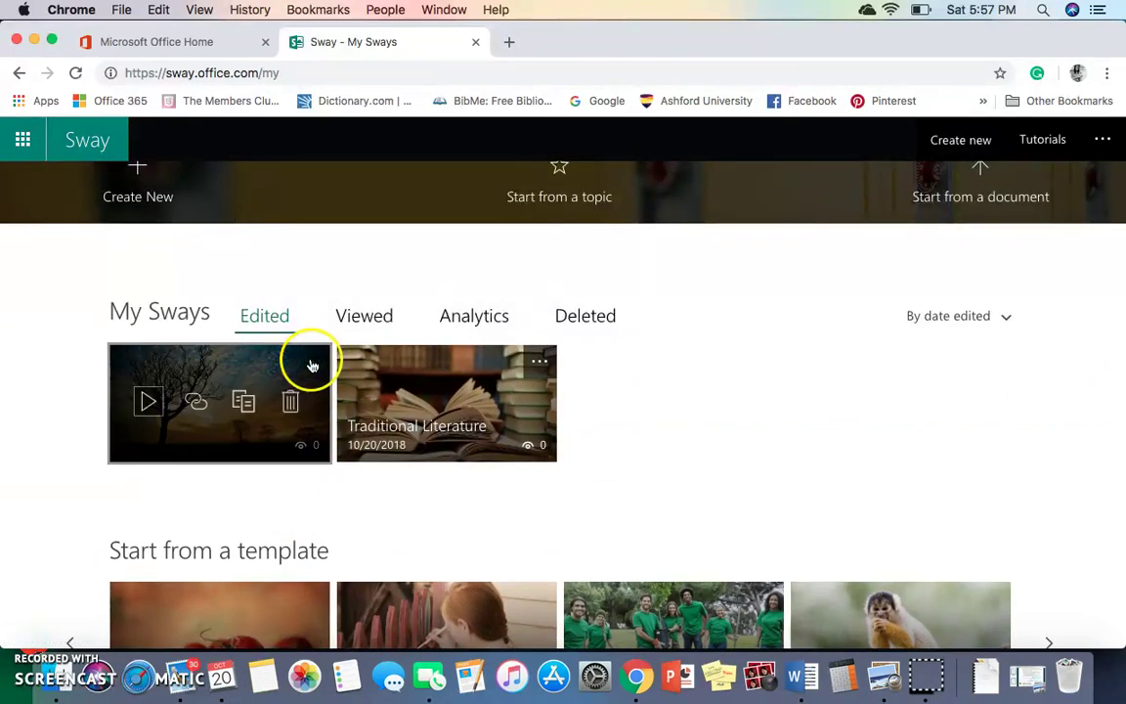
pyautogui.click(194, 405)
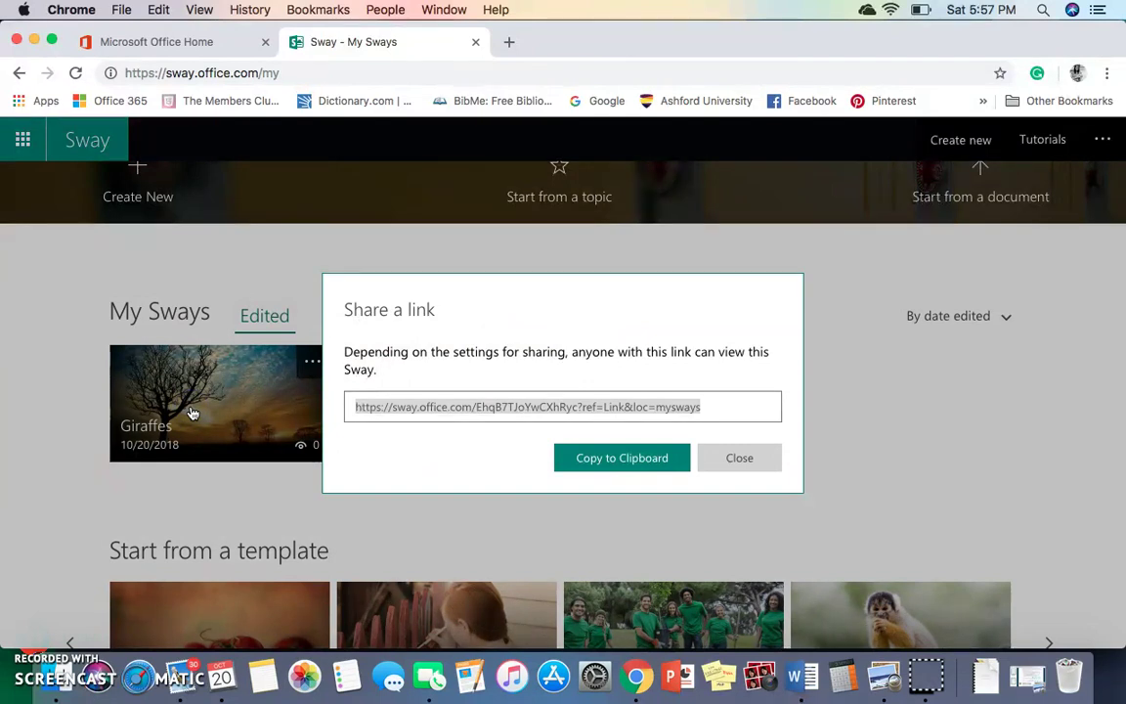
pyautogui.click(737, 458)
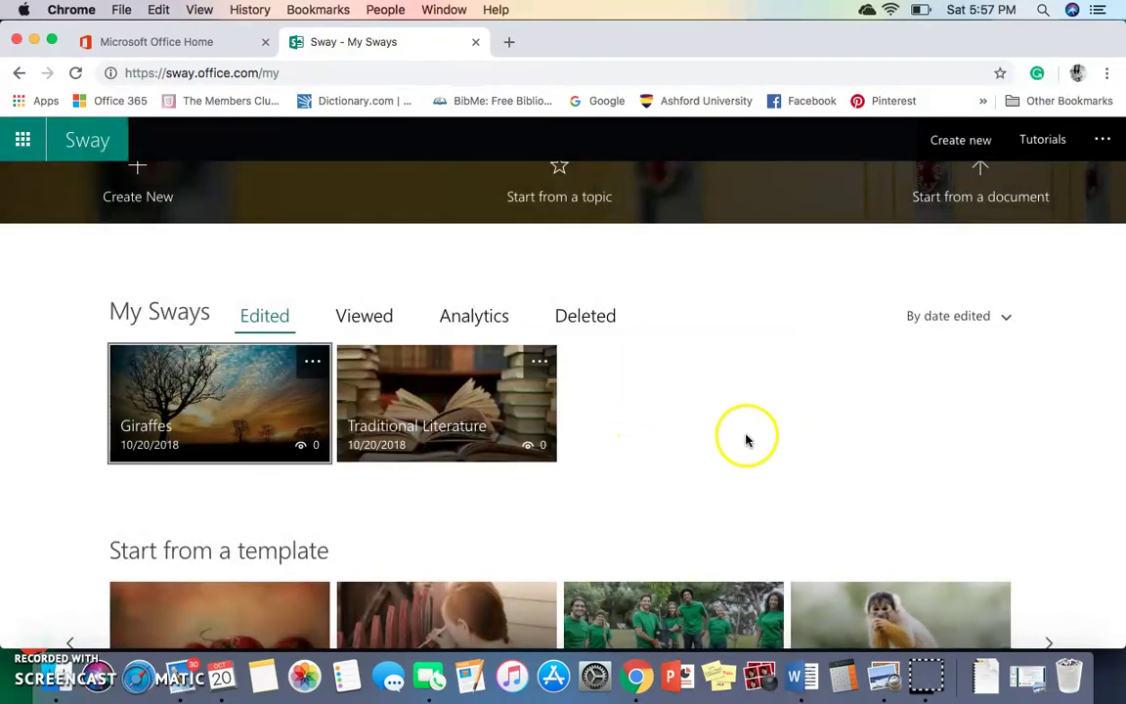
pyautogui.scroll(3, 718, 322)
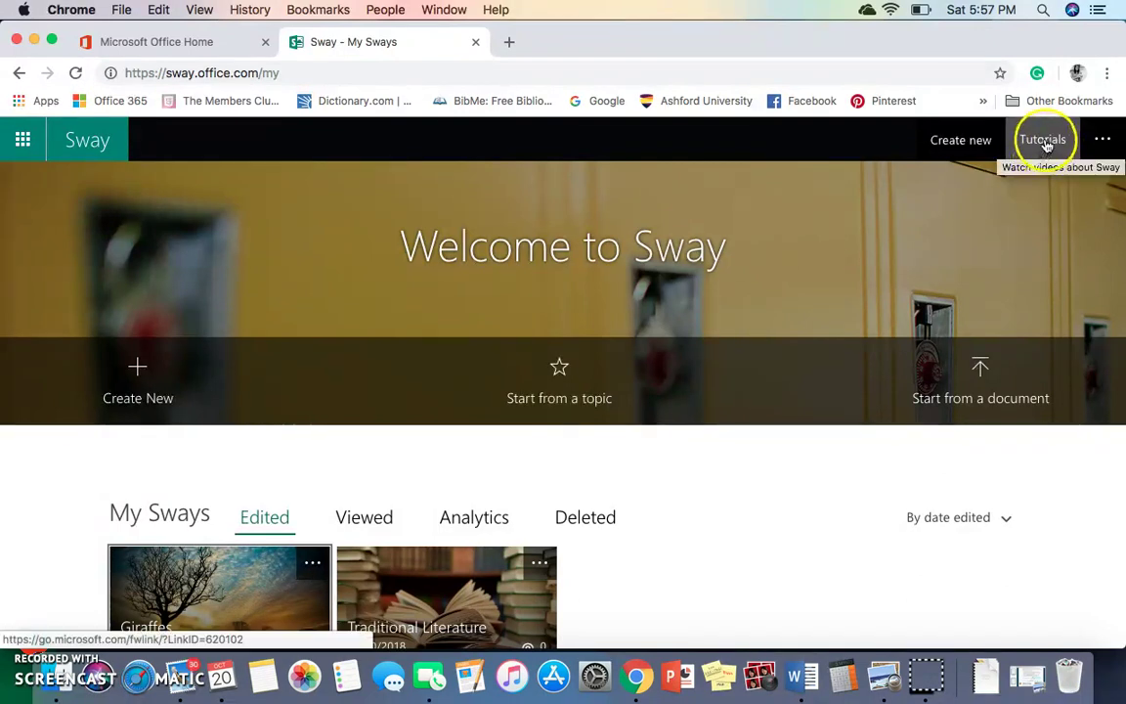
pyautogui.scroll(-3, 754, 513)
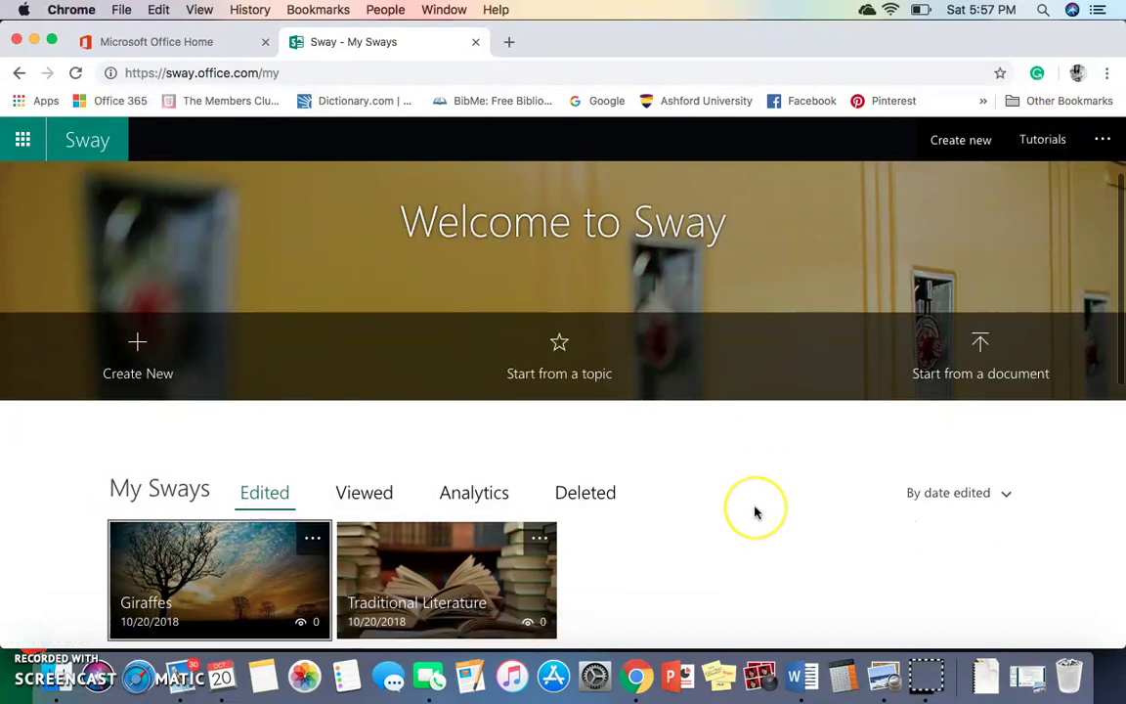
pyautogui.scroll(-3, 753, 512)
pyautogui.scroll(3, 754, 513)
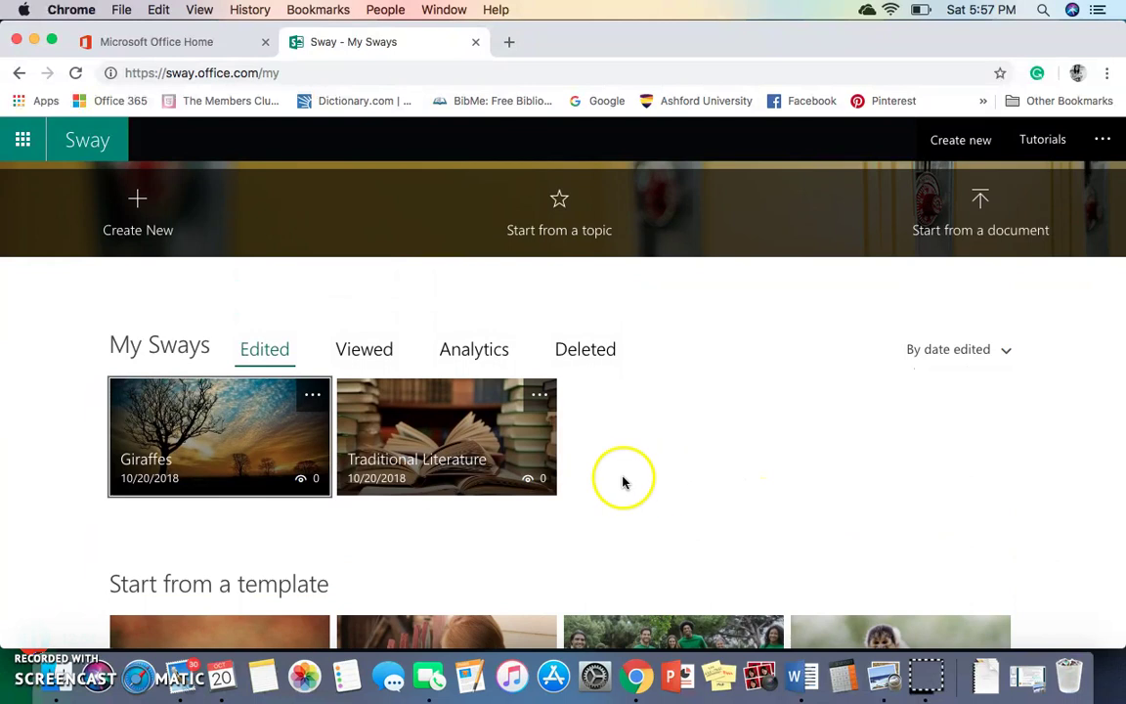
pyautogui.scroll(-3, 620, 453)
pyautogui.scroll(5, 620, 453)
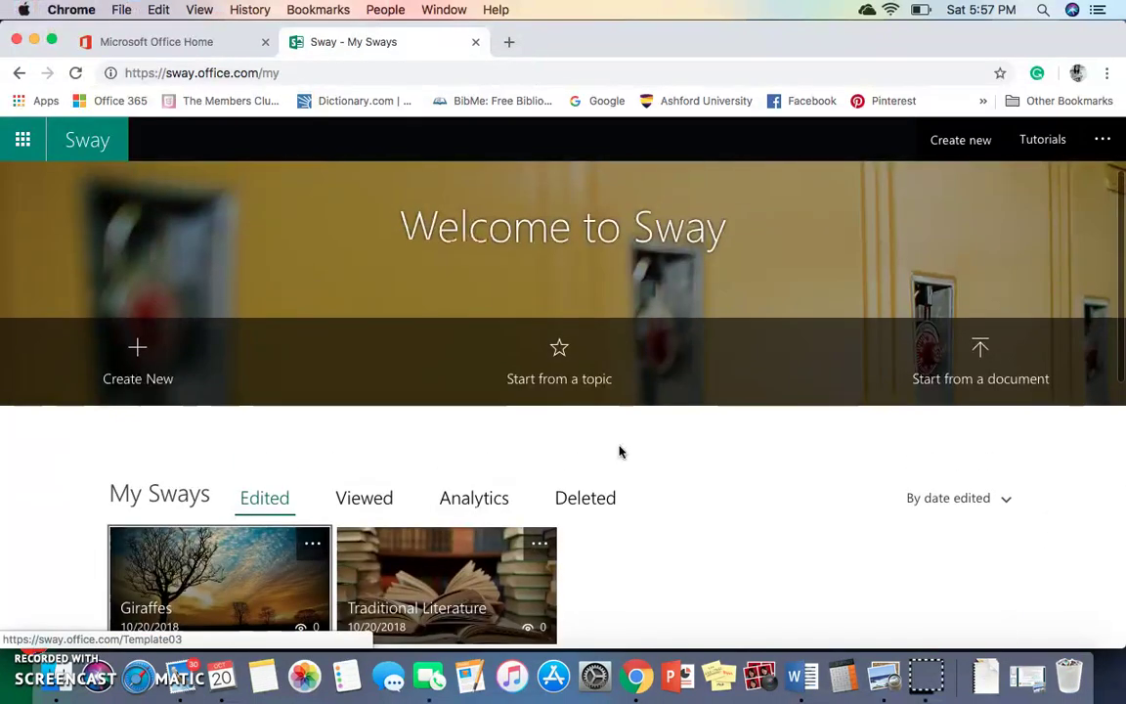